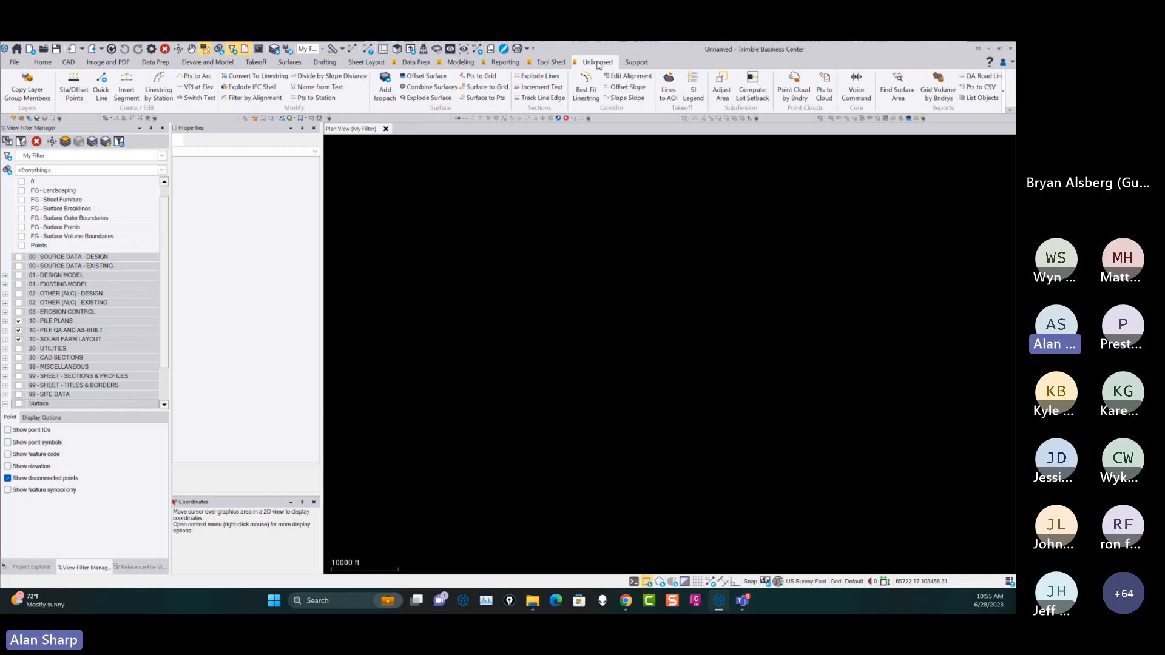
Remove and reset the RPS menus with Menu Manager, and toggle the unlicensed commands off.
click(553, 62)
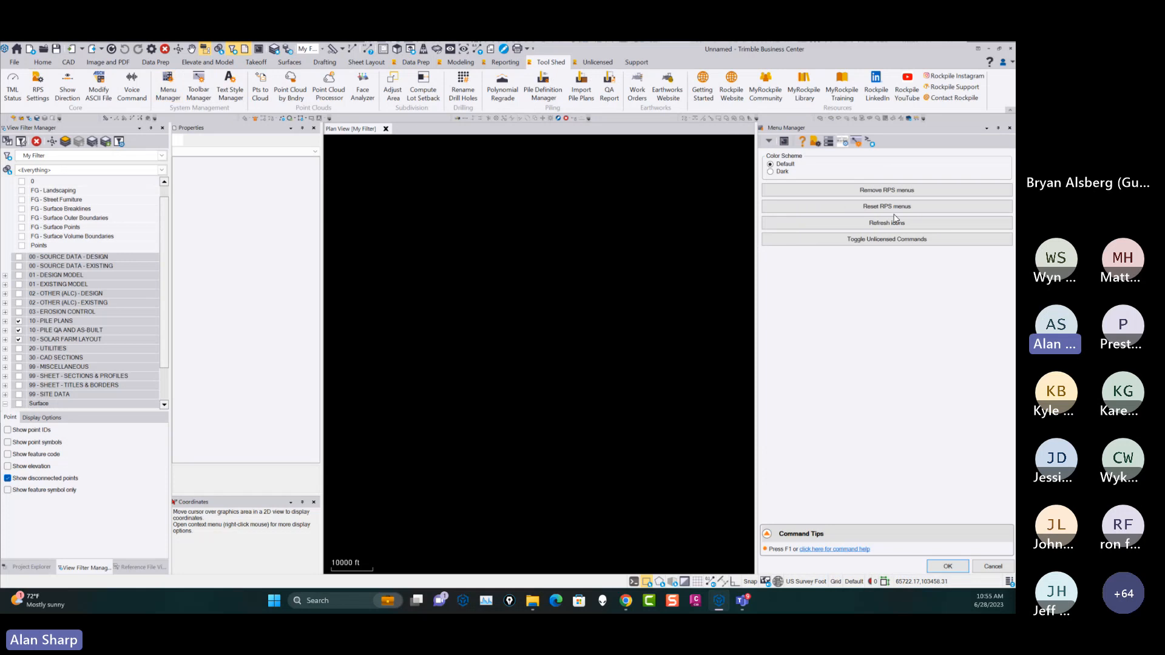
click(872, 191)
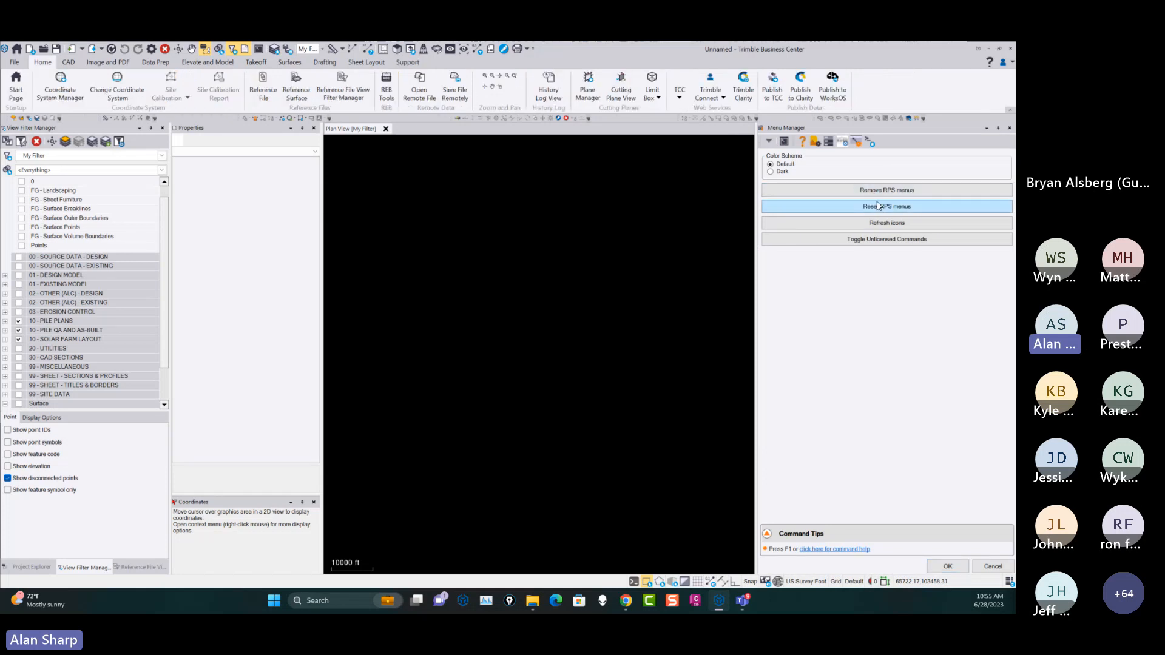
click(889, 207)
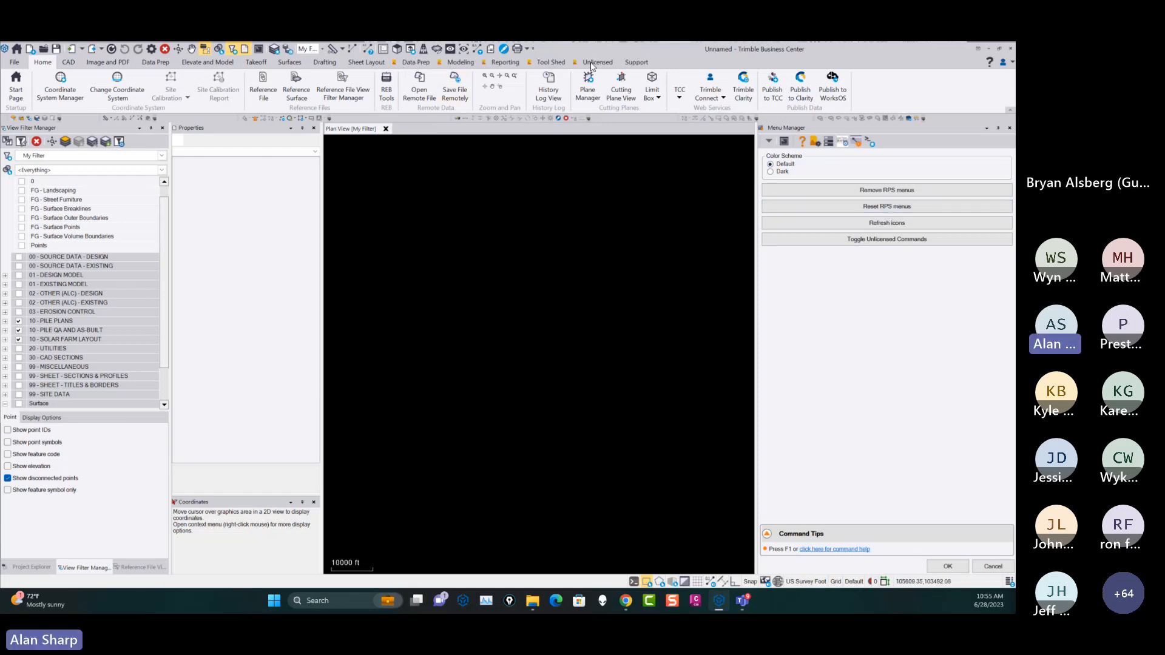
click(881, 243)
Add 2D Takeoff to the visible ribbon tabs using Set Ribbon Tabs.
click(507, 63)
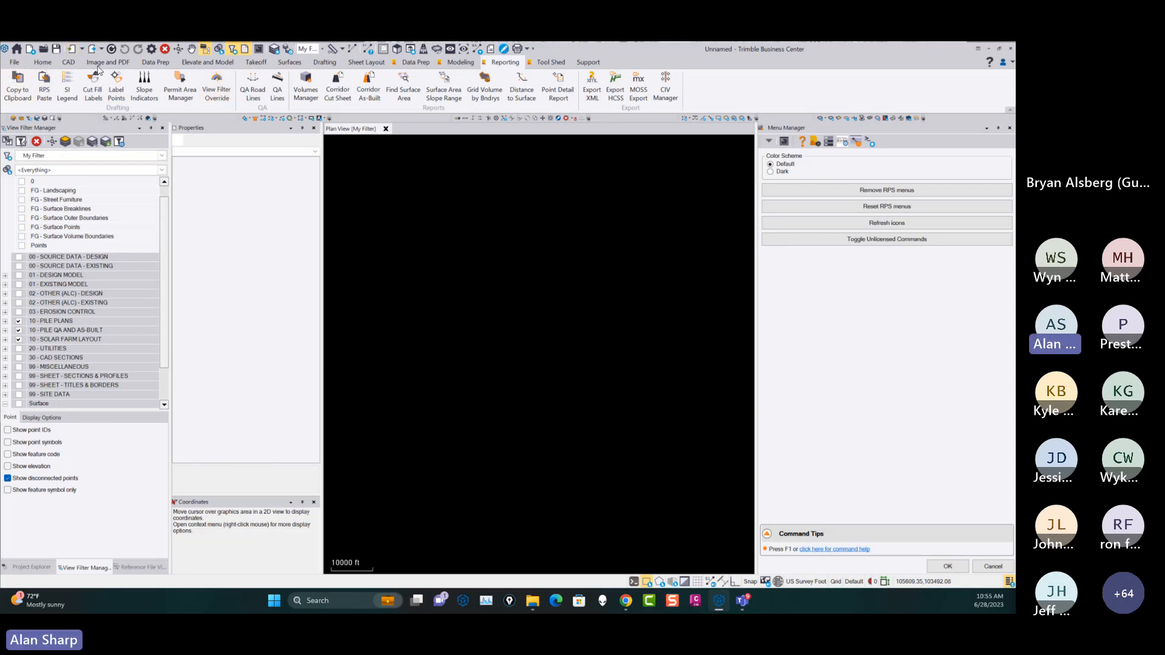
click(590, 63)
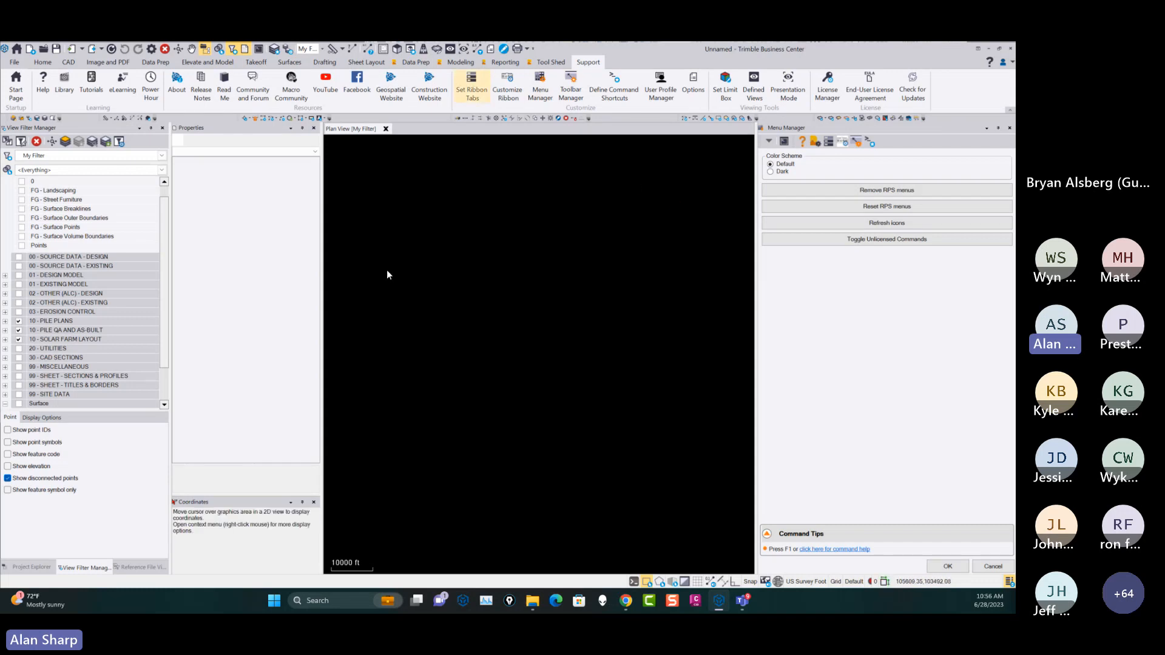
drag(598, 240, 606, 305)
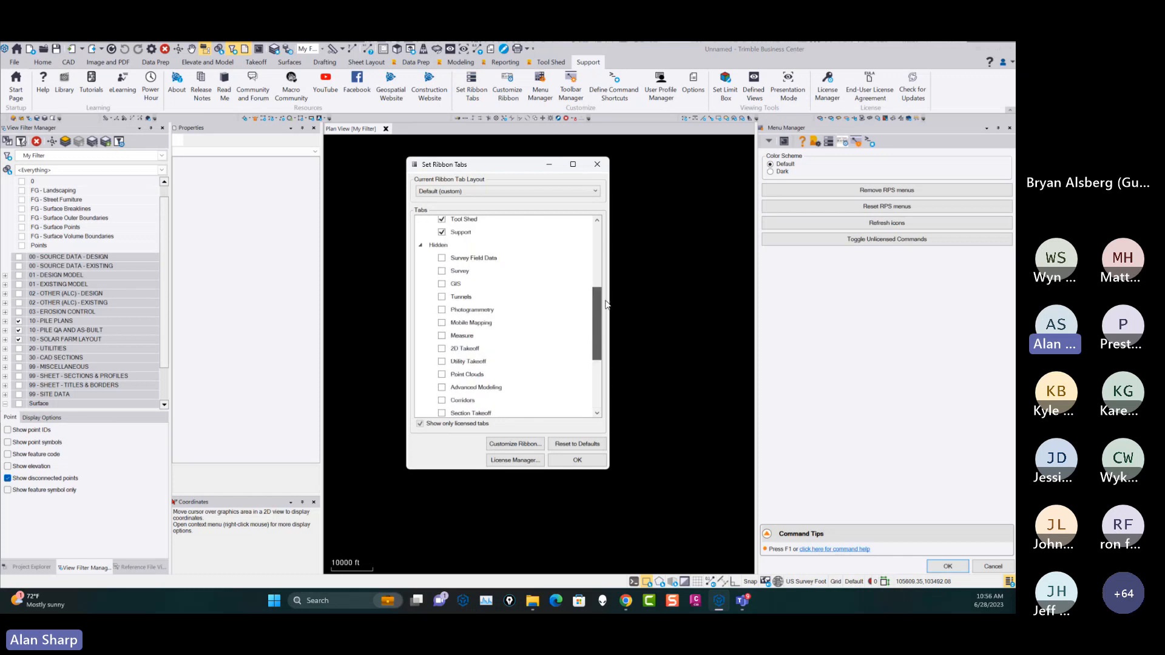
scroll(584, 310, down, 1)
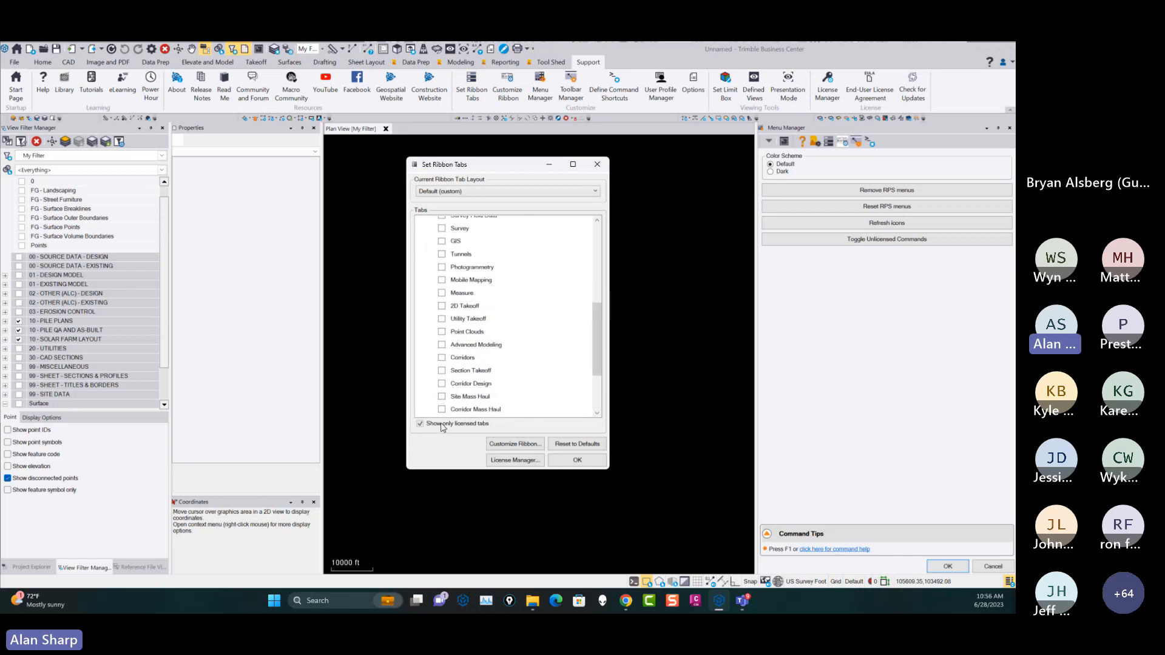
click(442, 306)
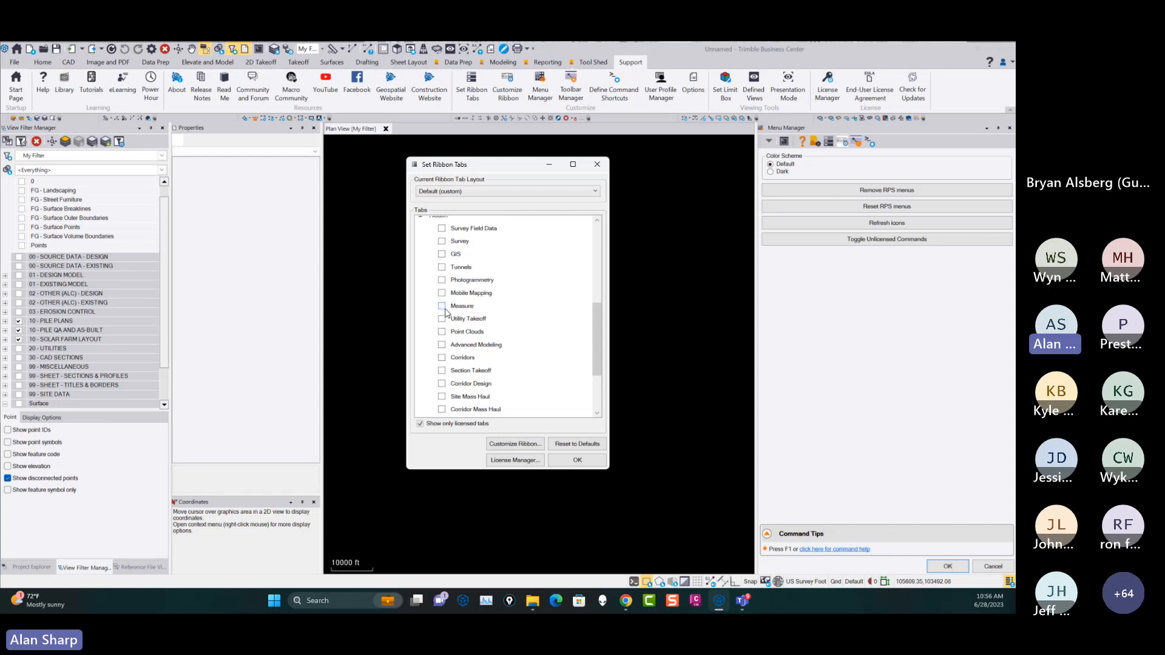
click(575, 461)
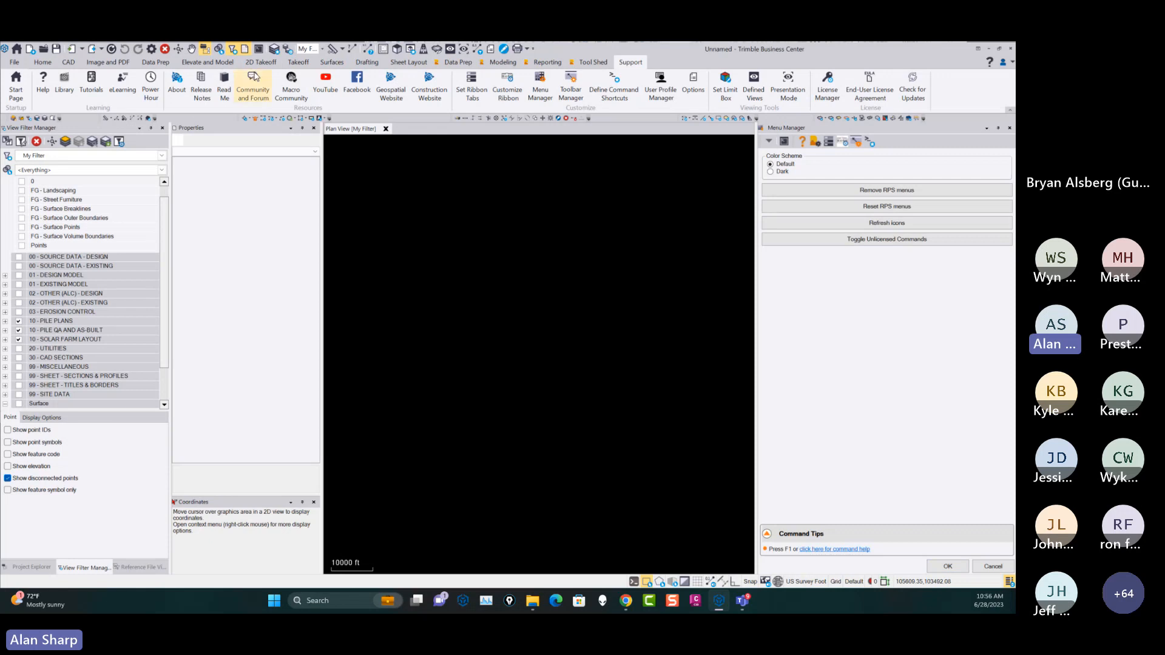
Review the commands available for 2D takeoff, image and PDF work, data preparation, and elevating and modeling.
click(260, 63)
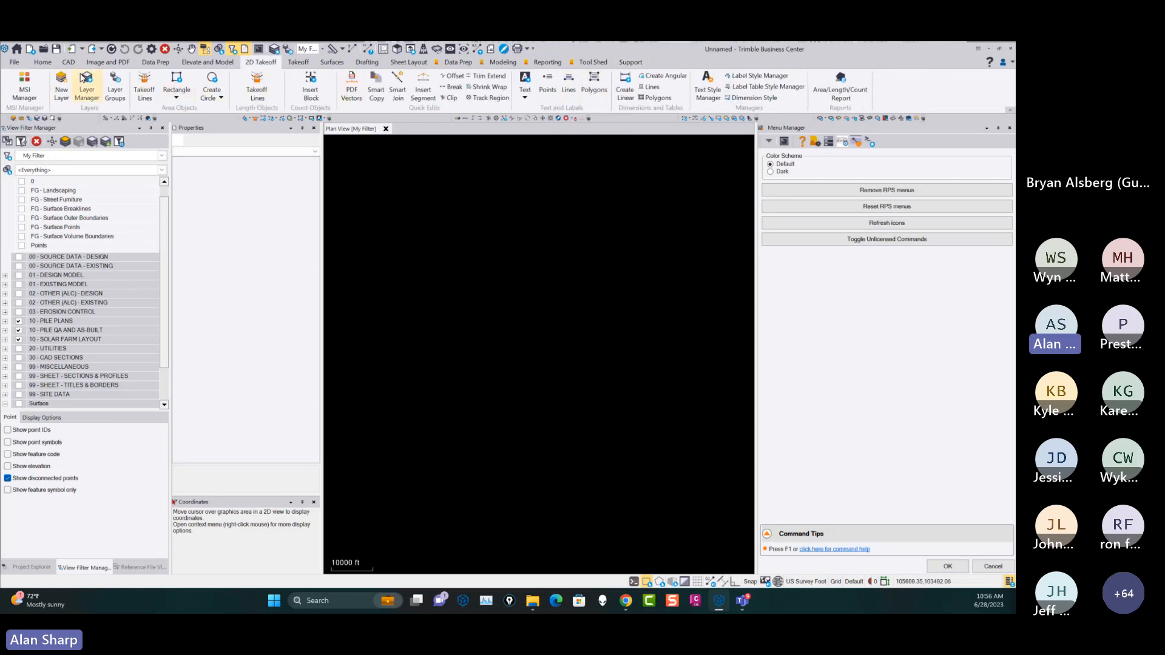
click(152, 63)
click(104, 63)
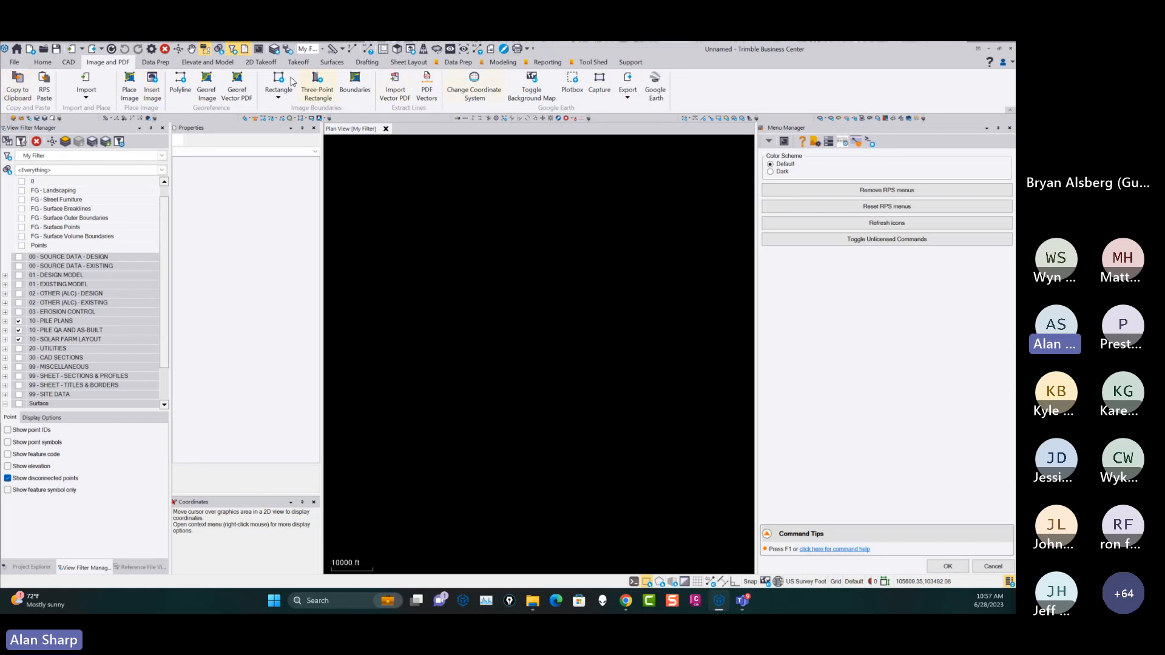
click(154, 63)
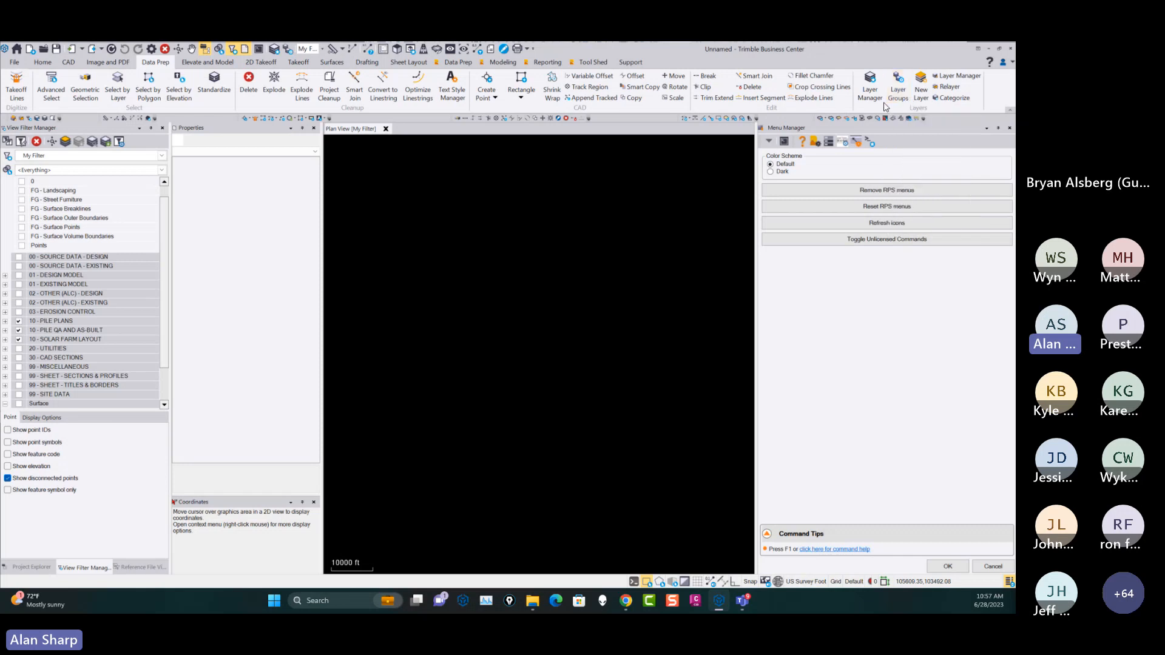
click(211, 63)
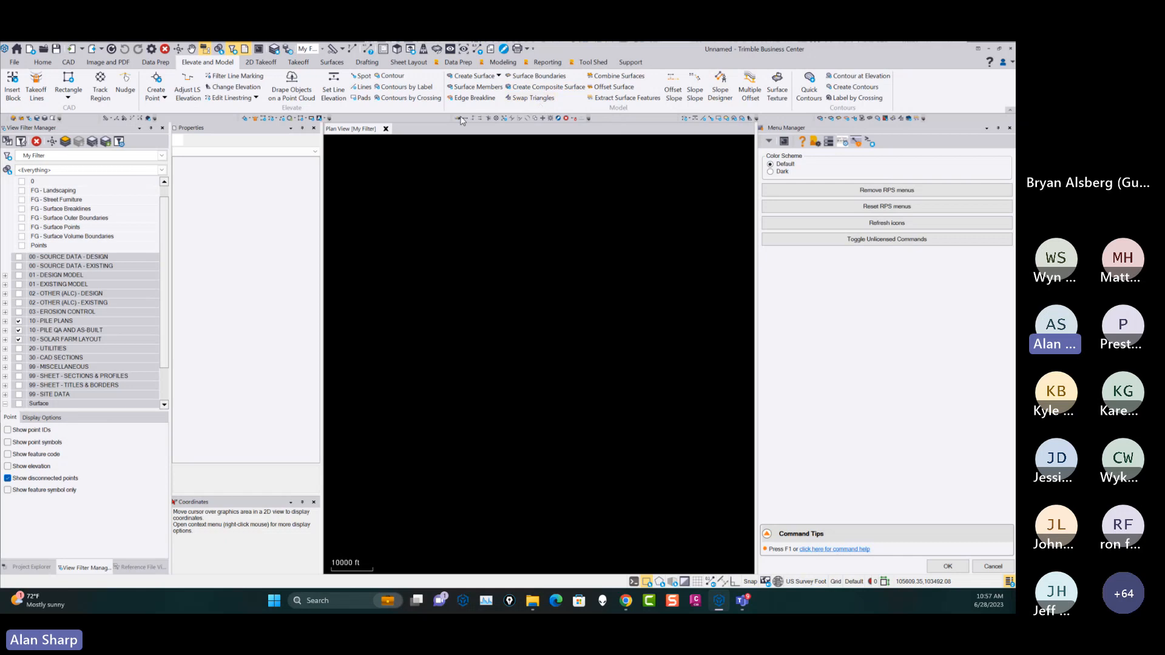
click(43, 63)
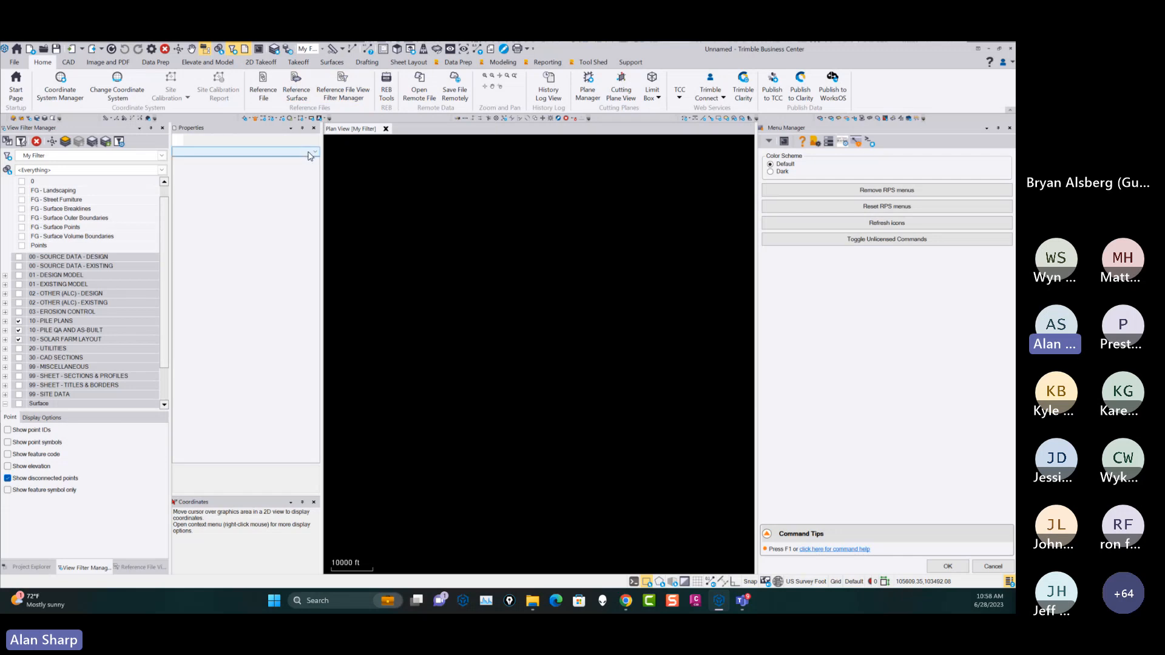
Look through the built-in workflow command sets in order, from data preparation through takeoff, surfaces and drafting to sheet layout.
click(208, 62)
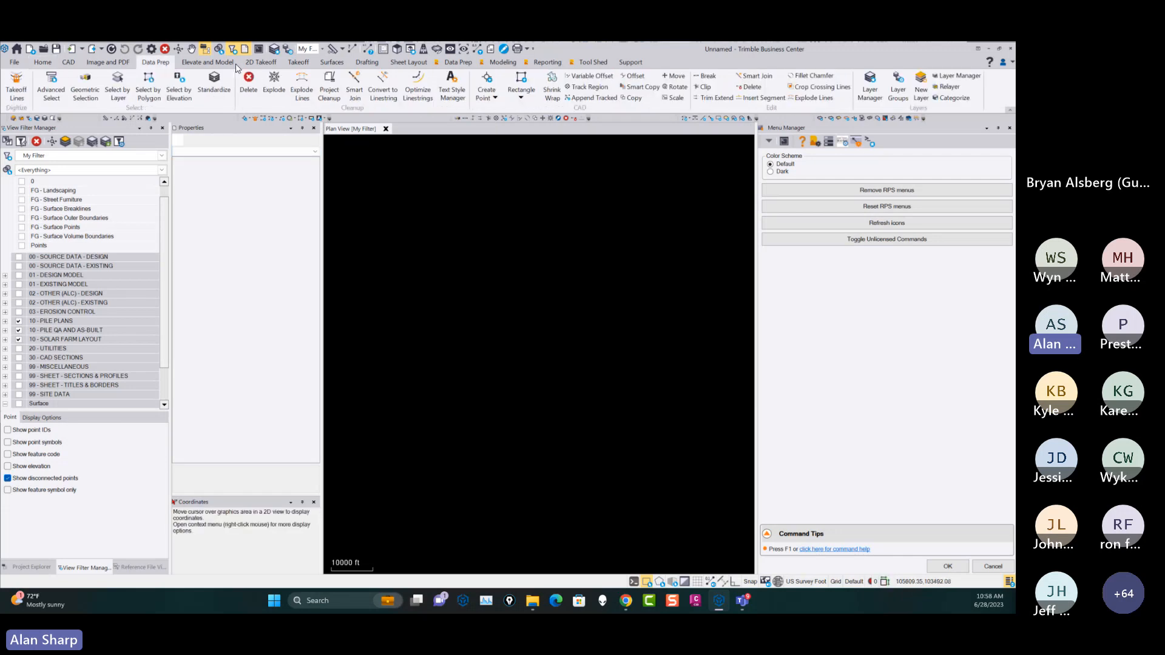
click(257, 62)
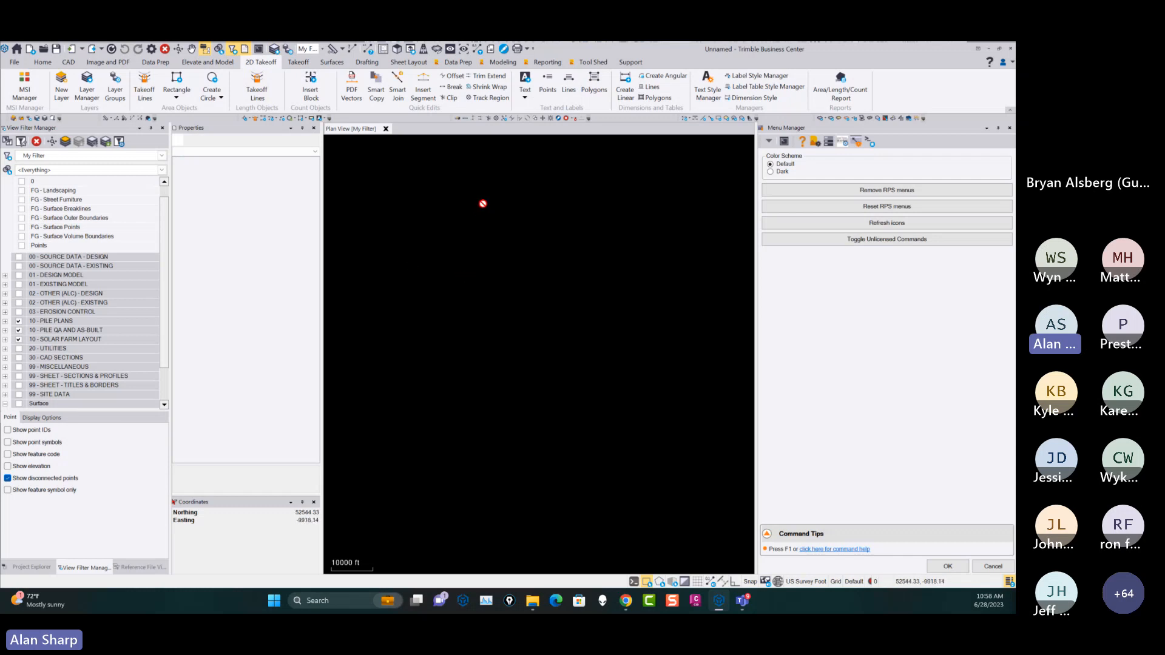
click(298, 63)
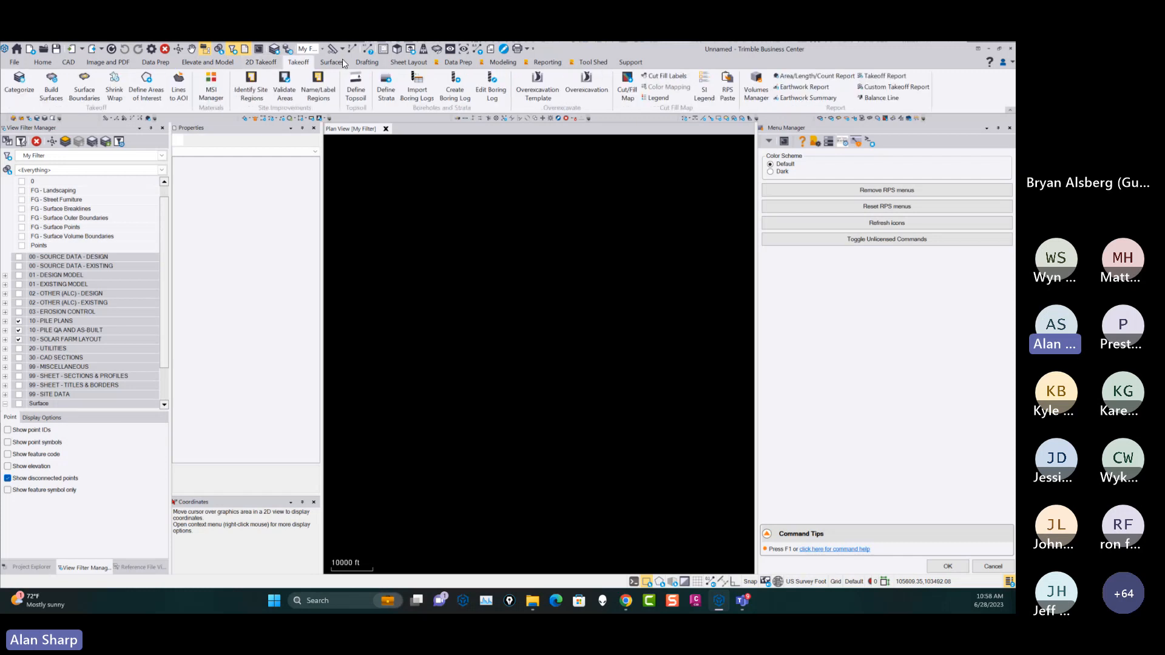
click(332, 63)
click(368, 62)
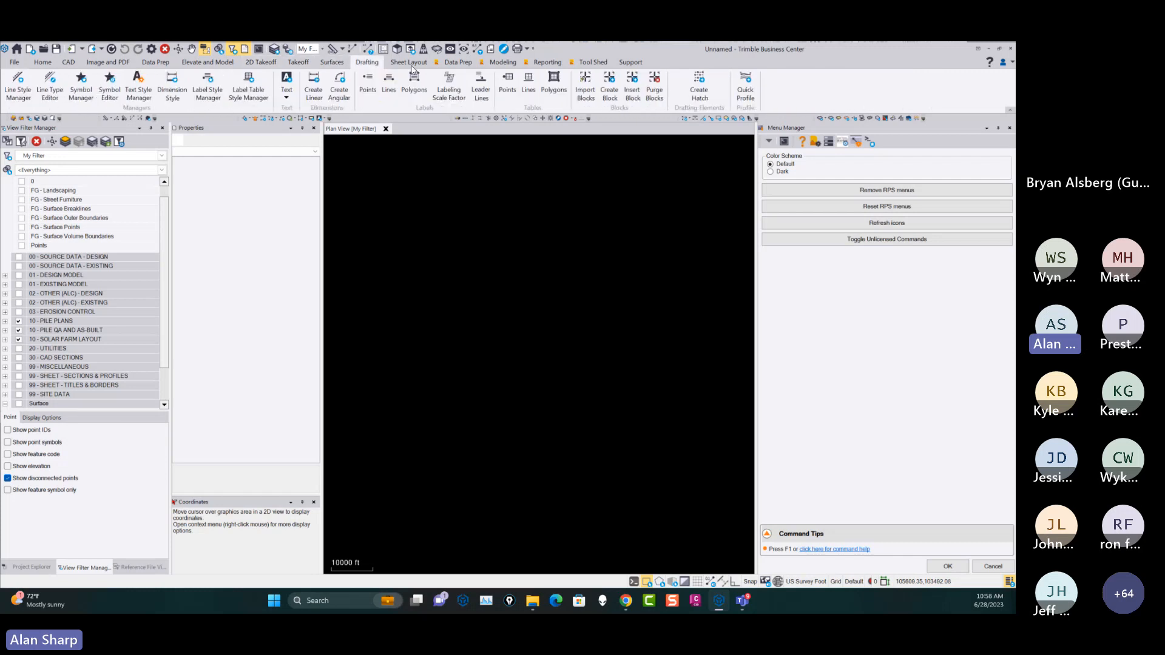
click(408, 63)
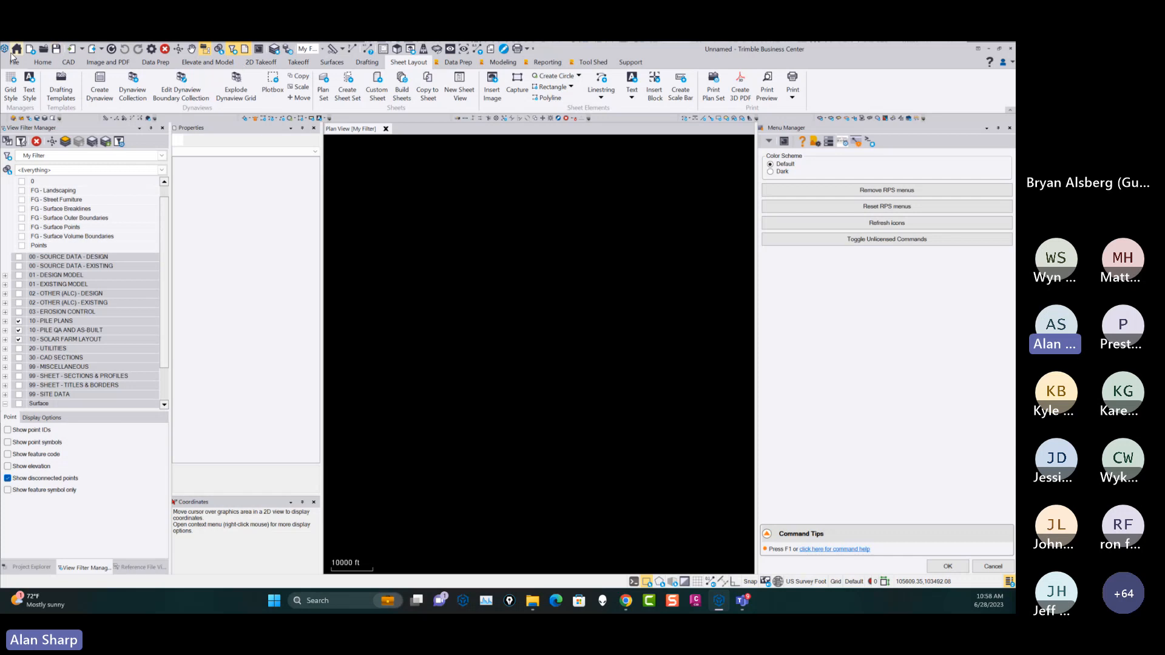
Review the RPS data prep, modeling and reporting commands and the support commands, and close Menu Manager.
click(458, 62)
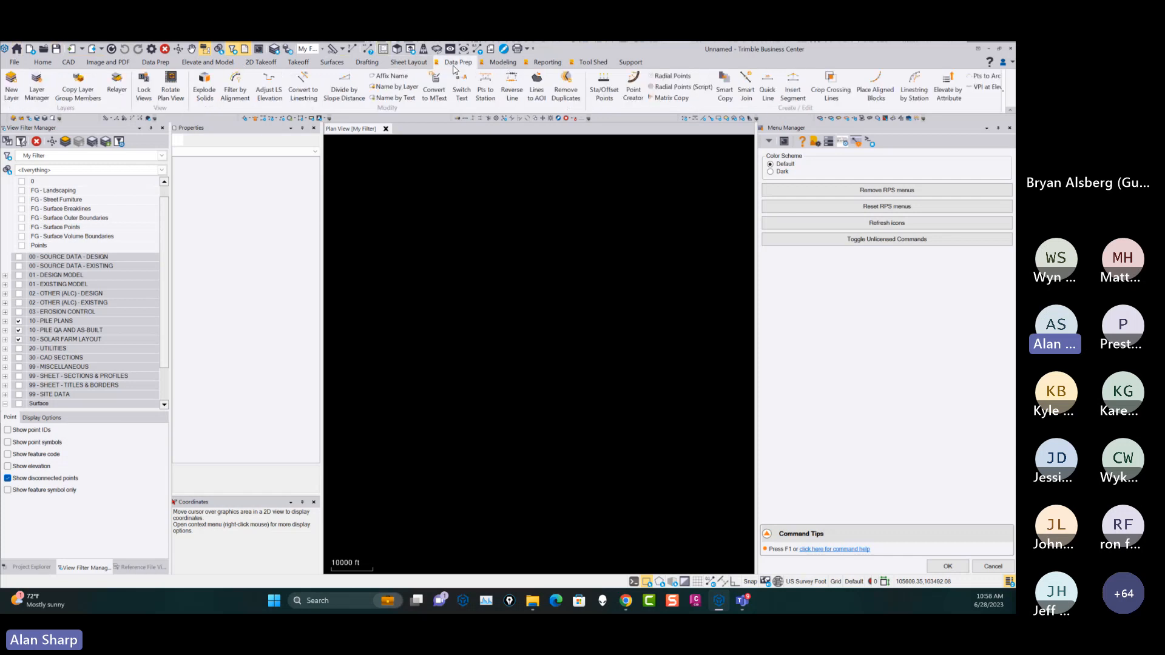
click(502, 63)
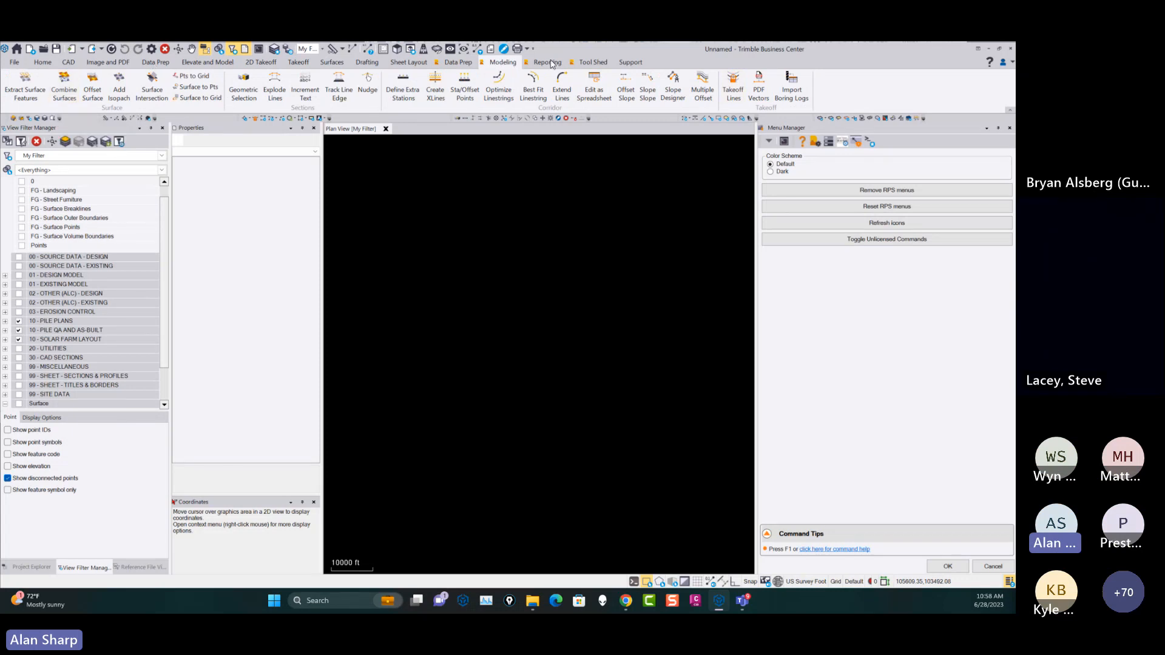
click(548, 62)
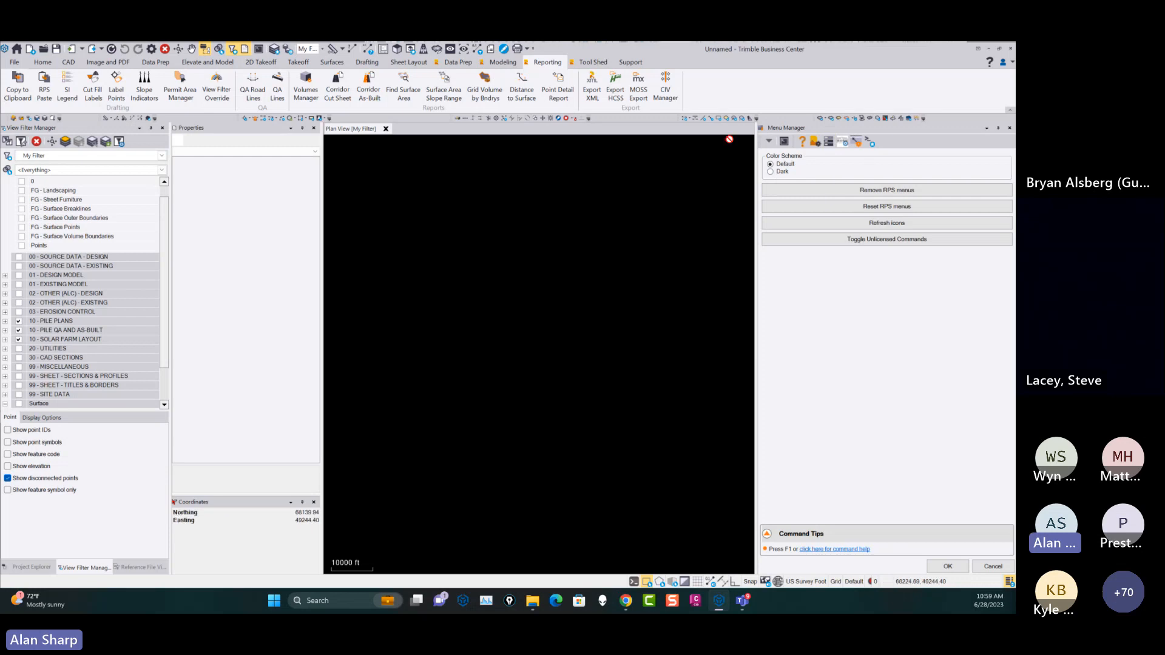
click(631, 62)
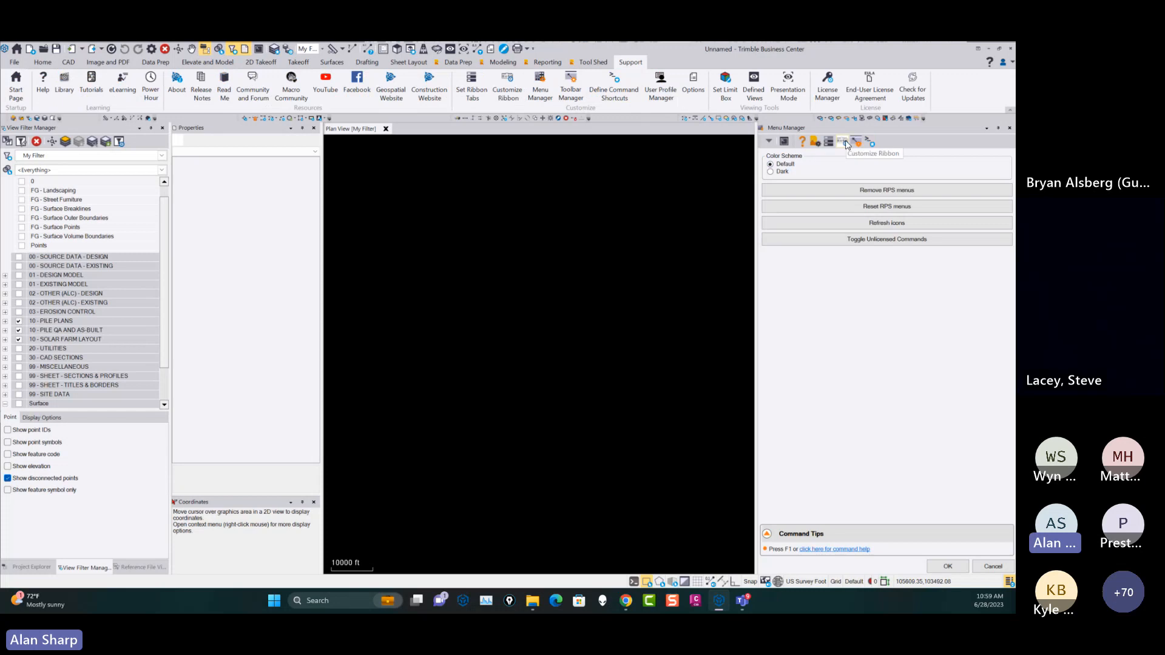
click(994, 567)
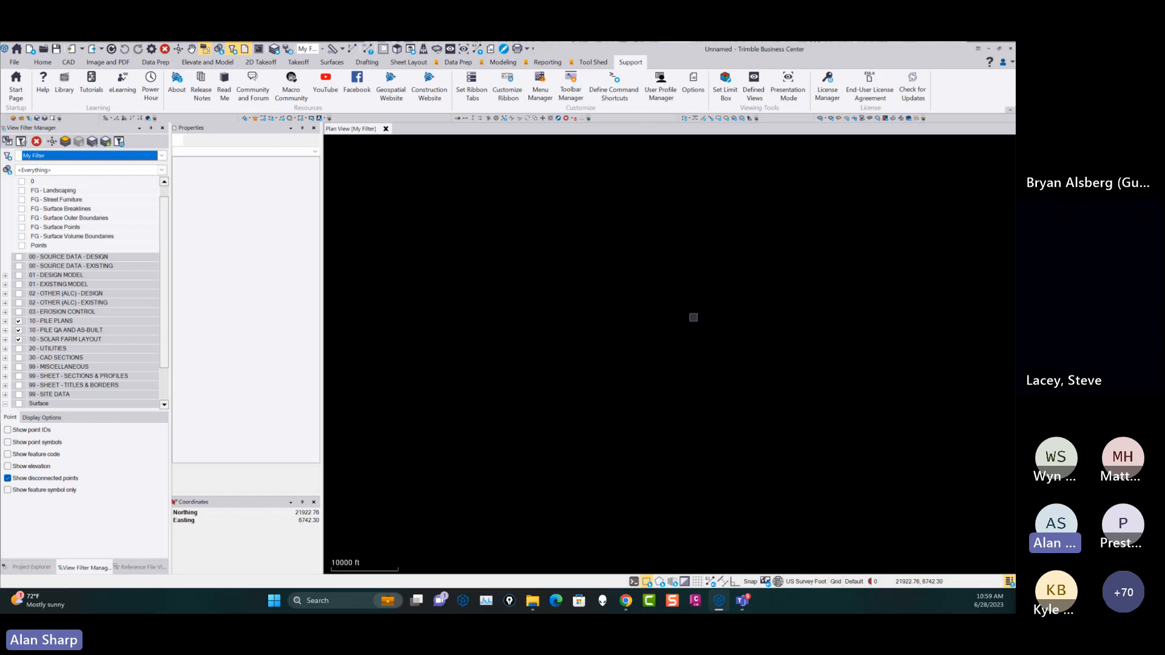
Draw an open five-point polyline about 530 ft long on layer 0 in the plan view, and make layer 0 visible.
click(458, 63)
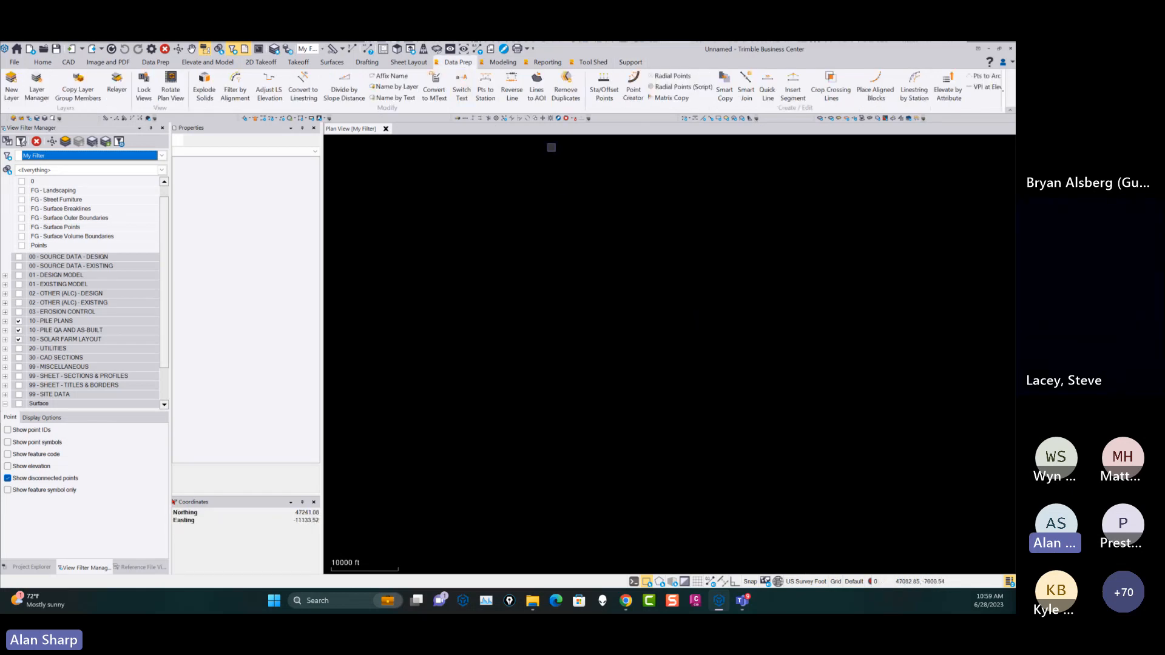
click(70, 63)
click(431, 76)
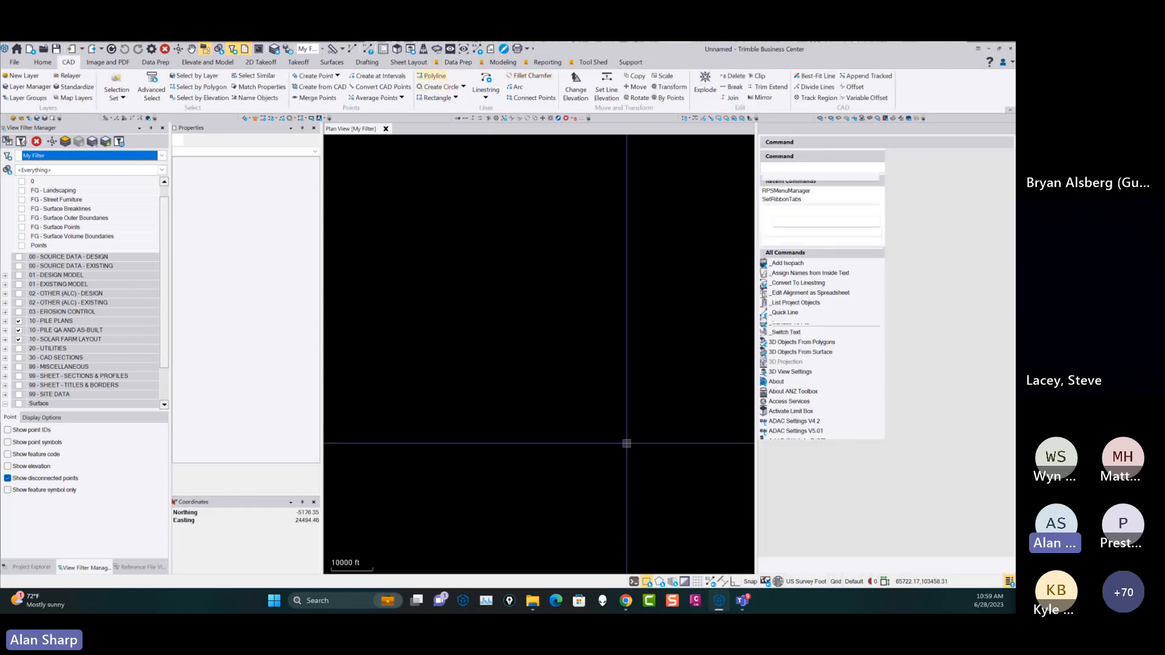
scroll(480, 409, up, 5)
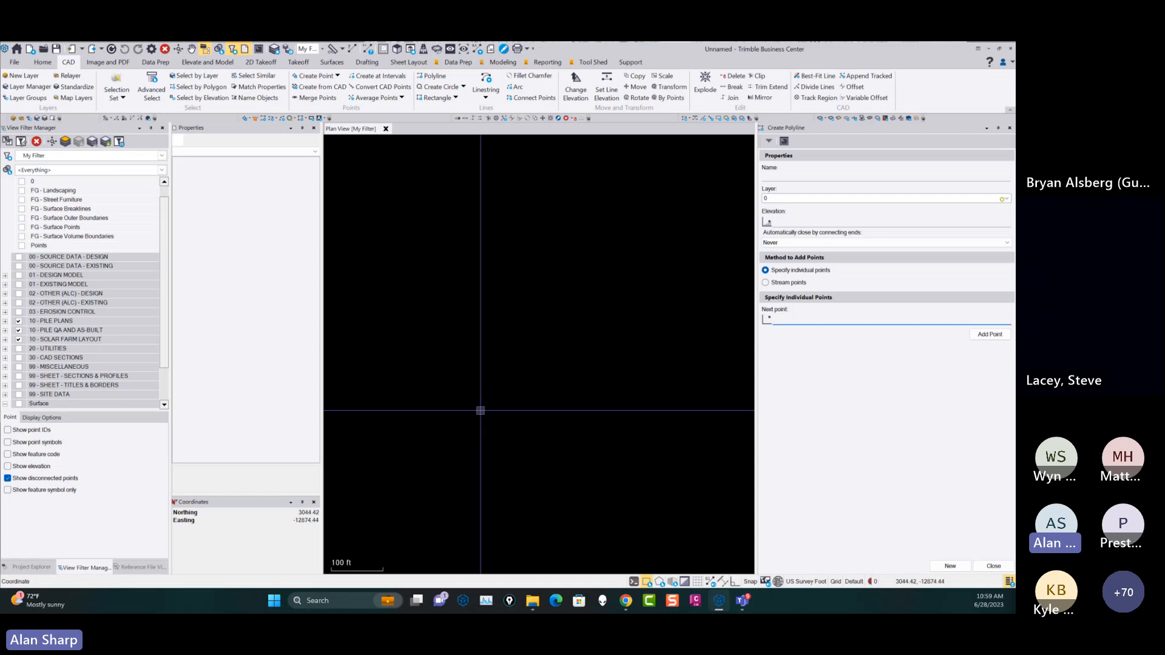
click(377, 392)
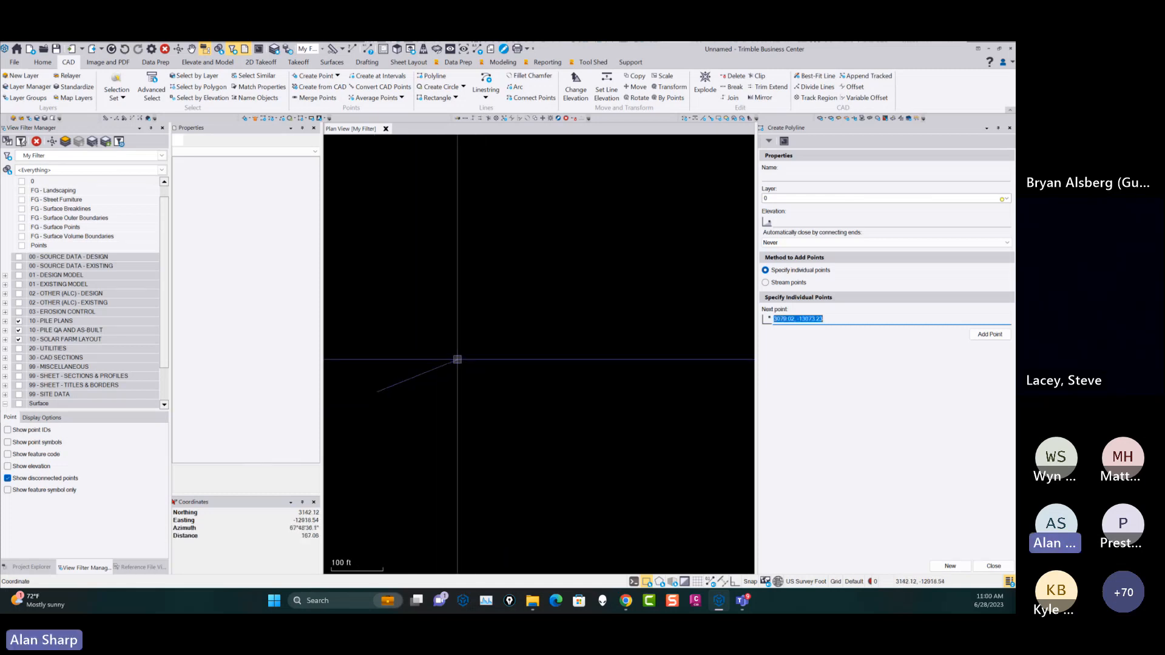
click(503, 366)
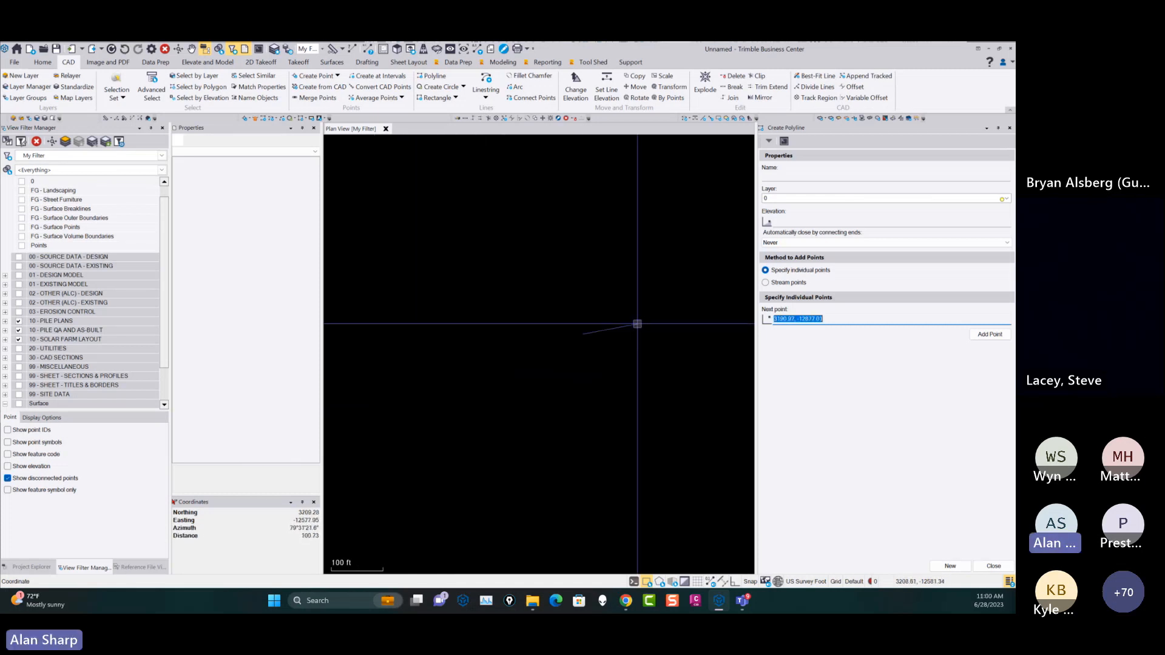
click(22, 182)
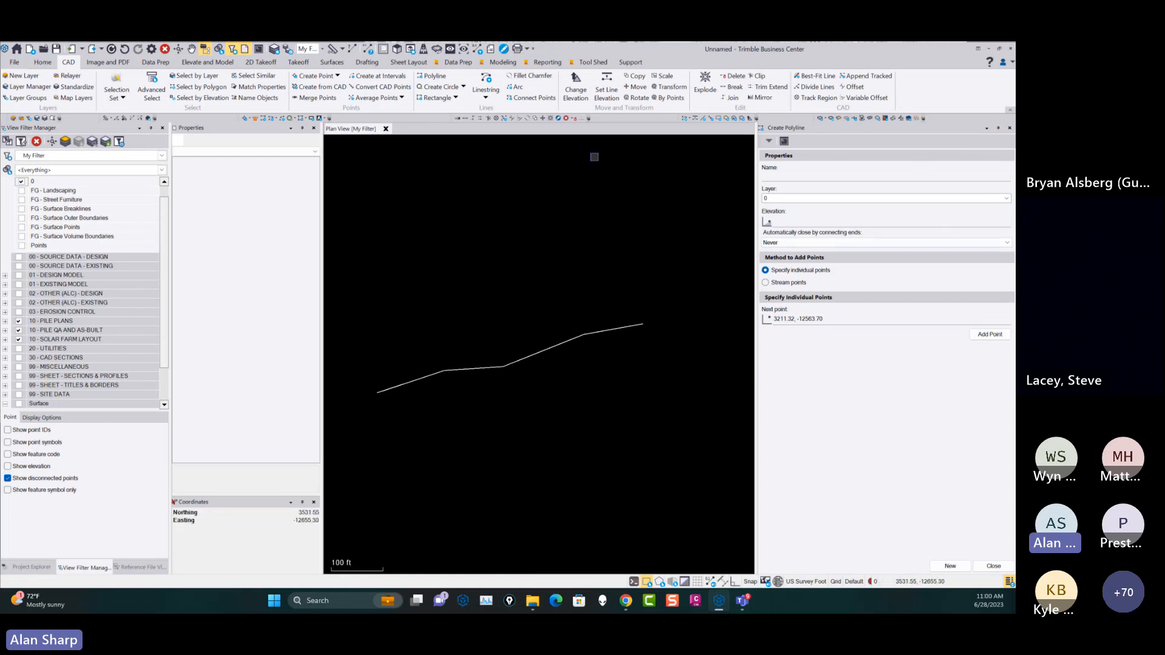
Extend the polyline beyond both ends with Insert Line Segment, to about 783 ft overall.
click(459, 62)
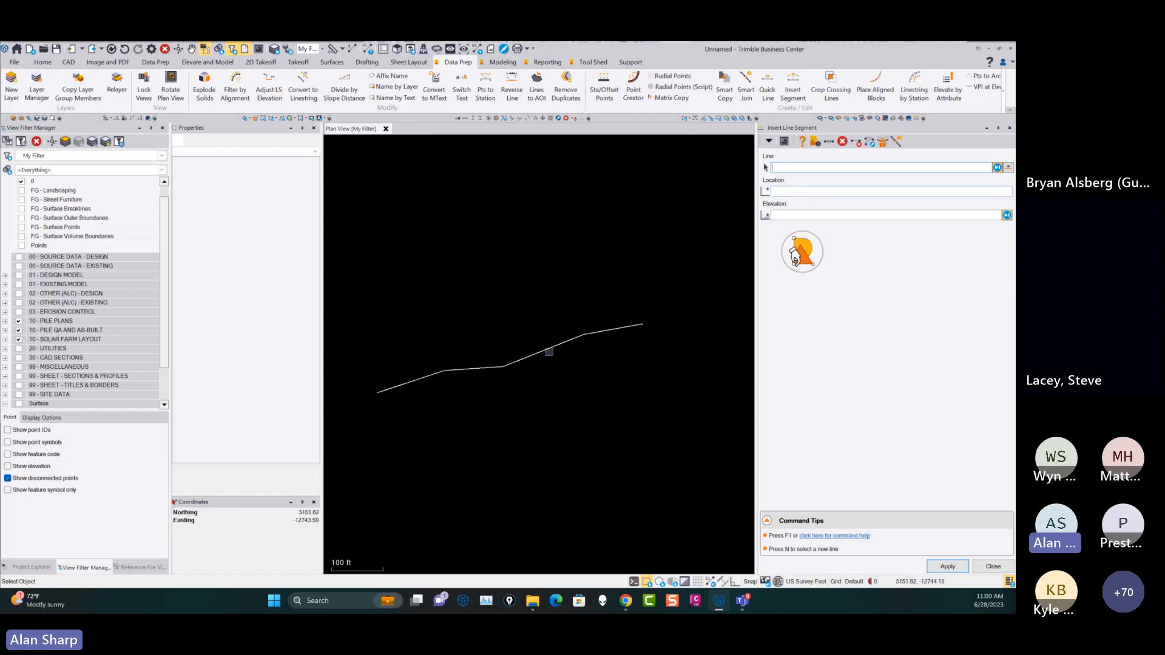
click(552, 346)
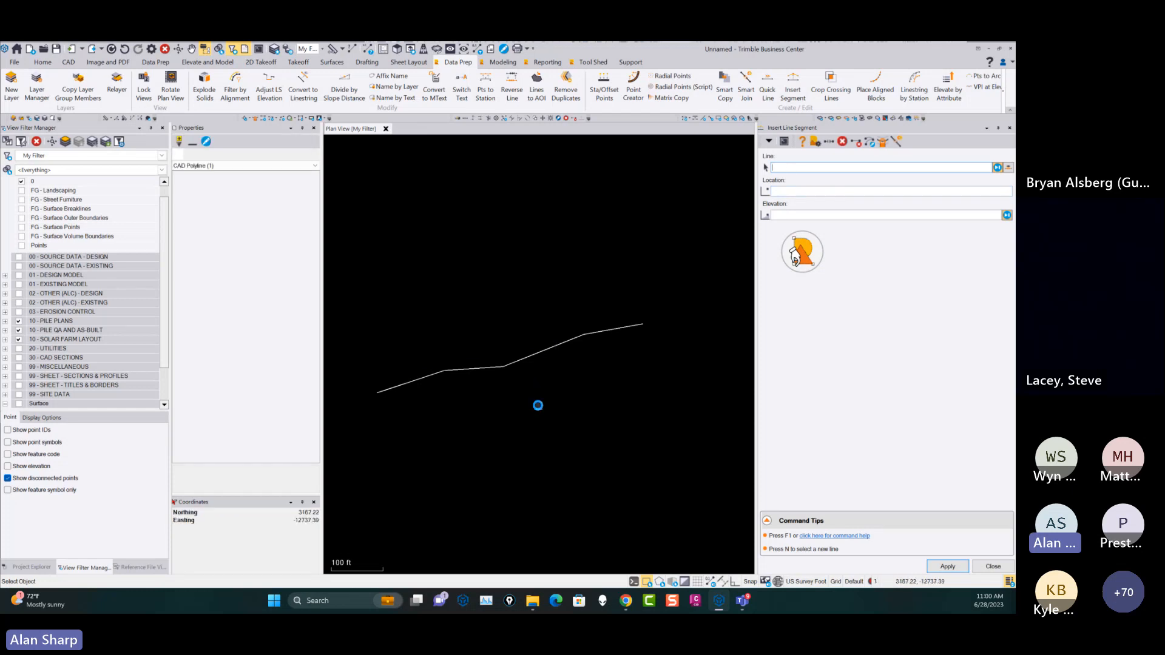
click(678, 320)
click(720, 315)
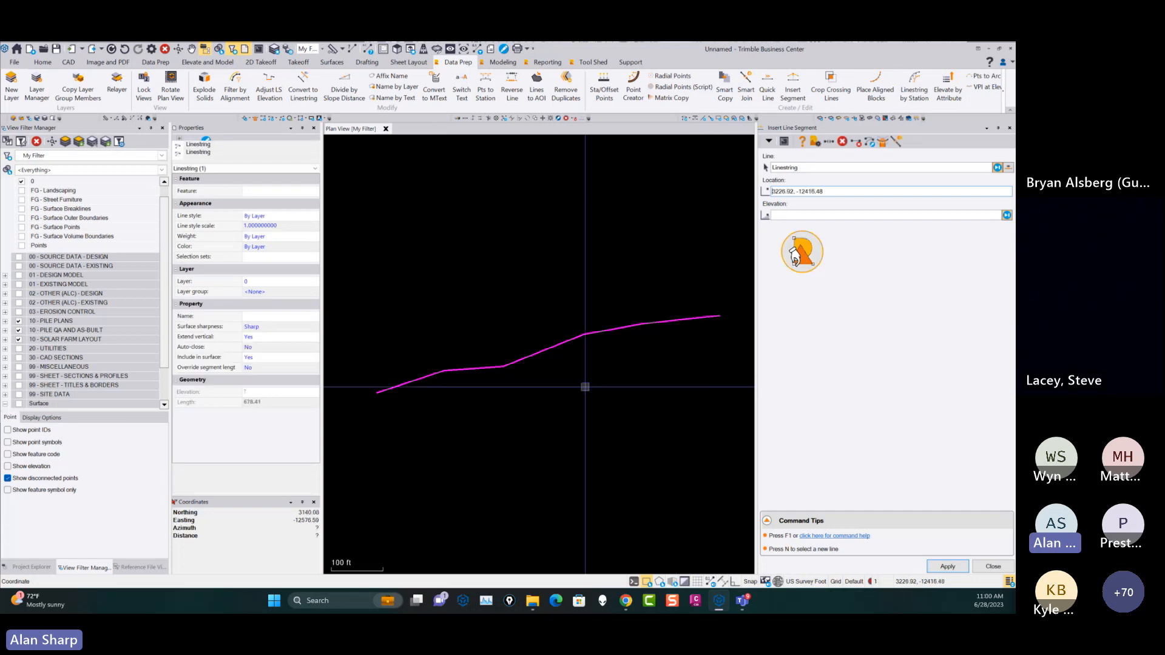
click(363, 405)
click(336, 428)
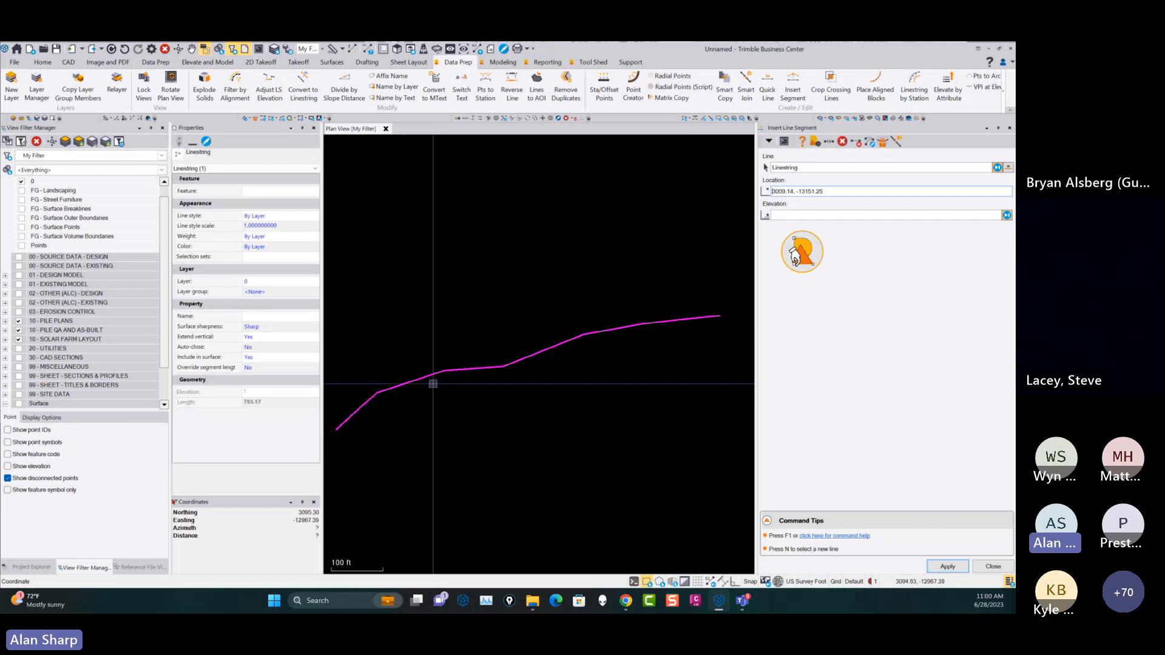
Reshape the middle of the polyline with Insert Line Segment, adding vertices and moving existing ones to smooth the bend.
click(404, 376)
click(474, 362)
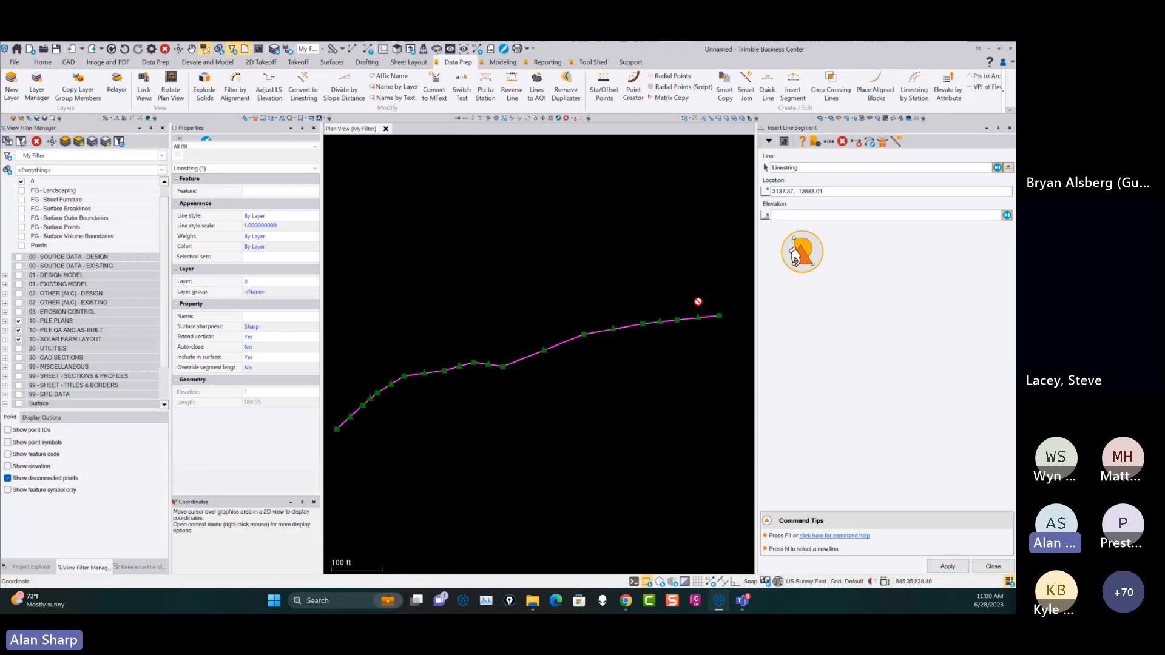
click(445, 367)
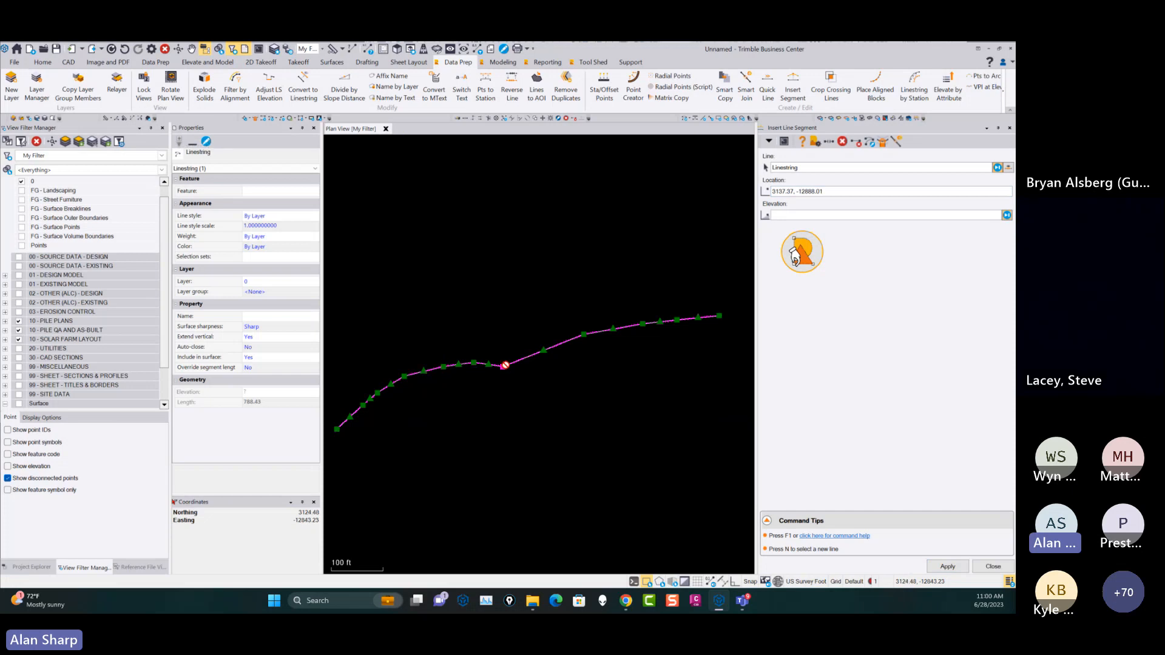
click(503, 368)
click(506, 356)
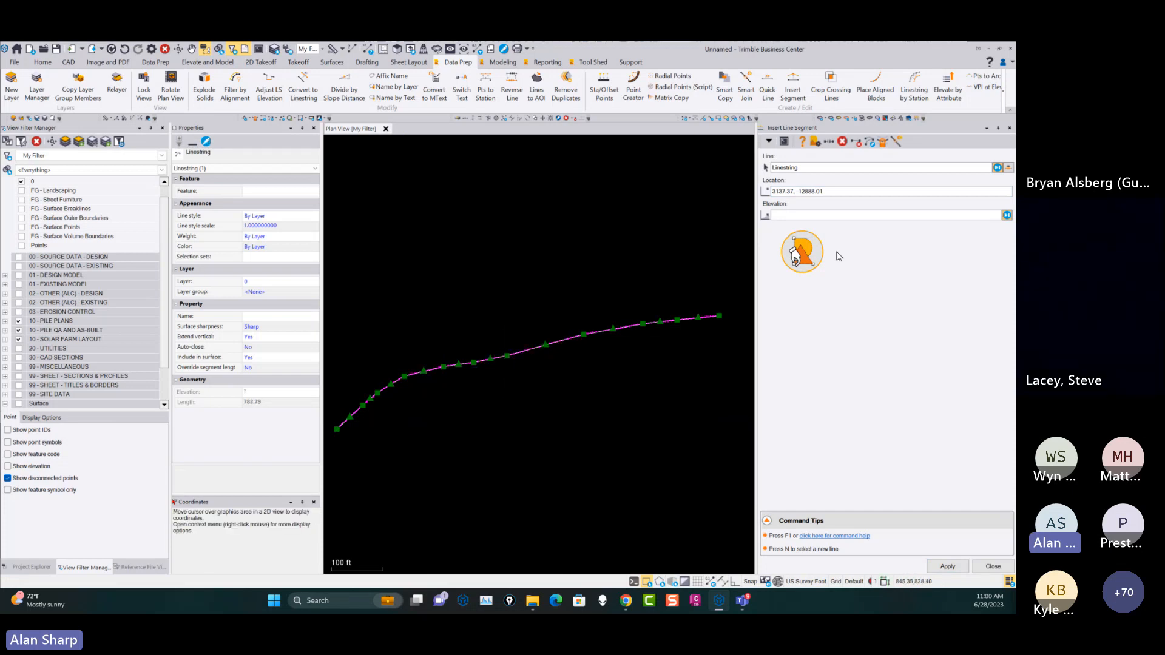
Break the polyline into two separate lines at about station 4+00.
click(816, 191)
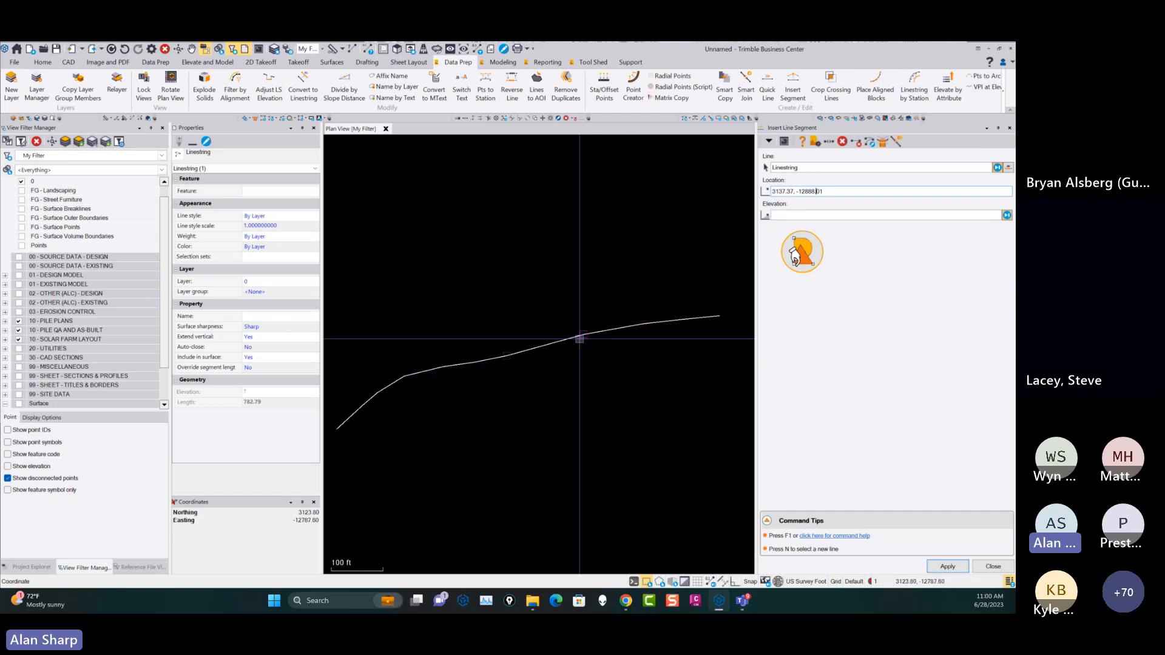
click(826, 144)
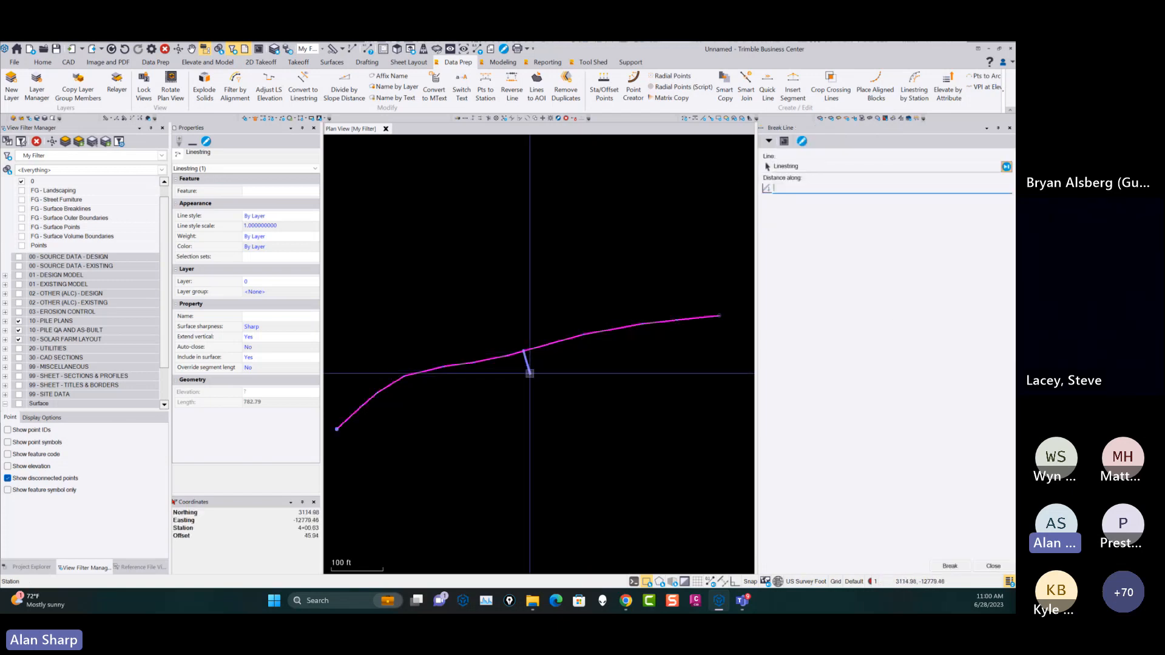
click(530, 372)
click(994, 566)
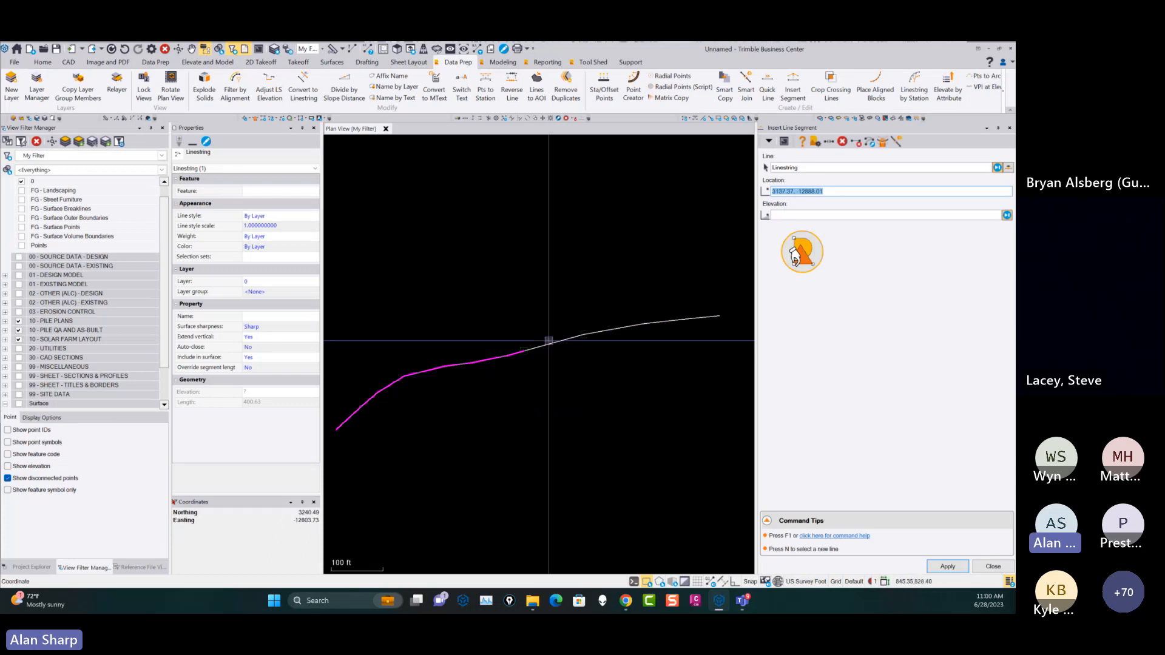
Reshape the western line's vertices and raise its end clear of the other line, about 415 ft long, and close the open line commands.
click(433, 358)
click(455, 355)
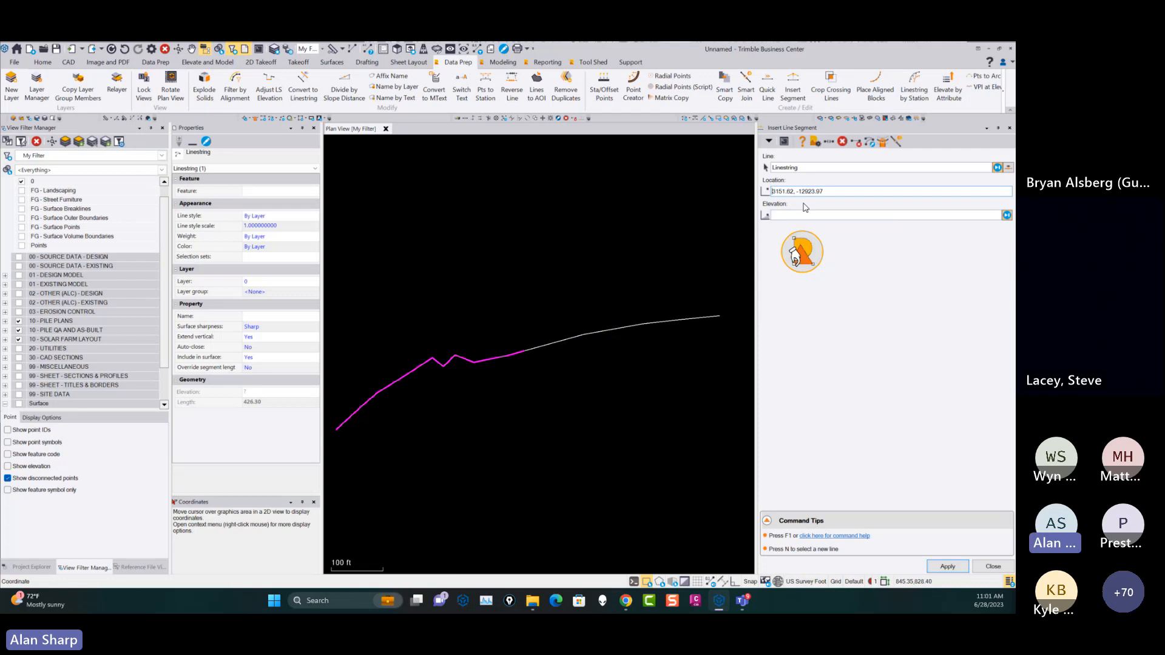
drag(803, 255, 538, 356)
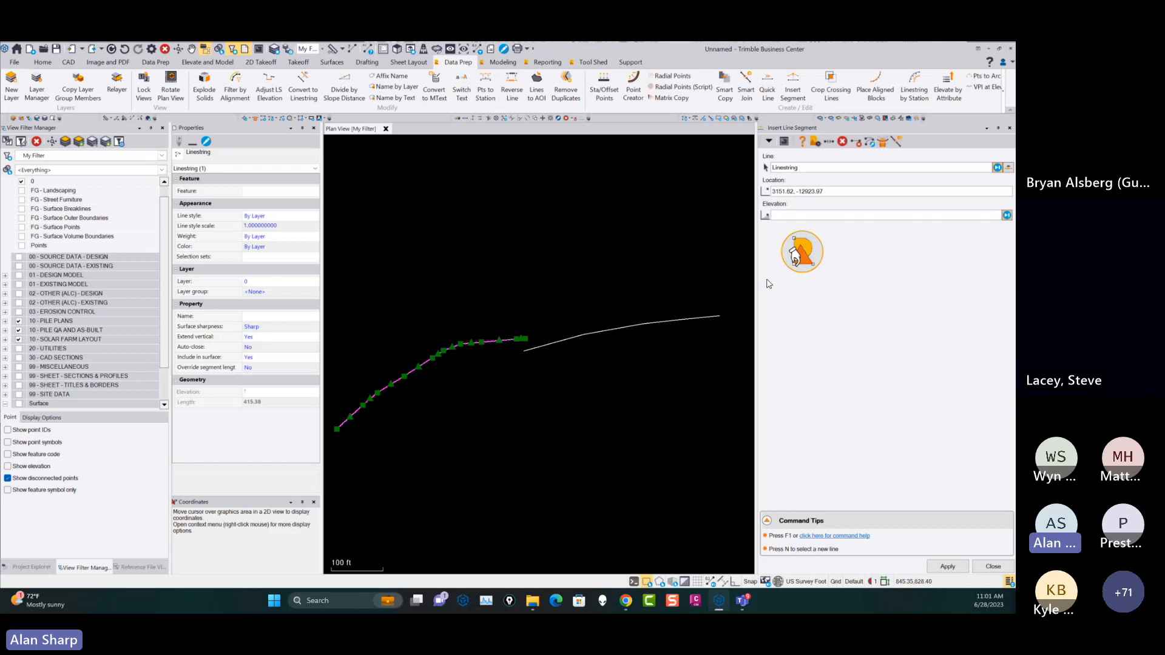
click(993, 566)
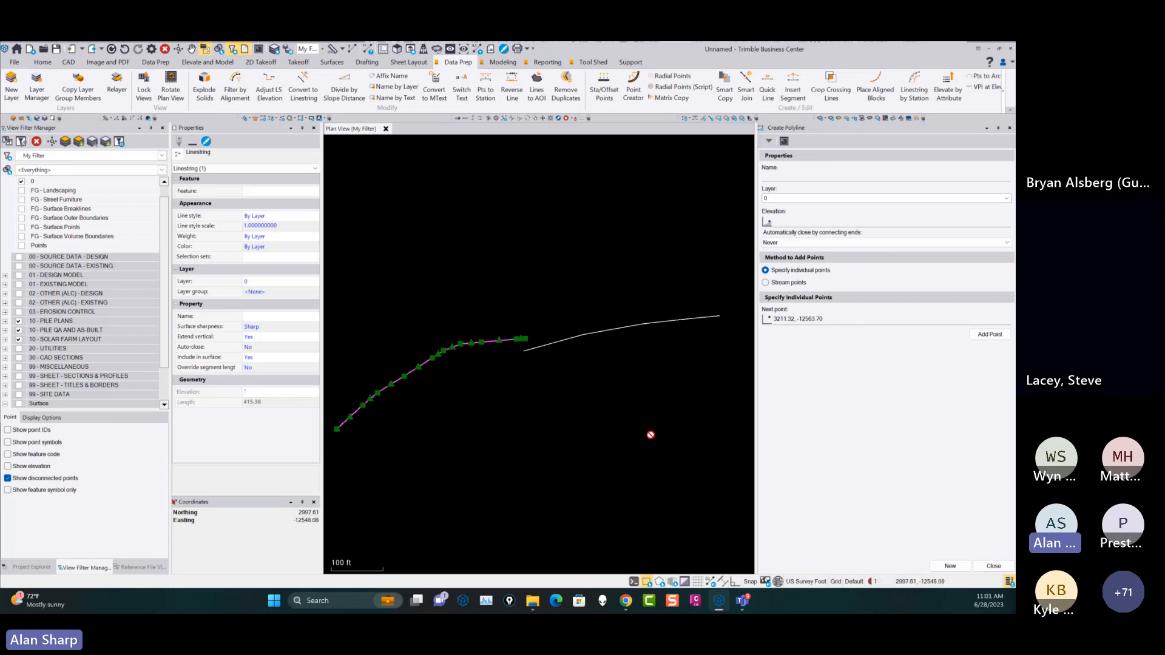
click(993, 566)
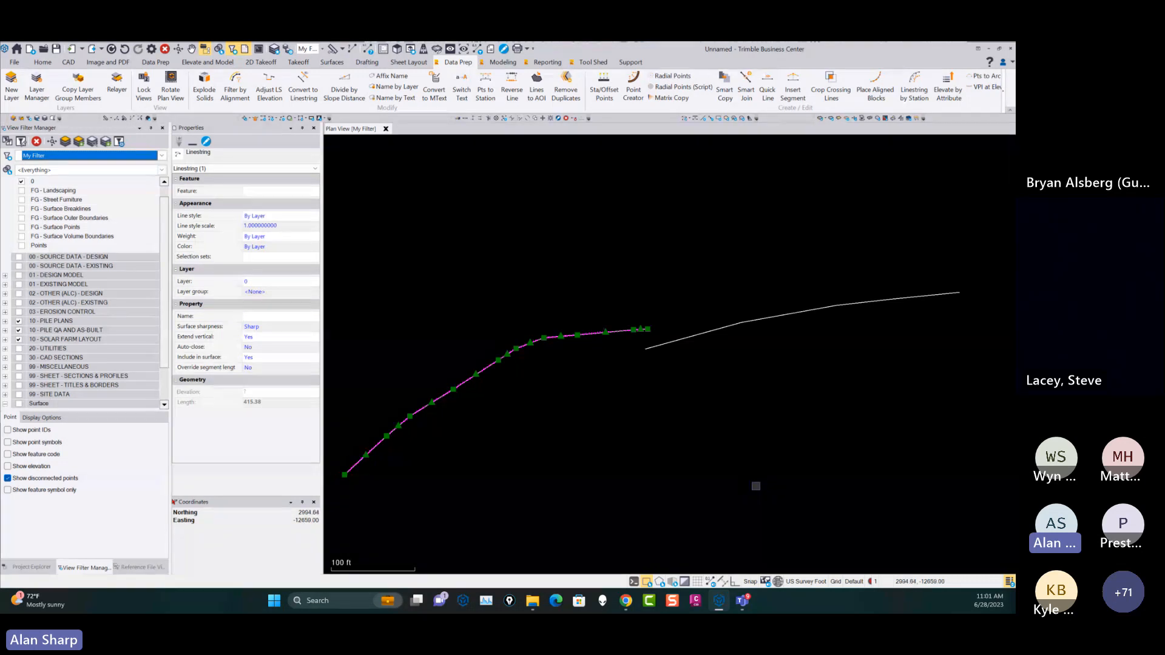
Review the Station / Offset Points settings and its related-command shortcuts, and close the command.
click(604, 88)
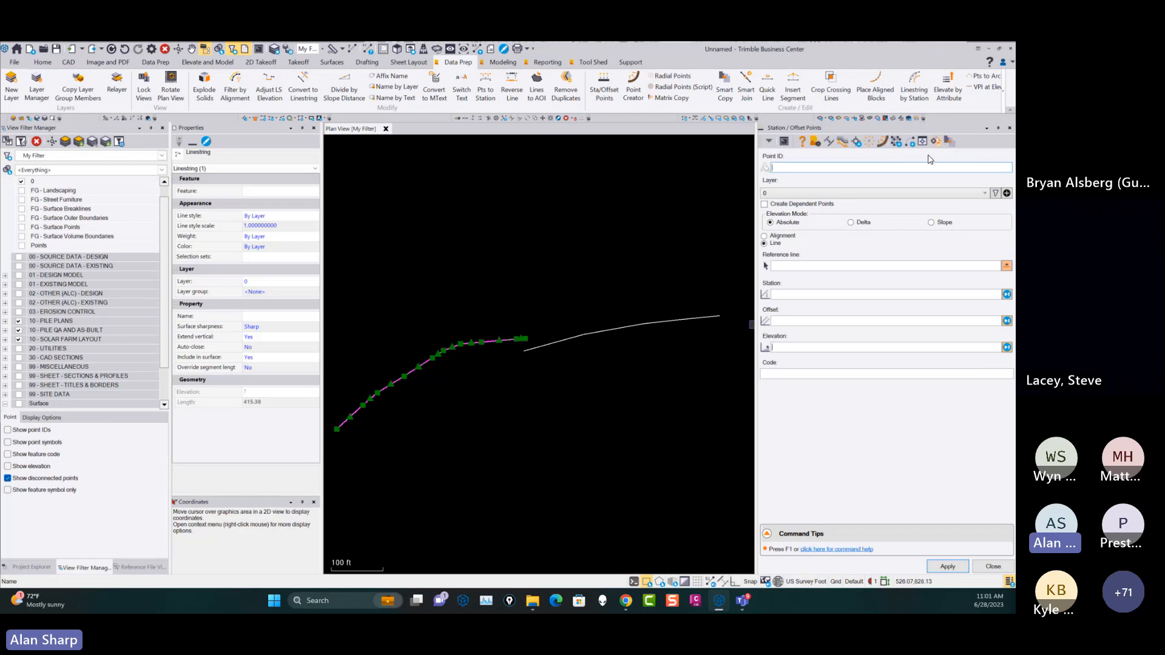
click(858, 144)
click(994, 567)
click(980, 566)
Open the RPS Point Cloud Processor, narrow its pane, and examine its settings, related commands and command tips.
click(593, 61)
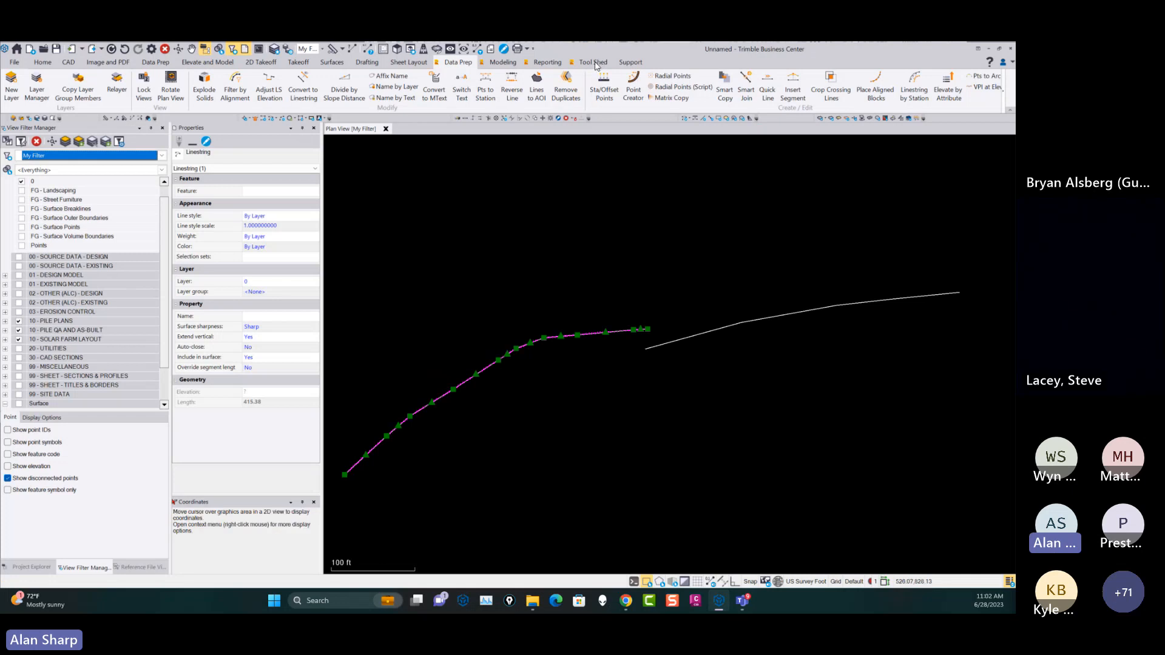
click(461, 275)
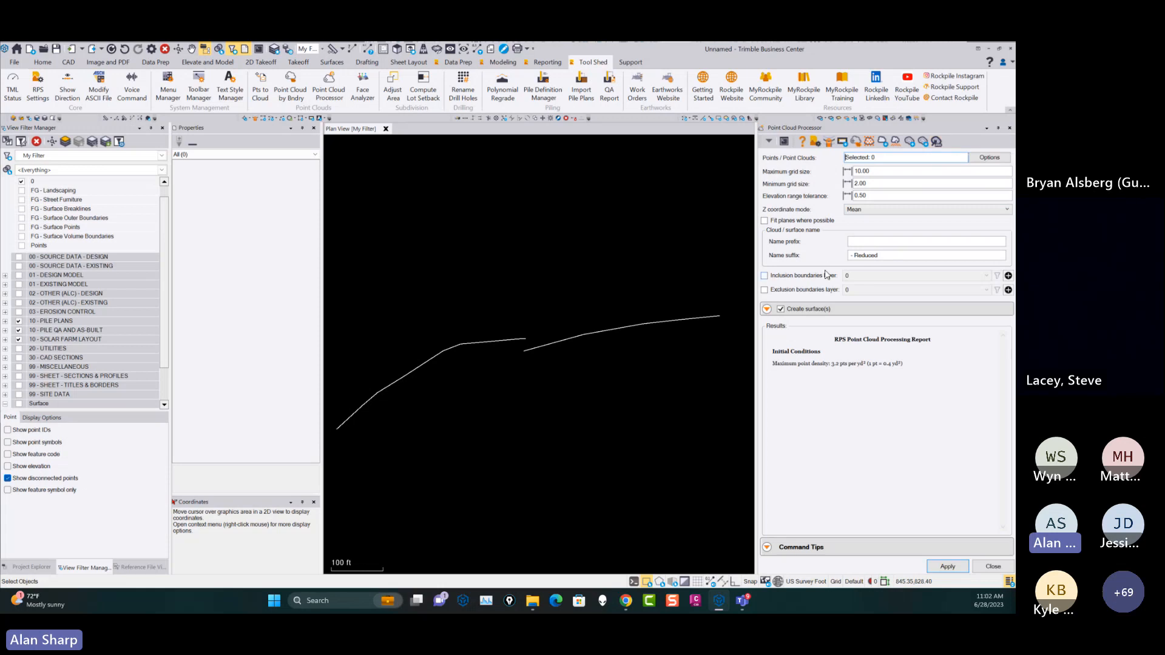
click(121, 62)
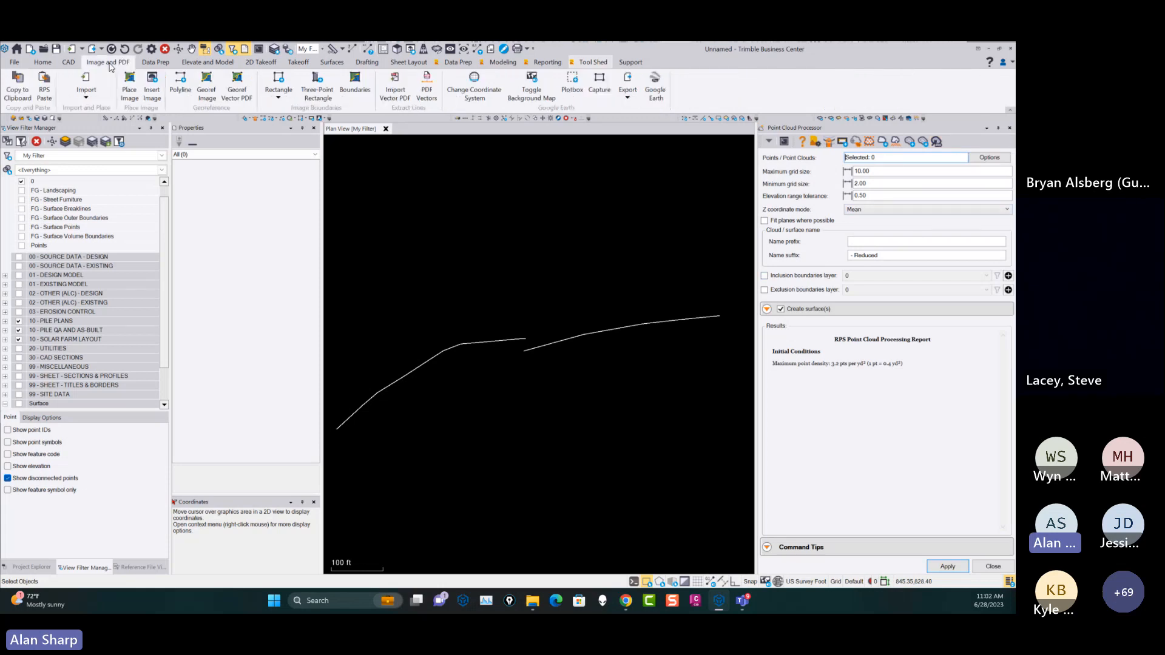
click(588, 63)
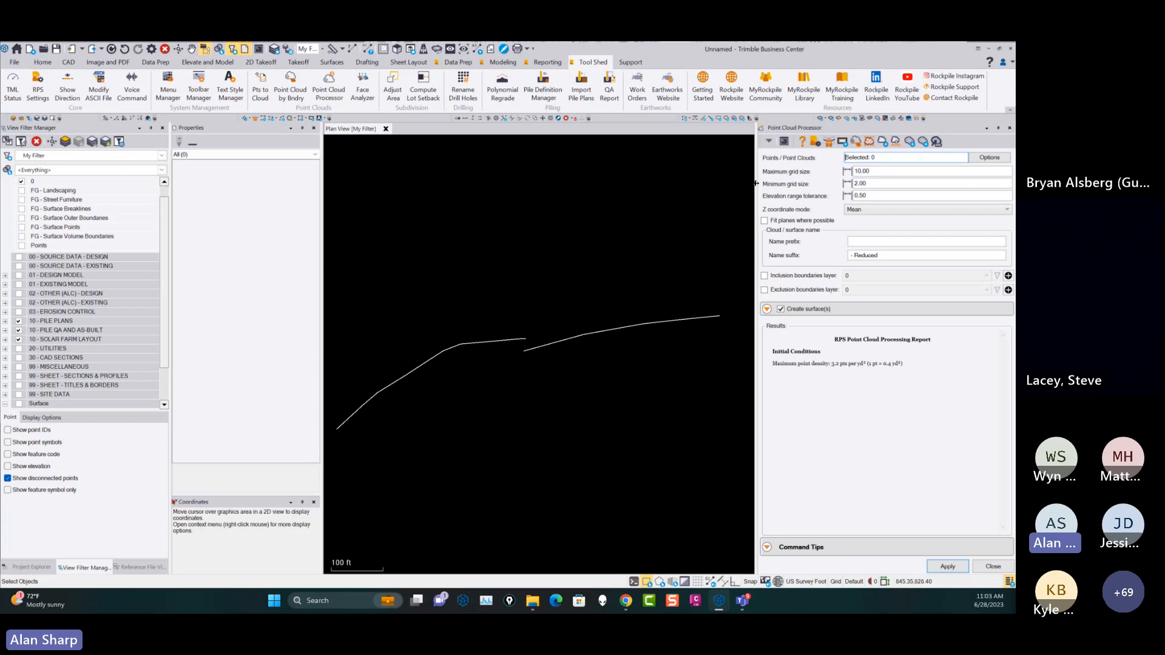
drag(758, 187, 787, 187)
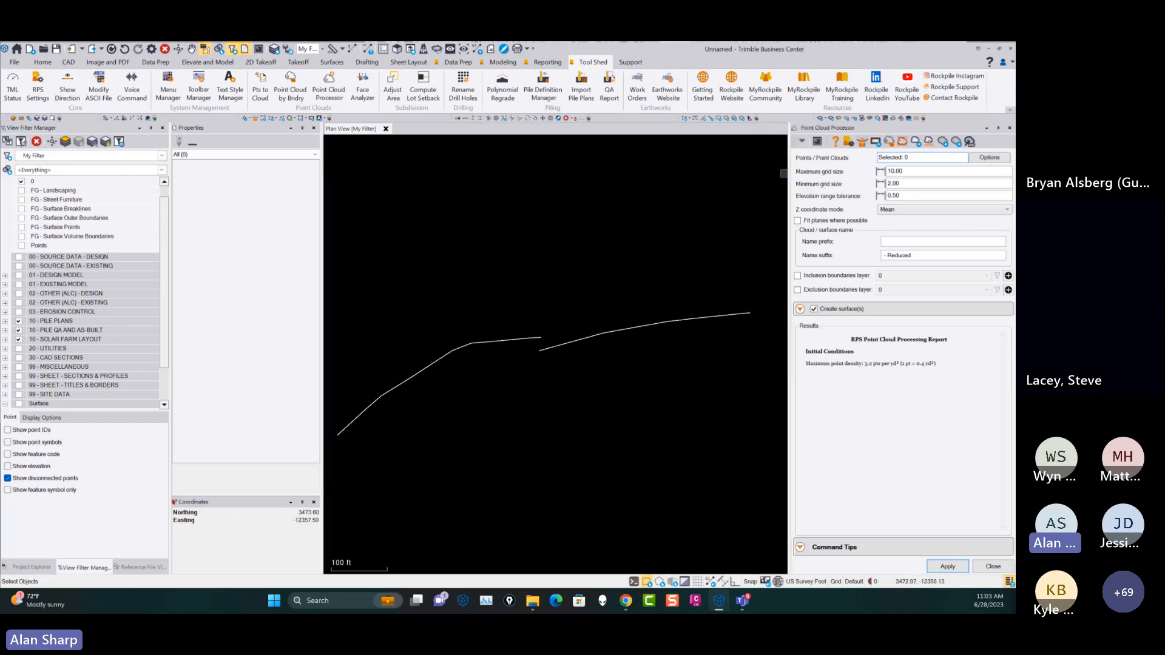
drag(789, 169, 799, 168)
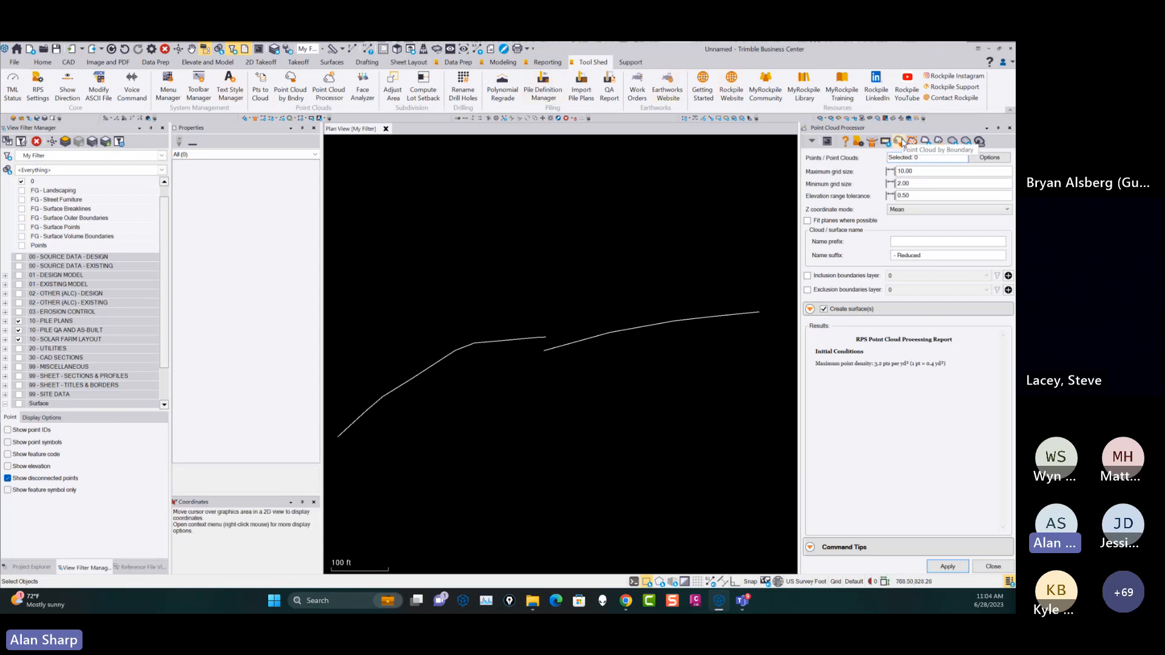
click(810, 547)
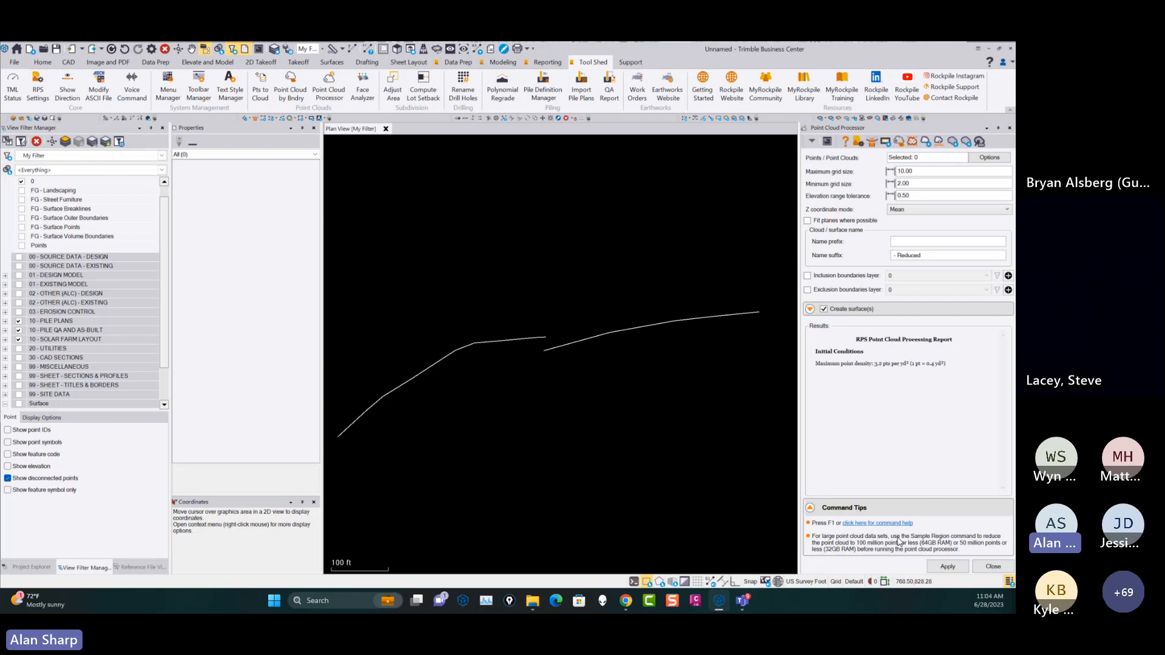
Read through the Point Cloud Processor's online help page, including its updates, report explanation and videos, and close the command.
click(847, 144)
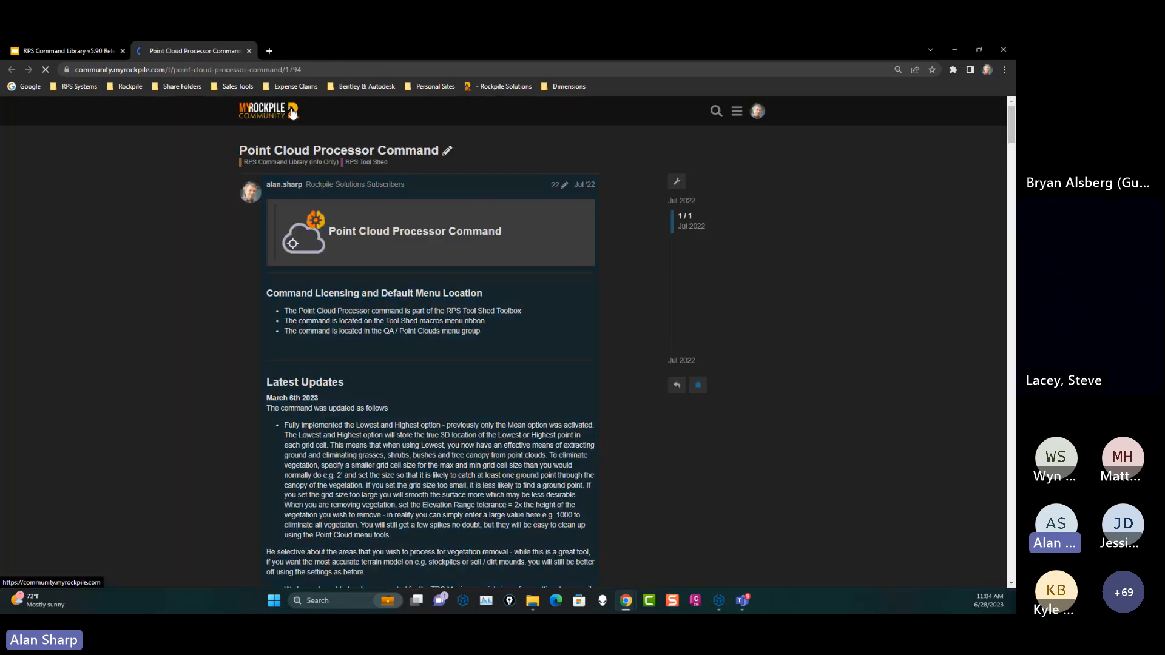
scroll(406, 312, down, 20)
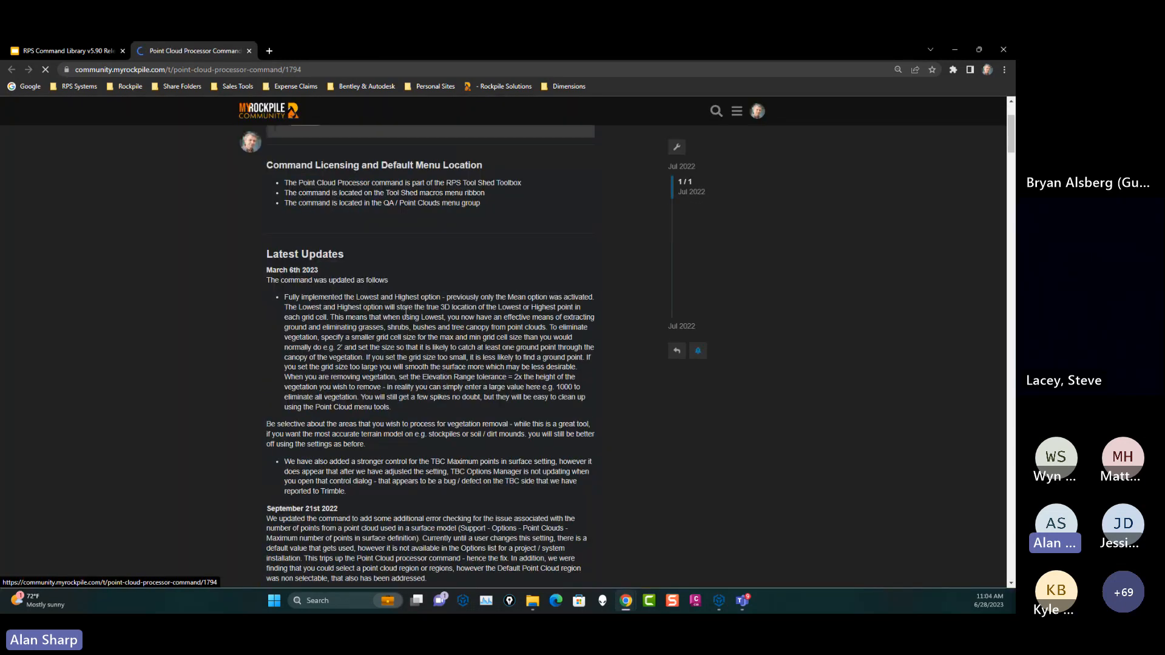
scroll(397, 332, down, 10)
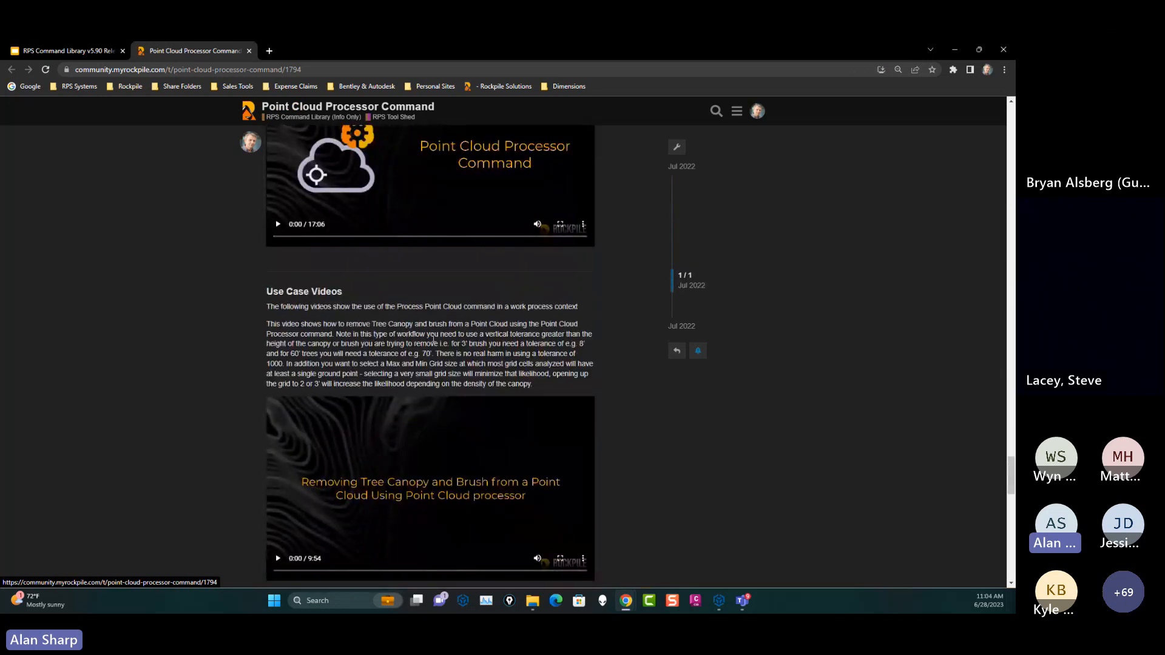
scroll(432, 337, up, 2)
scroll(458, 523, down, 7)
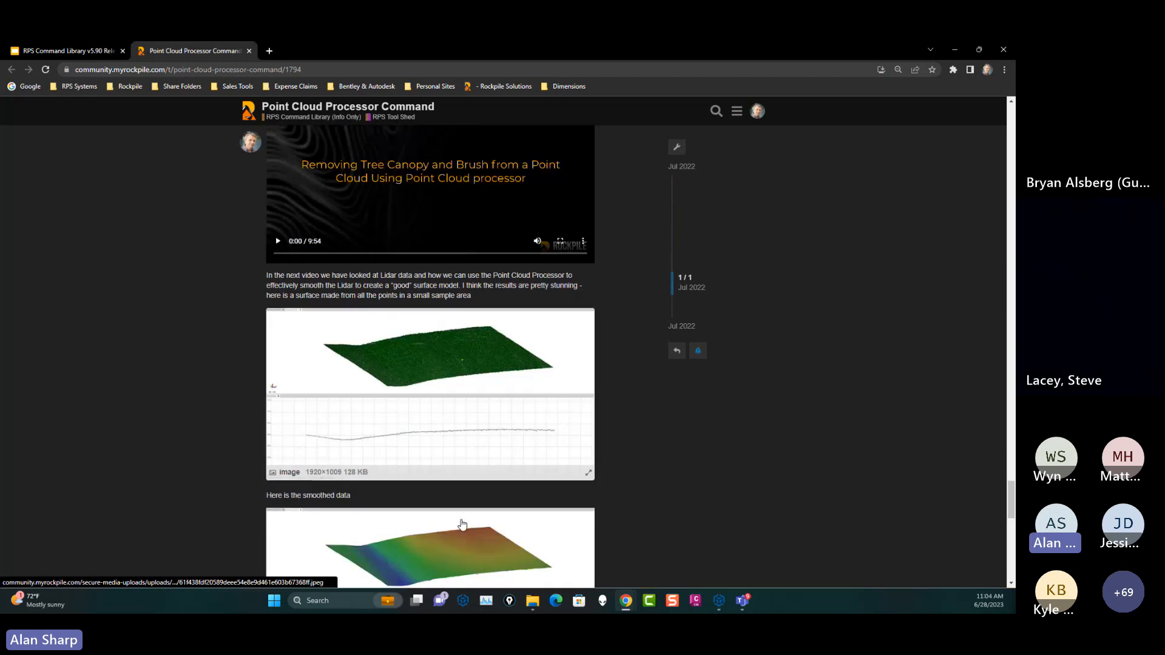
scroll(462, 524, down, 4)
scroll(461, 519, up, 10)
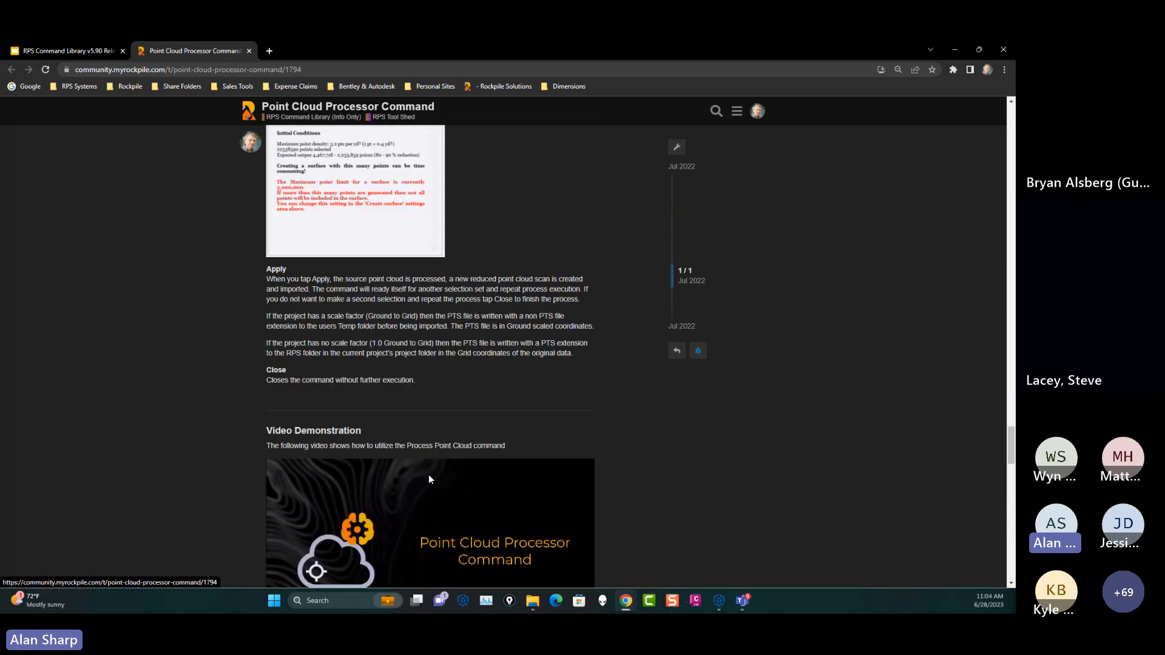
scroll(429, 480, up, 2)
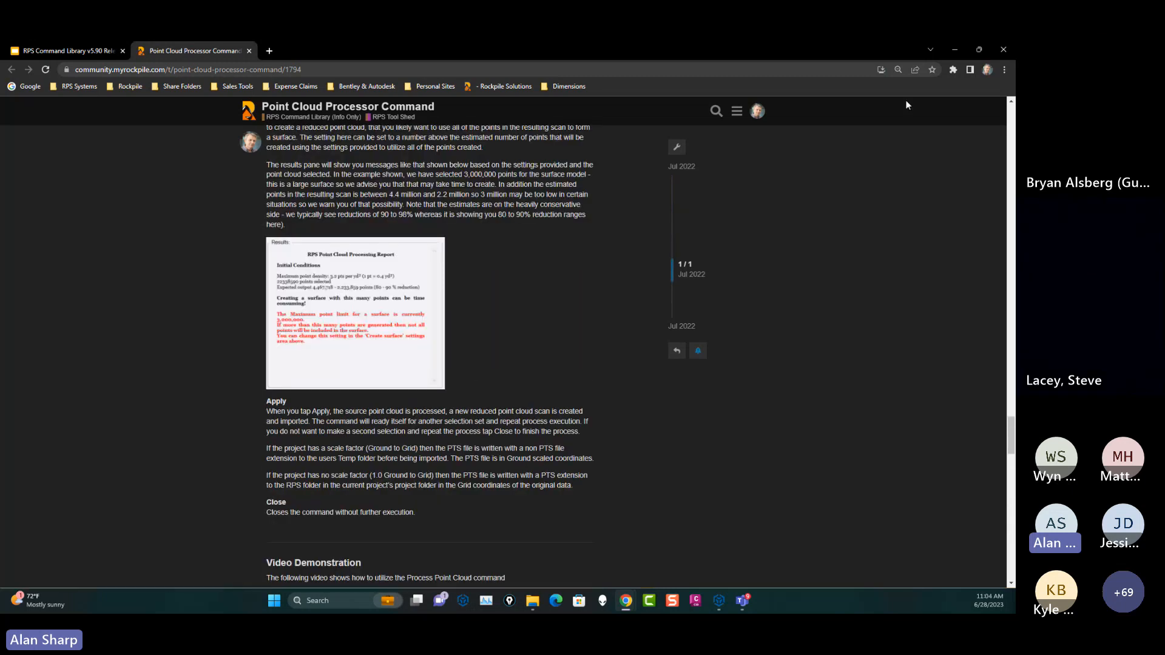
click(954, 48)
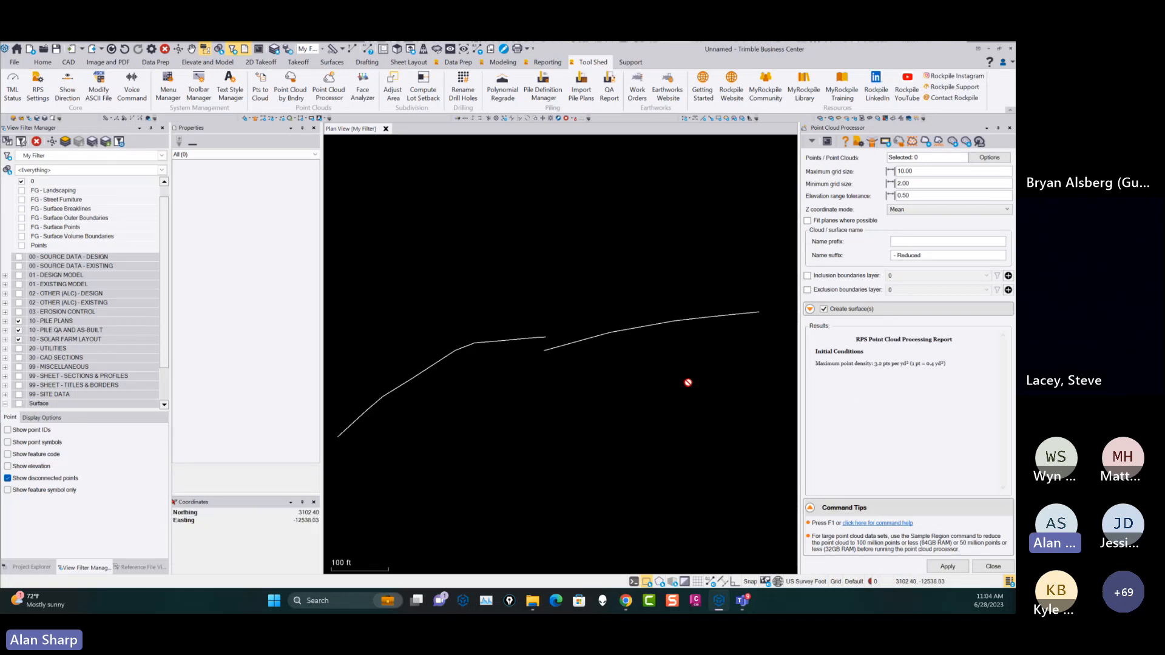
click(989, 567)
Start a new project from the RPS - Piling Template (USFT).
scroll(698, 372, down, 3)
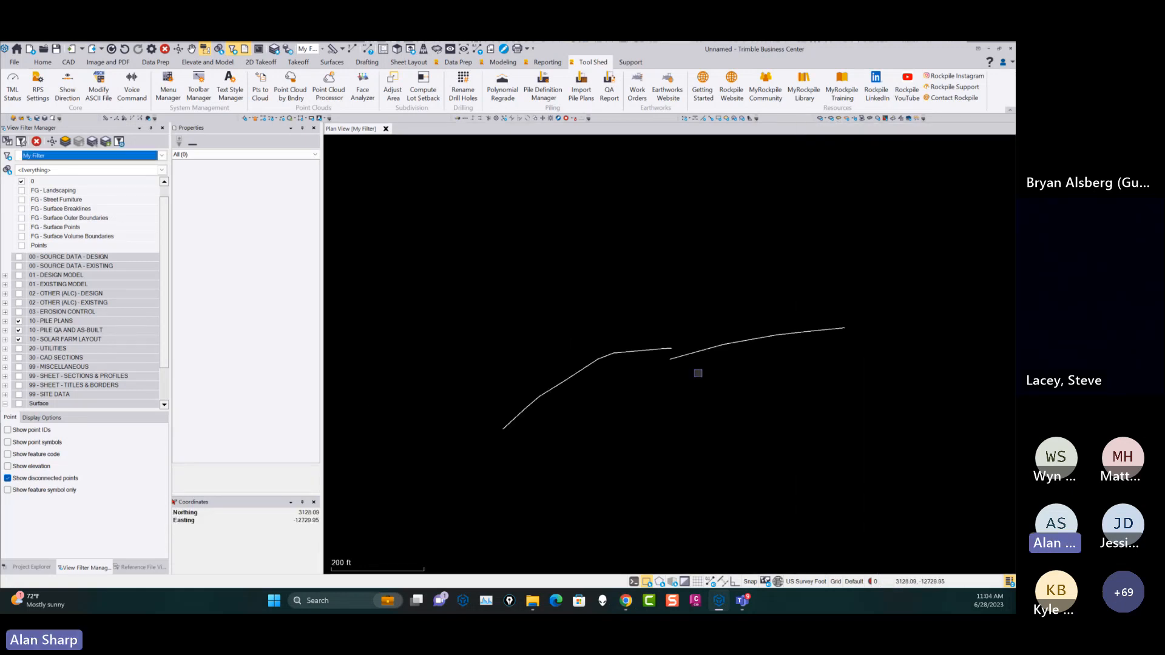
middle_drag(682, 366, 596, 341)
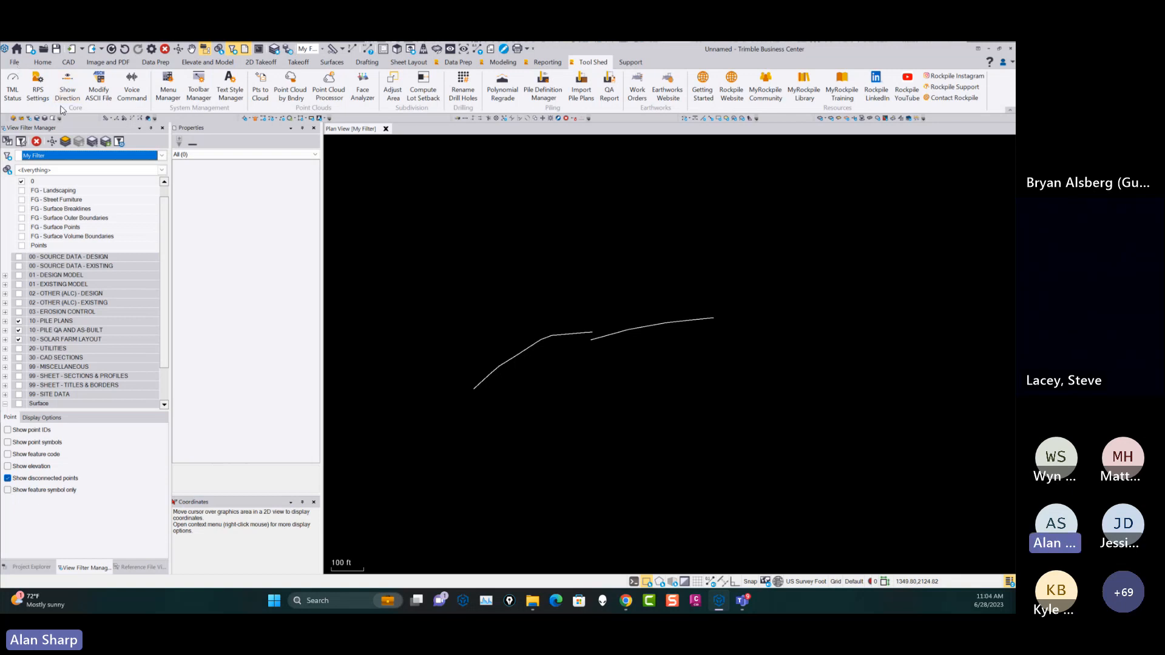
click(15, 62)
click(28, 79)
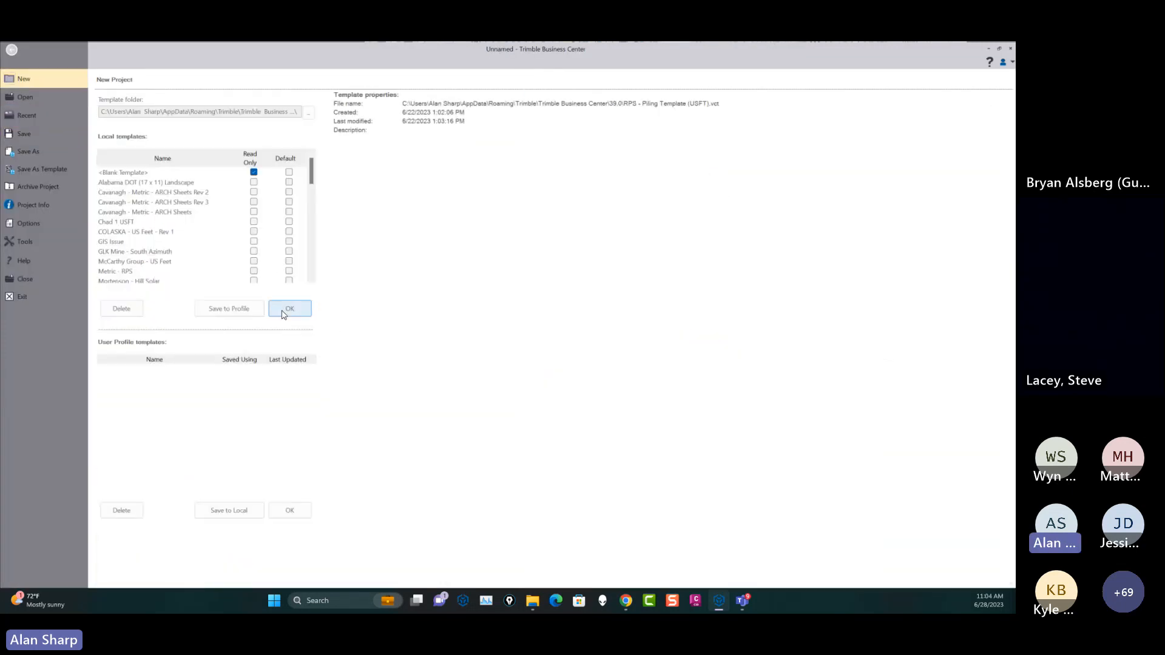
click(283, 314)
click(557, 333)
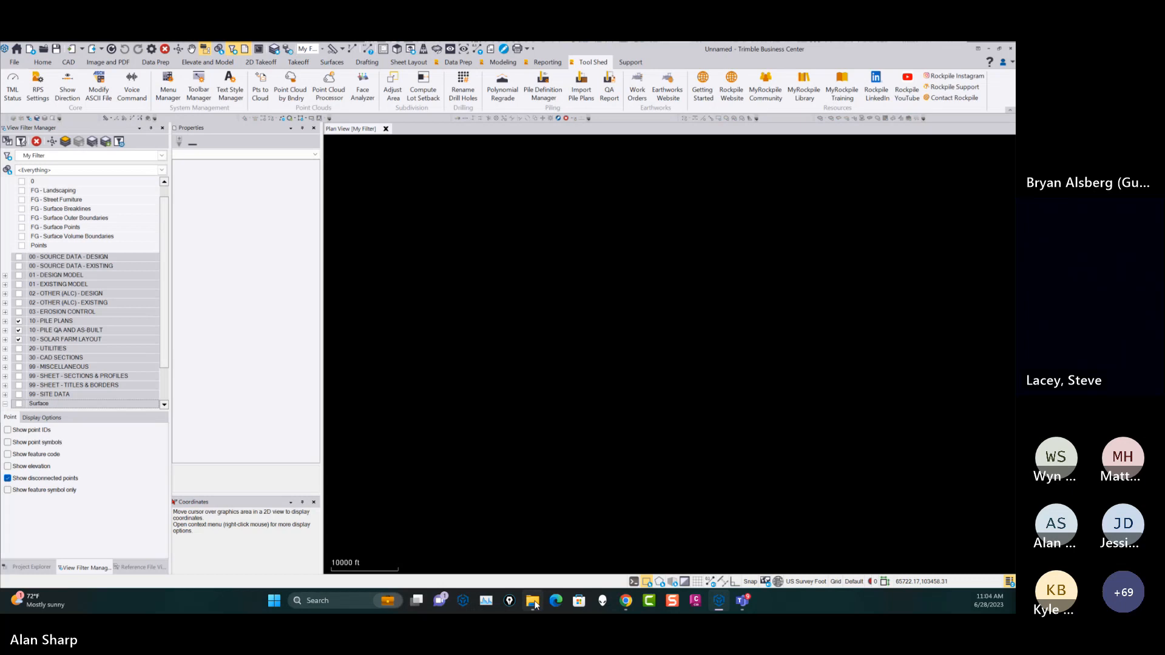
Bring a site's road and grading CAD linework from File Explorer into the new project, and examine a road edge up close.
mouse_move(532, 601)
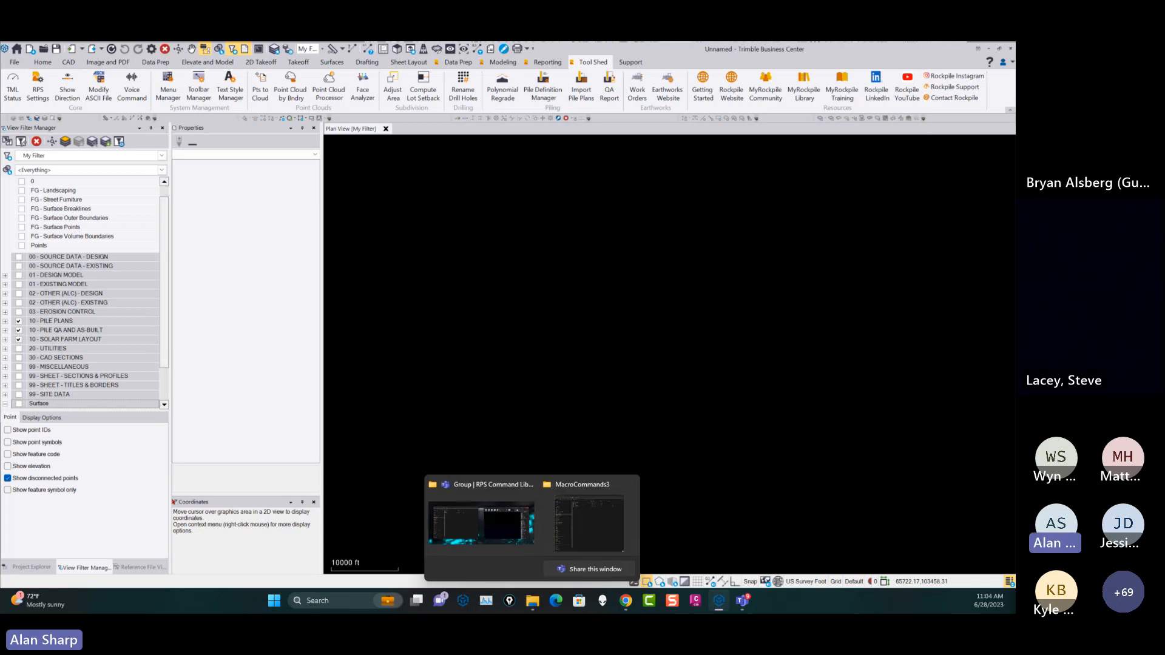
click(590, 523)
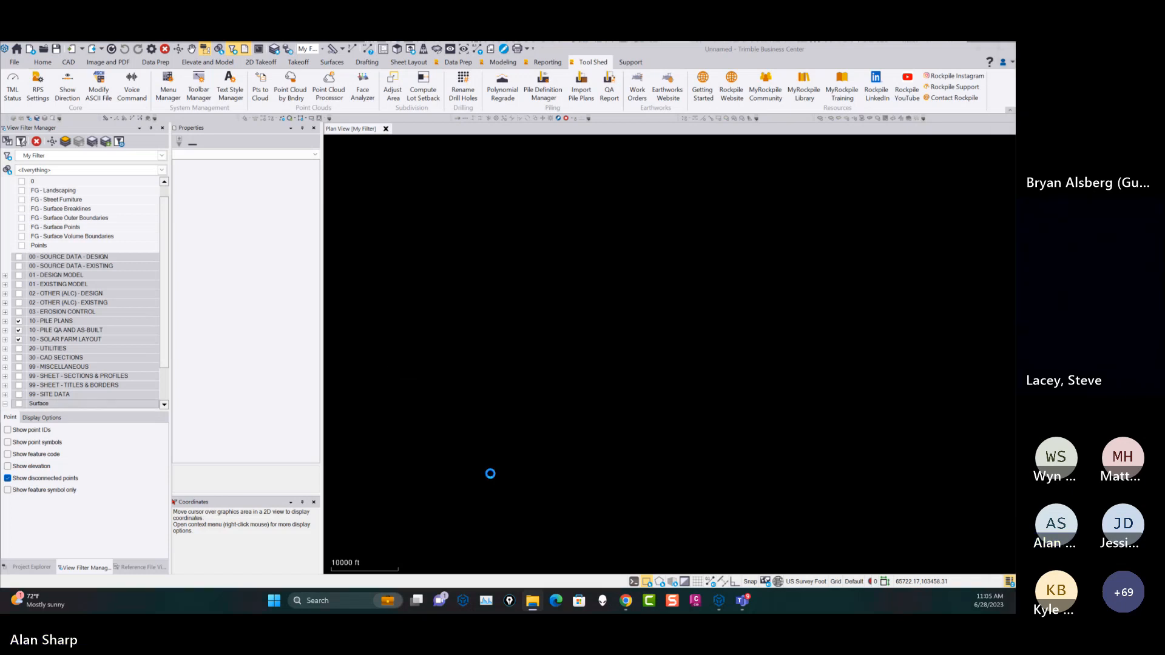
scroll(756, 484, down, 1)
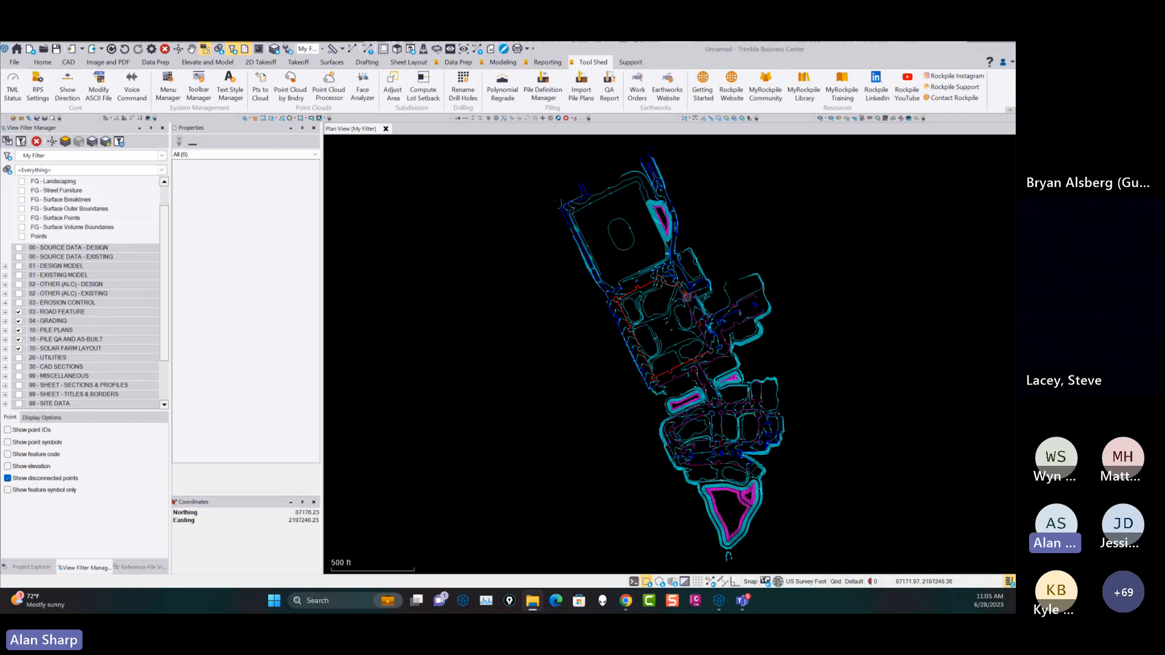
middle_drag(655, 280, 675, 303)
scroll(675, 304, up, 10)
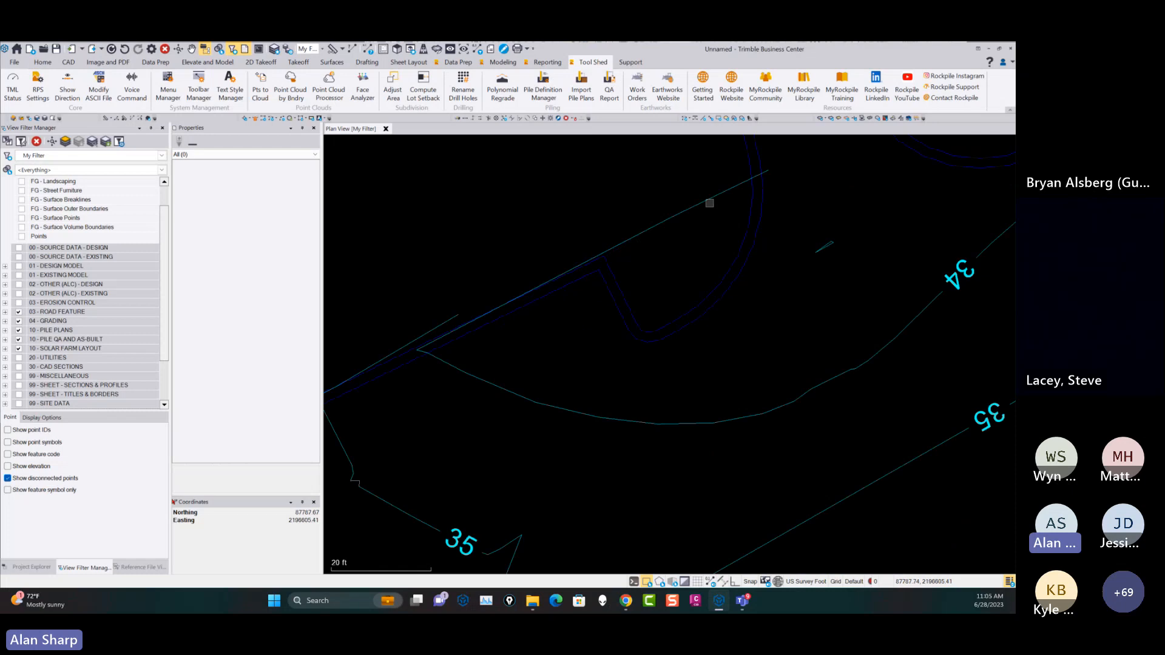
scroll(541, 331, up, 3)
scroll(617, 309, up, 1)
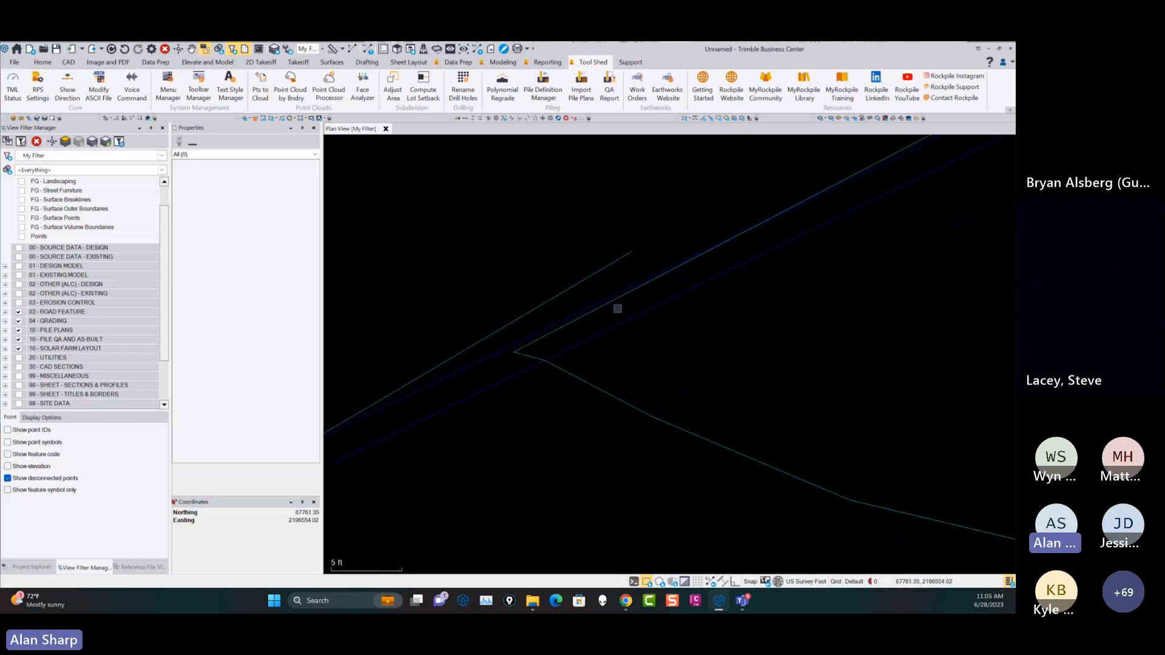
Examine where the grading contours cross the road edges and curb lines across the whole imported site.
scroll(618, 309, down, 2)
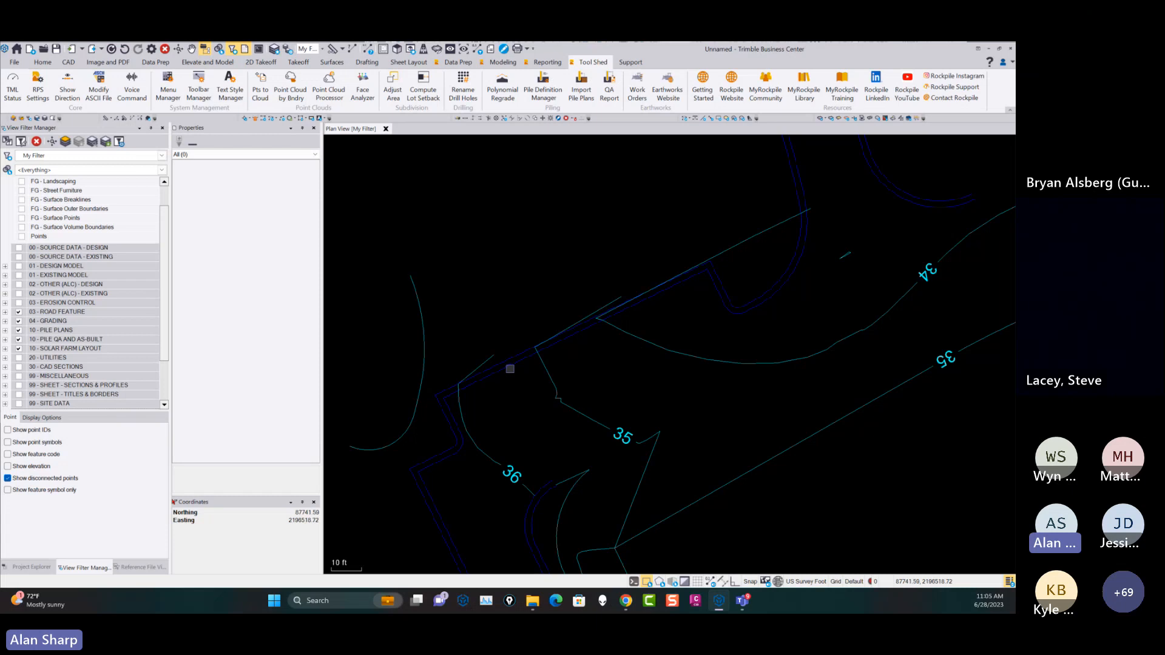
scroll(509, 369, down, 6)
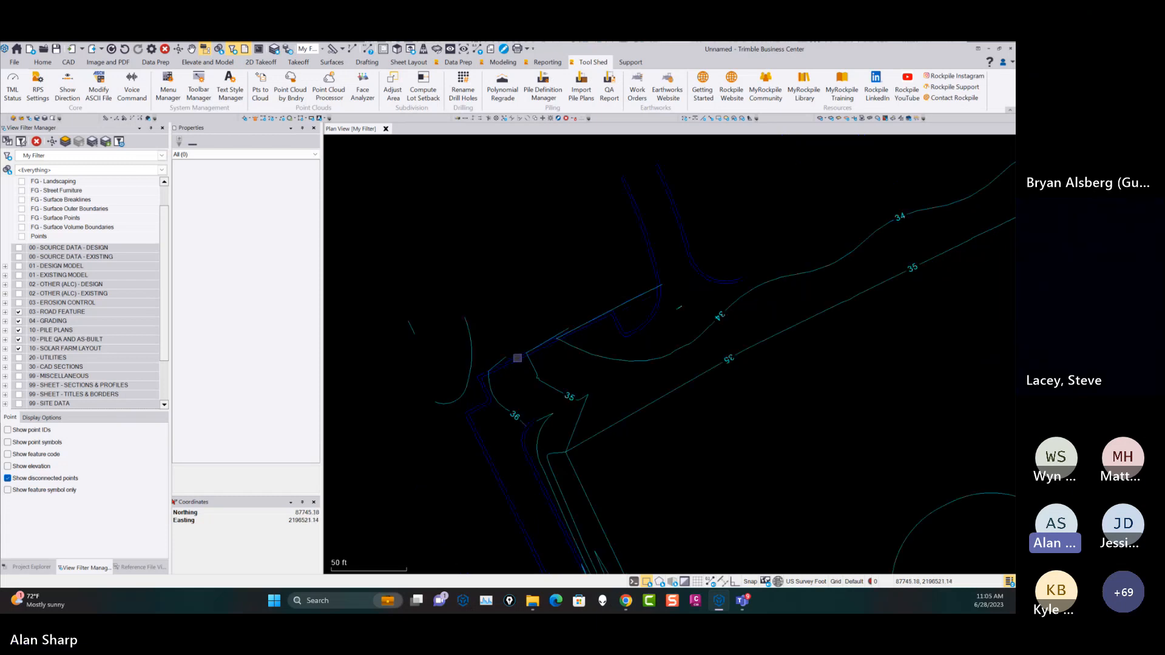
scroll(671, 374, down, 2)
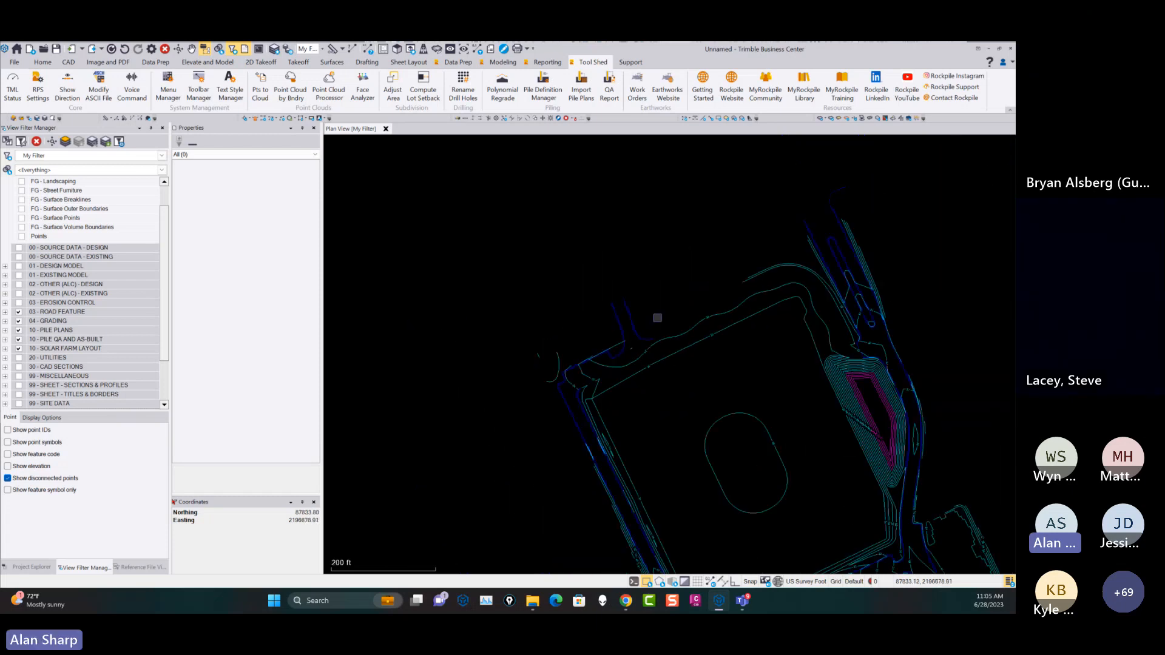
scroll(642, 391, down, 2)
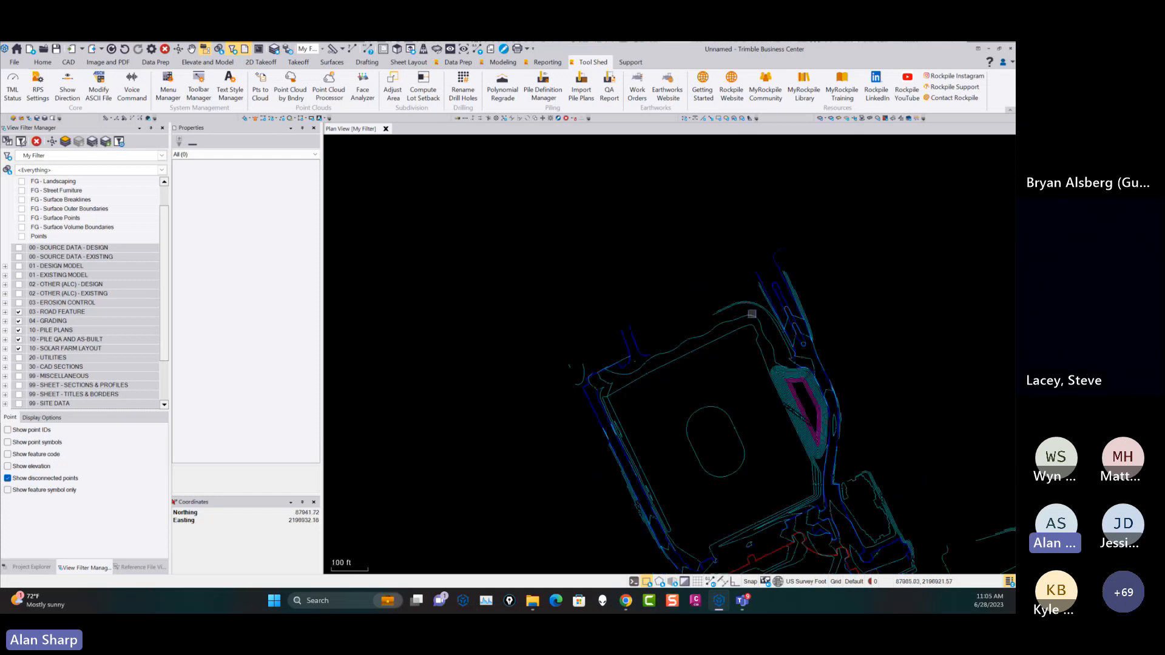
scroll(756, 392, up, 5)
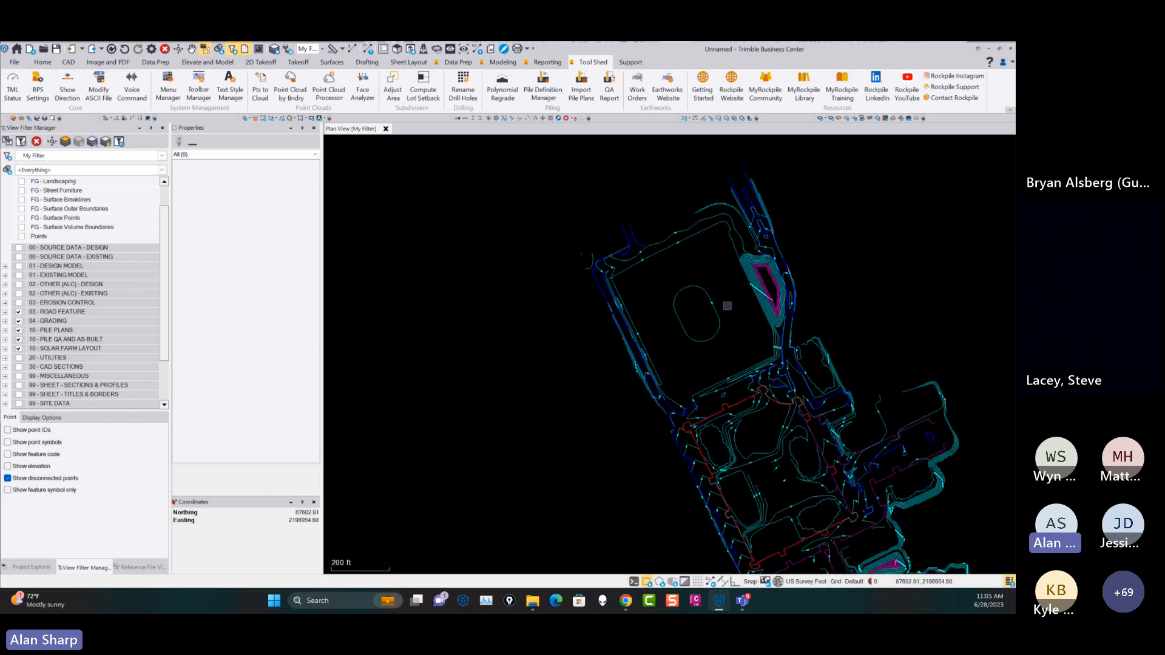
scroll(856, 340, up, 3)
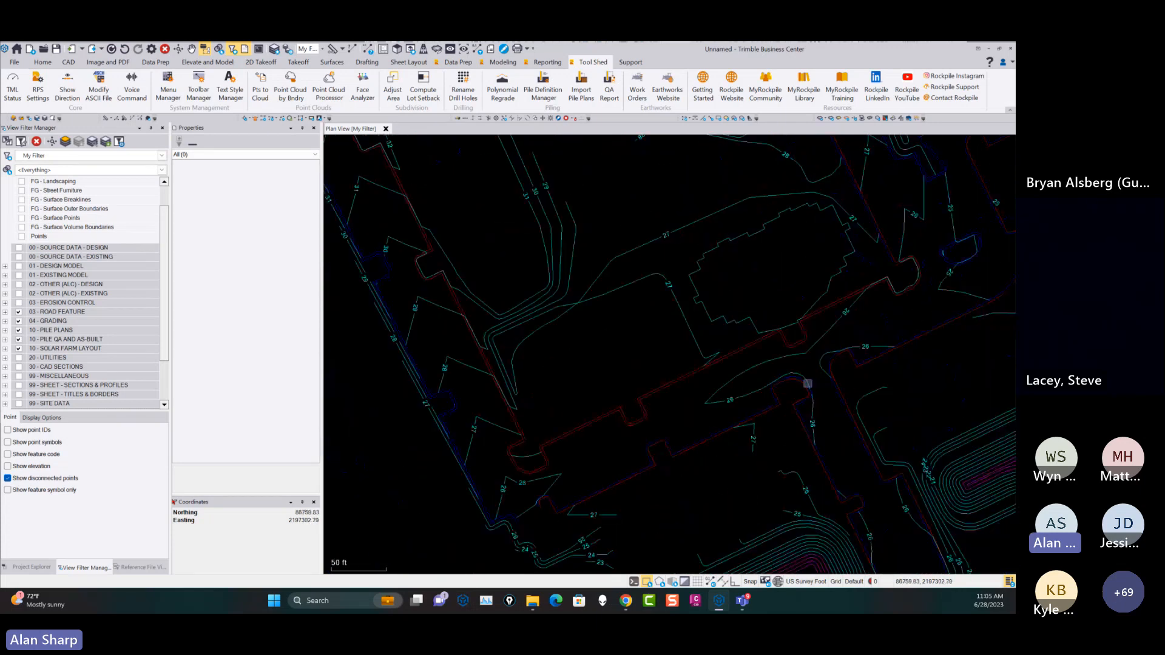
scroll(808, 383, down, 1)
middle_drag(843, 468, 857, 272)
middle_drag(808, 365, 811, 279)
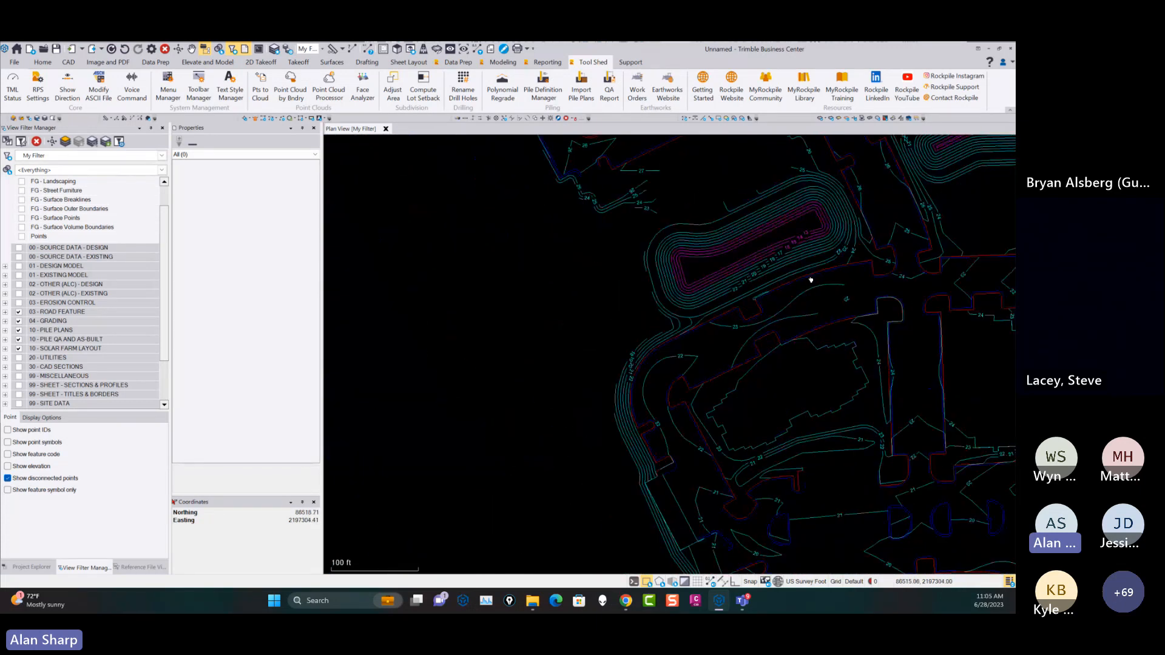
scroll(762, 381, up, 5)
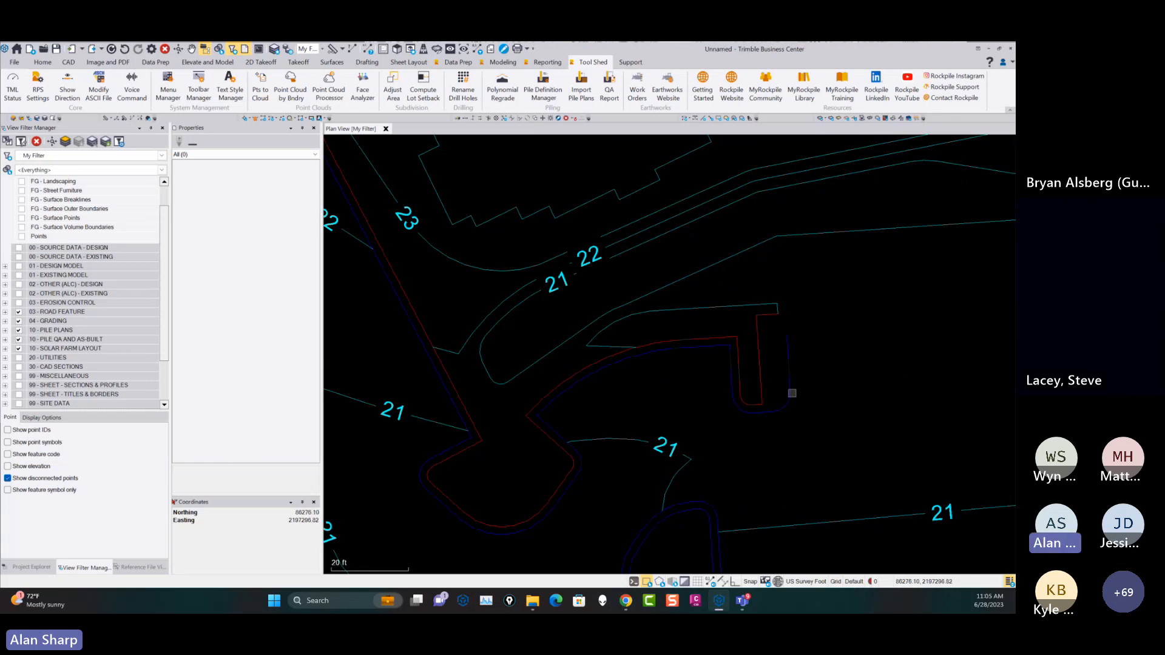
scroll(792, 393, down, 2)
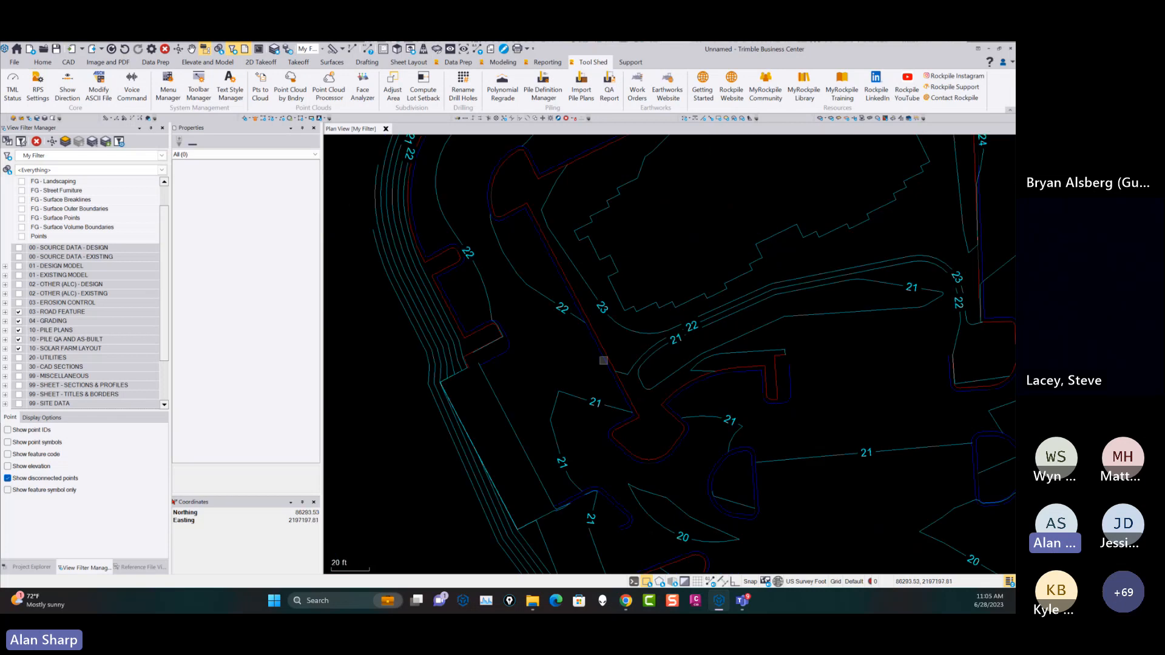
scroll(748, 392, down, 2)
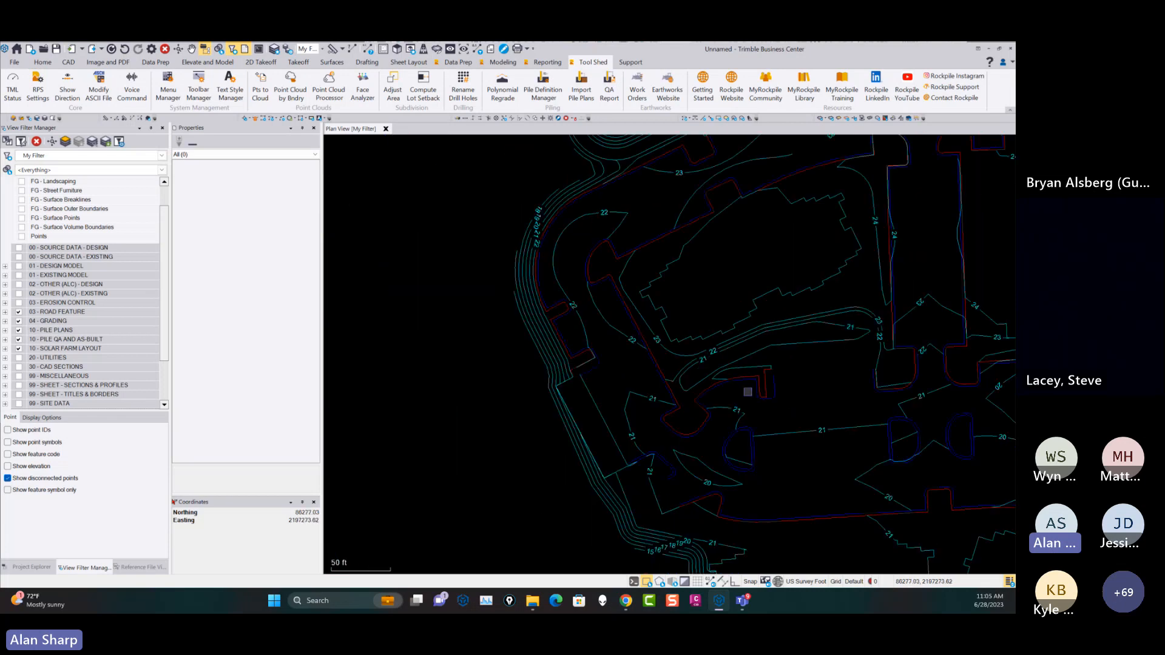
middle_drag(807, 370, 798, 411)
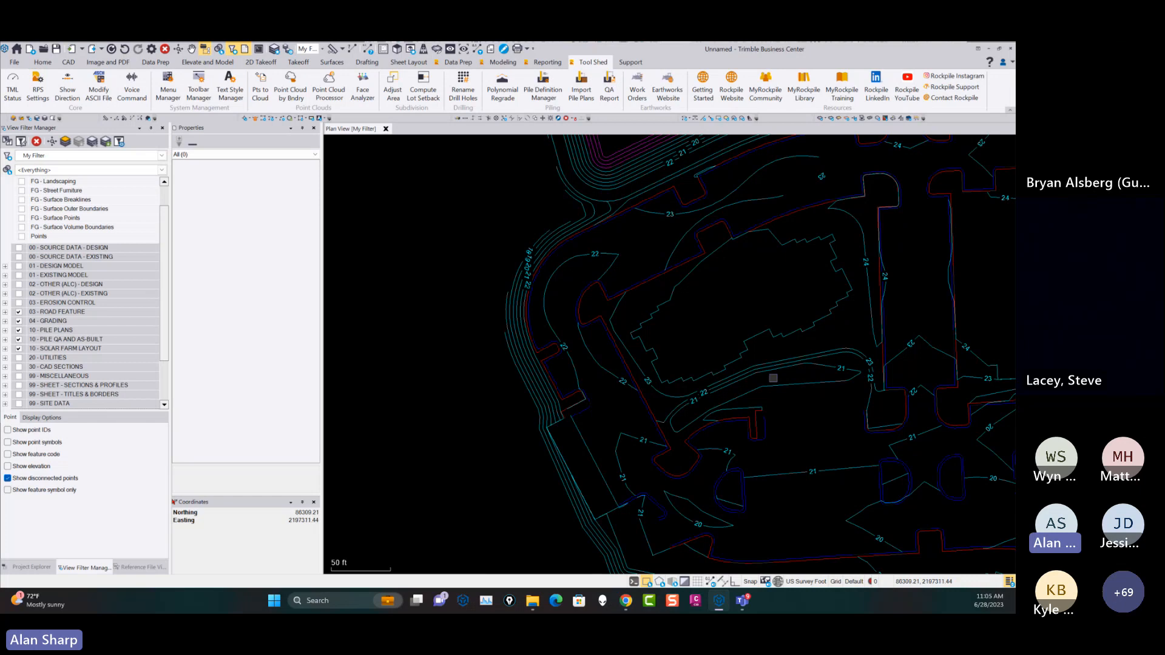
Start Crop Crossing Lines and define the crop area between the edge-of-pavement and curb-back lines beside the 21 and 22 contours.
click(458, 62)
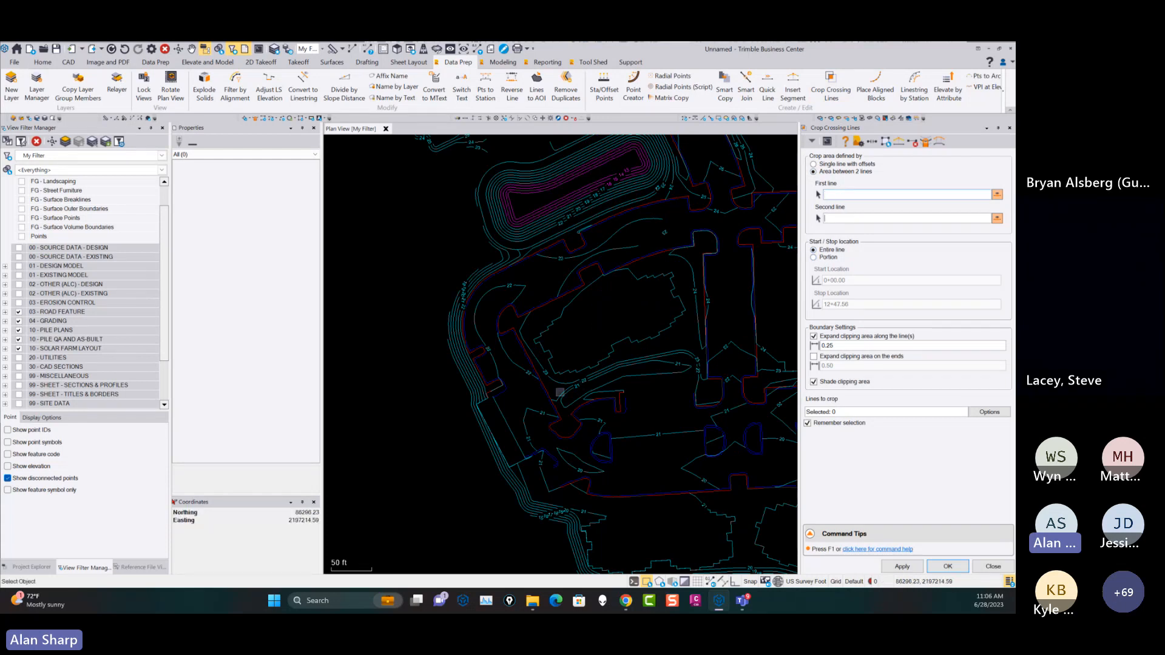
scroll(567, 385, up, 5)
click(567, 386)
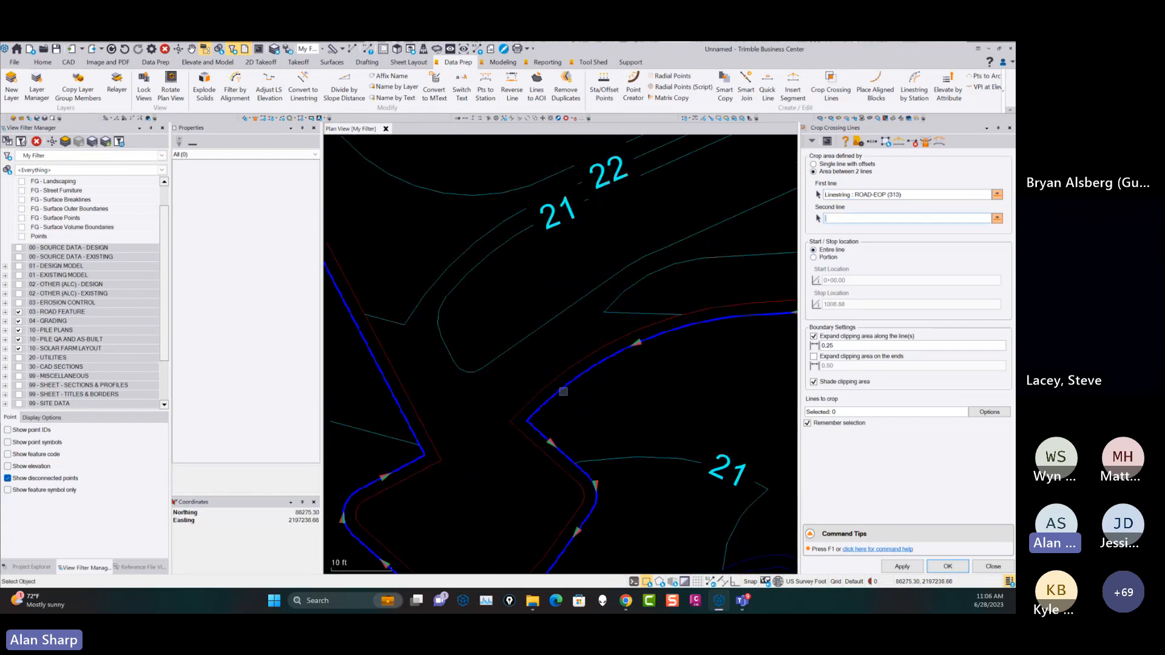
click(556, 383)
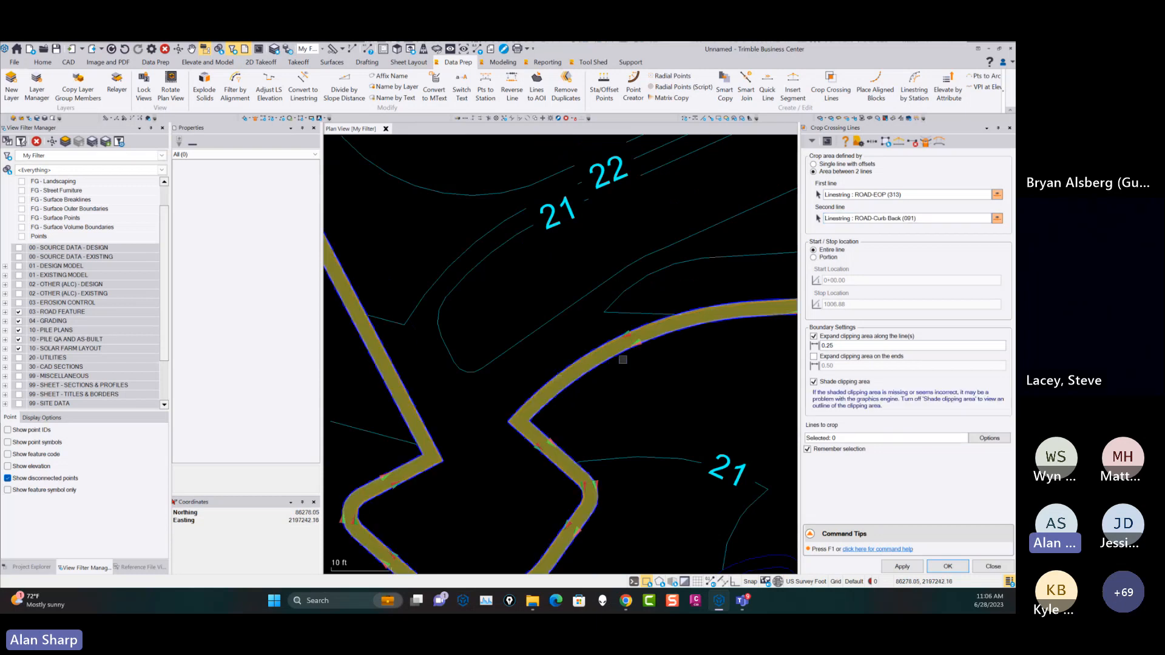
Inspect the shaded clipping area along the curb, checking how the two boundary lines meet at its start and end.
scroll(531, 442, down, 3)
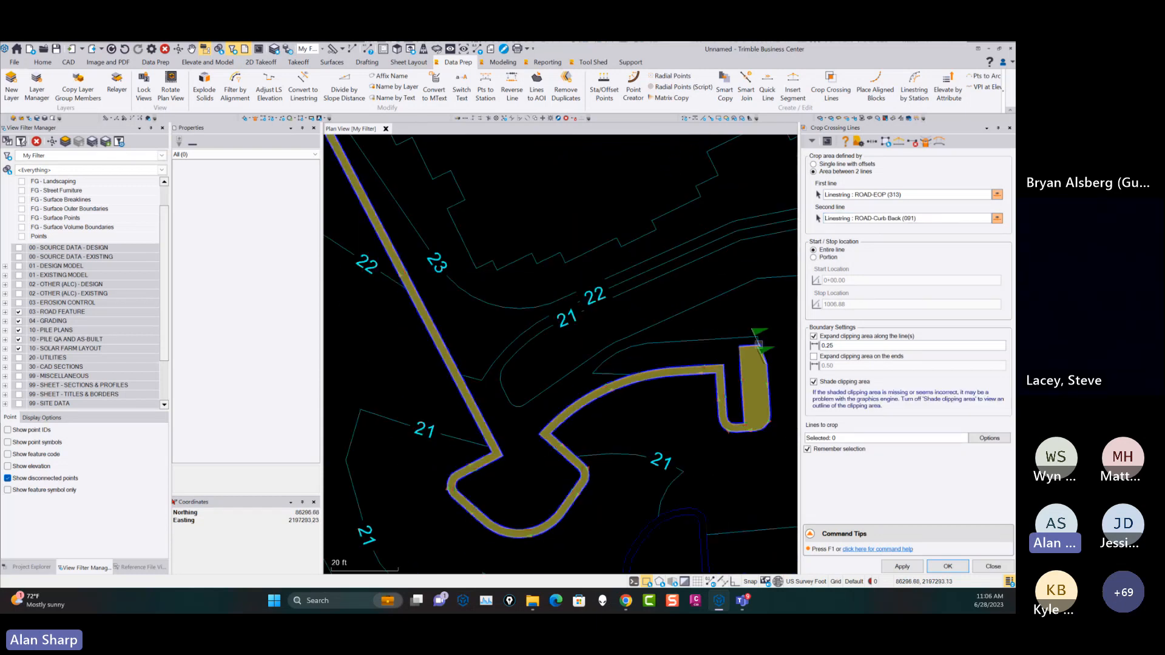
scroll(768, 350, up, 3)
scroll(769, 351, up, 2)
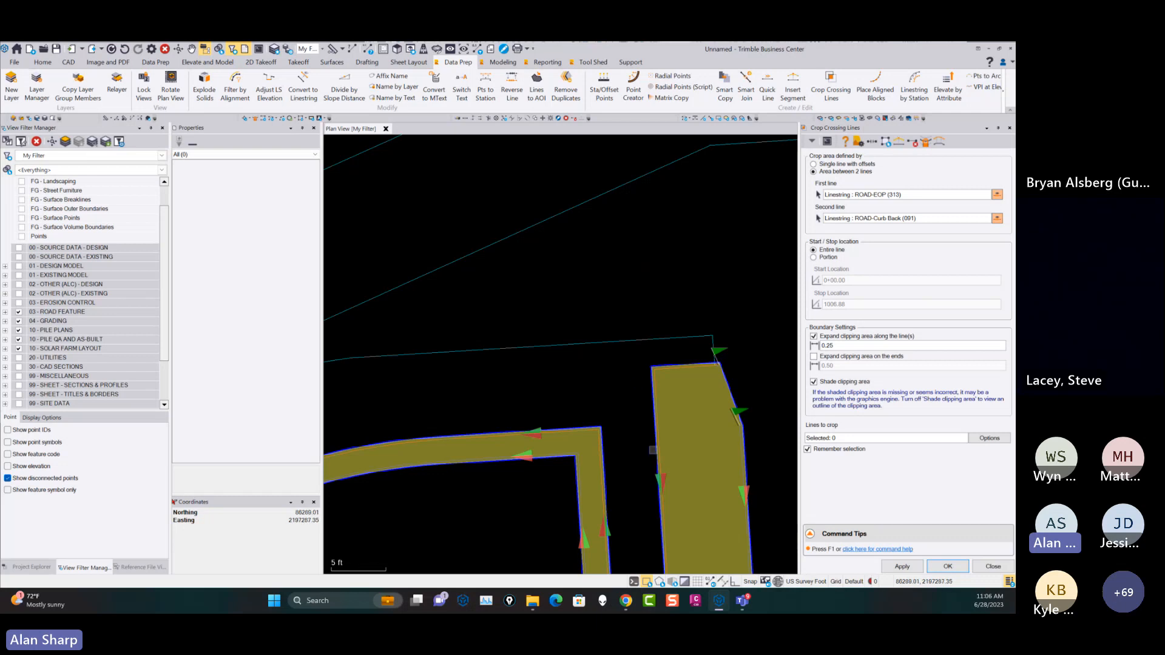
scroll(654, 450, down, 2)
scroll(655, 449, down, 2)
scroll(670, 439, down, 1)
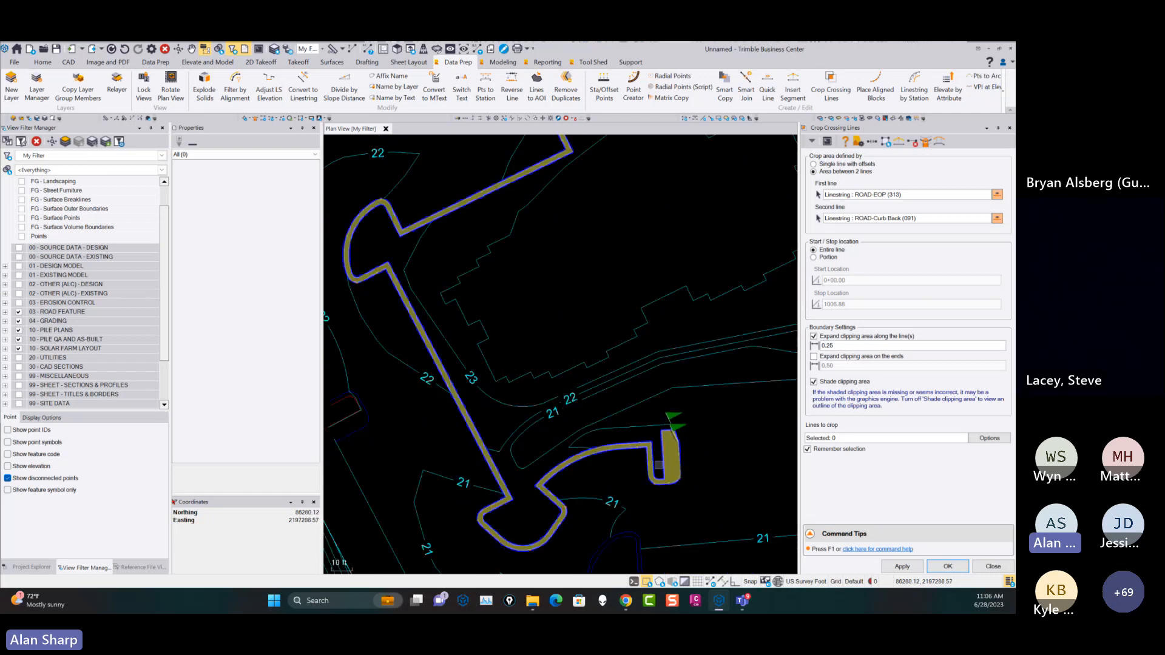
scroll(593, 436, down, 3)
scroll(612, 429, up, 5)
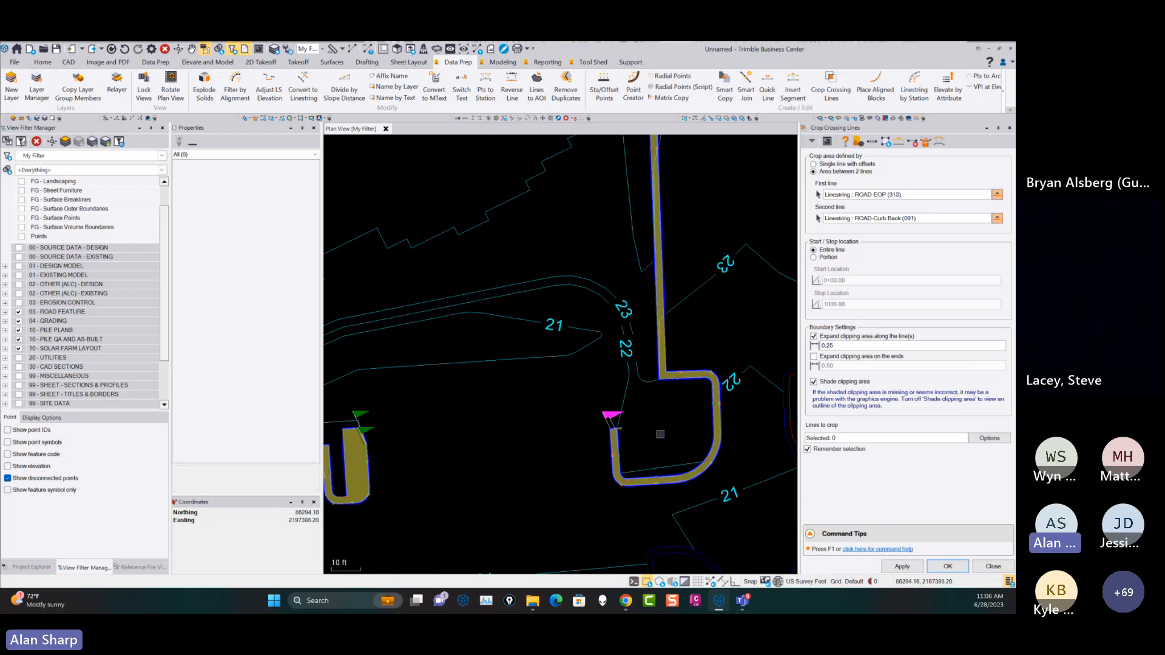
scroll(568, 428, up, 5)
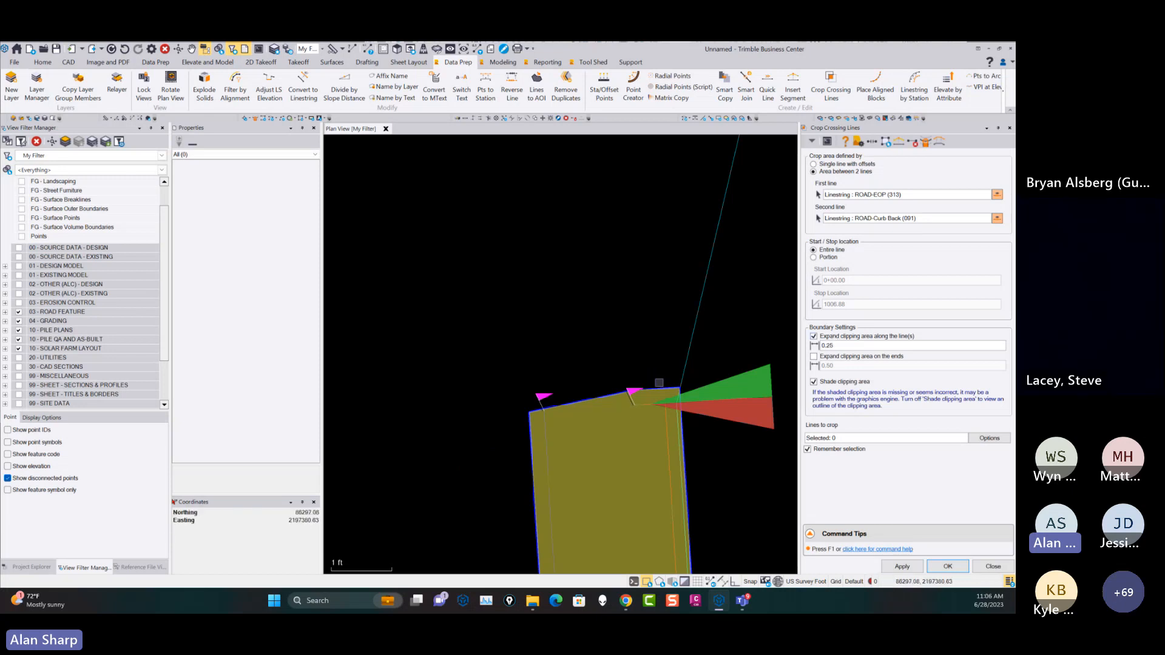
scroll(514, 447, up, 3)
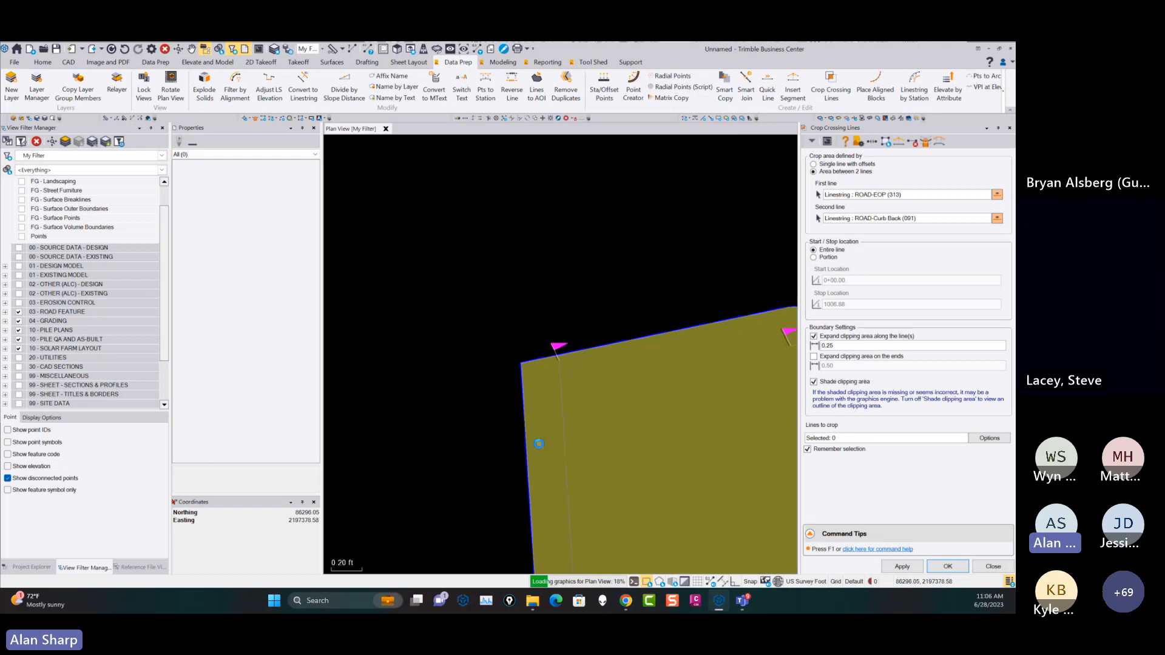
scroll(565, 429, down, 10)
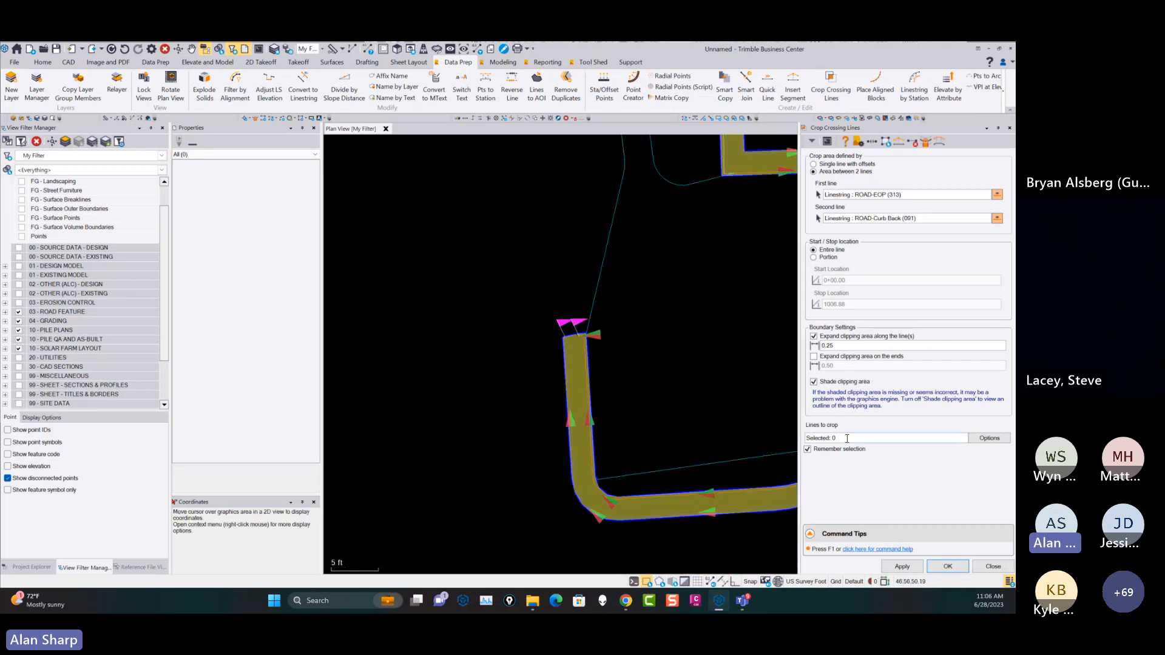
Select all lines on the GRADE-Contours layer as the lines to crop and apply the crop along the first curb.
click(981, 437)
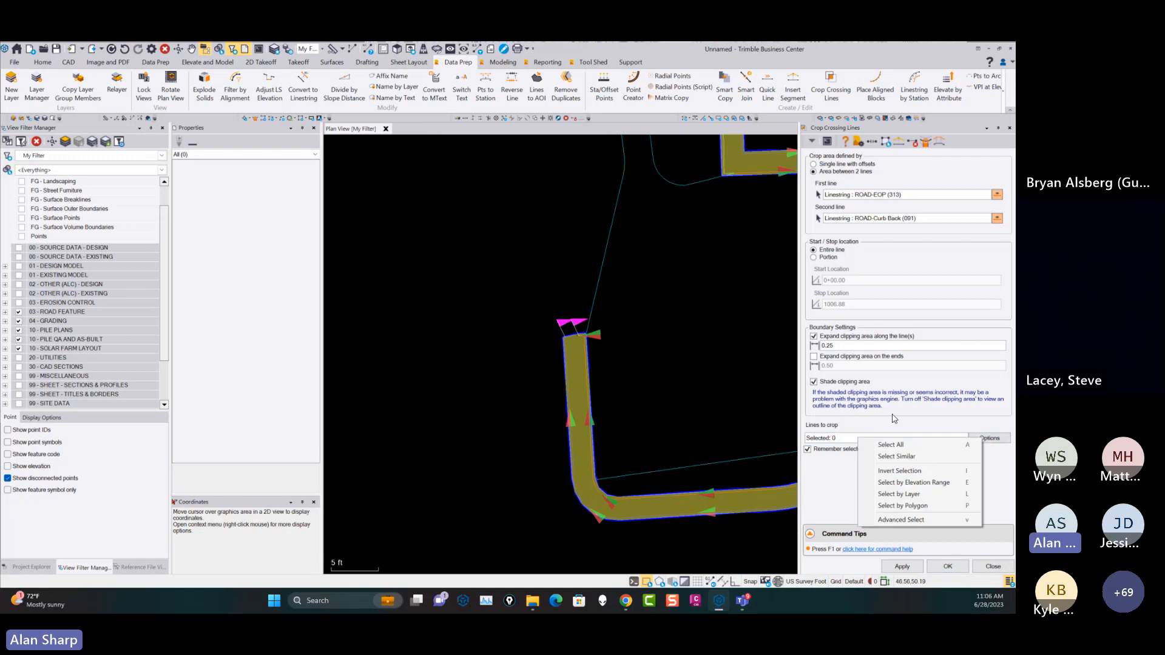
click(910, 496)
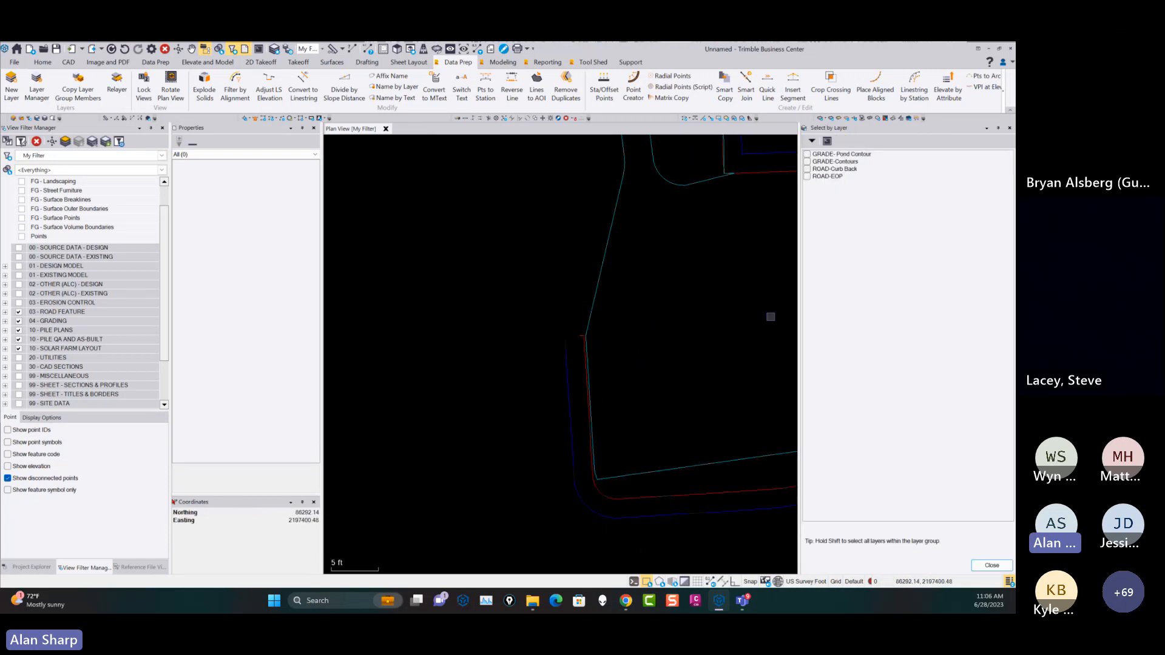
click(807, 161)
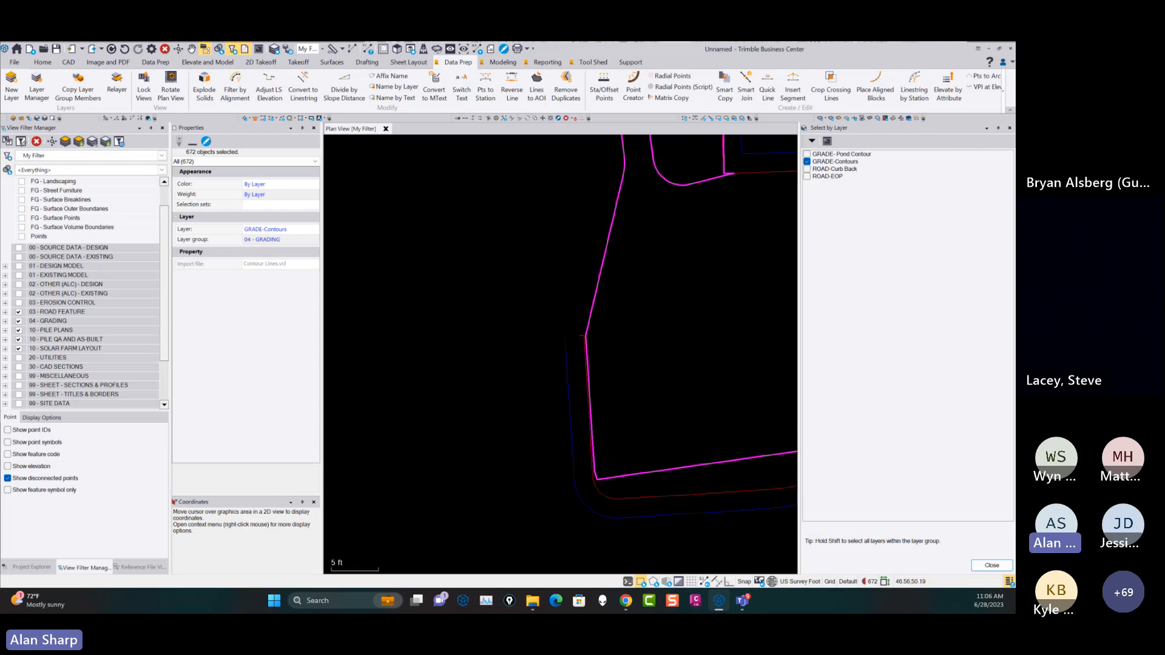
click(999, 562)
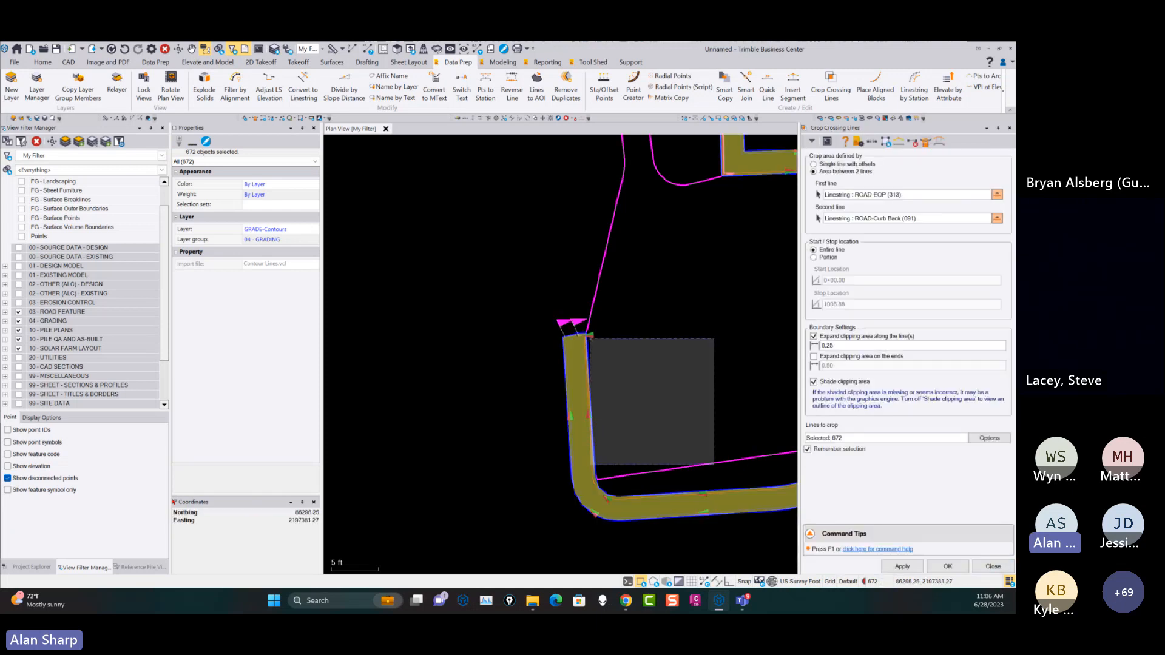
click(902, 567)
Check the clipped contours, then crop those crossing the neighbouring curb between its edge-of-pavement and curb-back lines.
scroll(645, 367, down, 1)
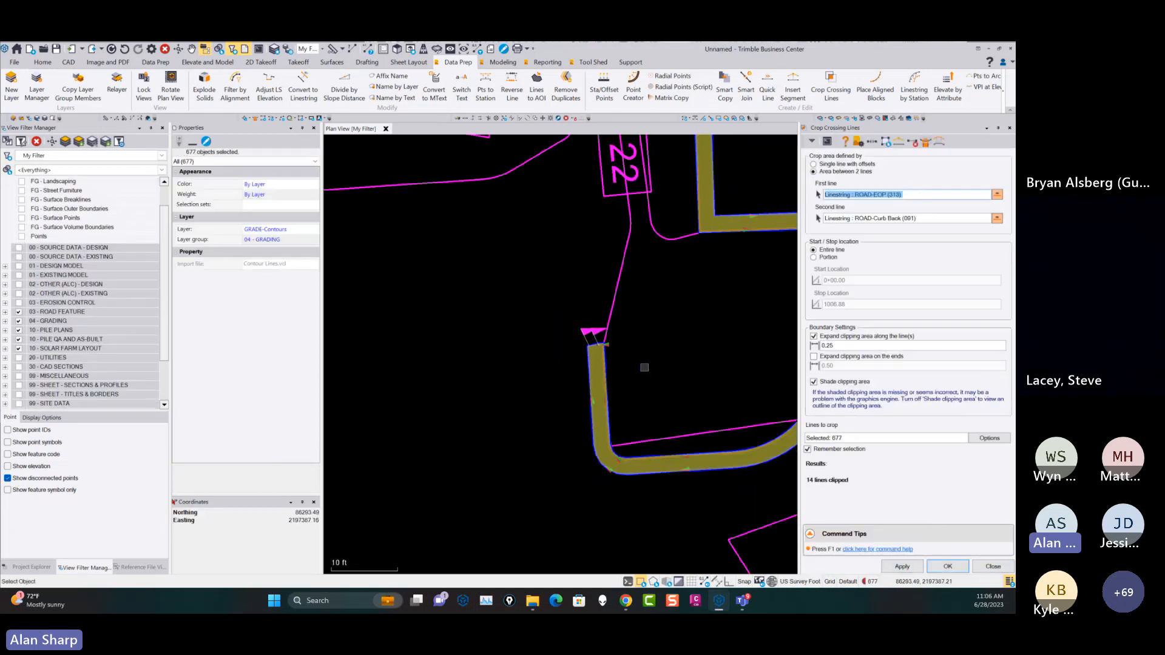
scroll(628, 360, up, 2)
scroll(627, 359, down, 7)
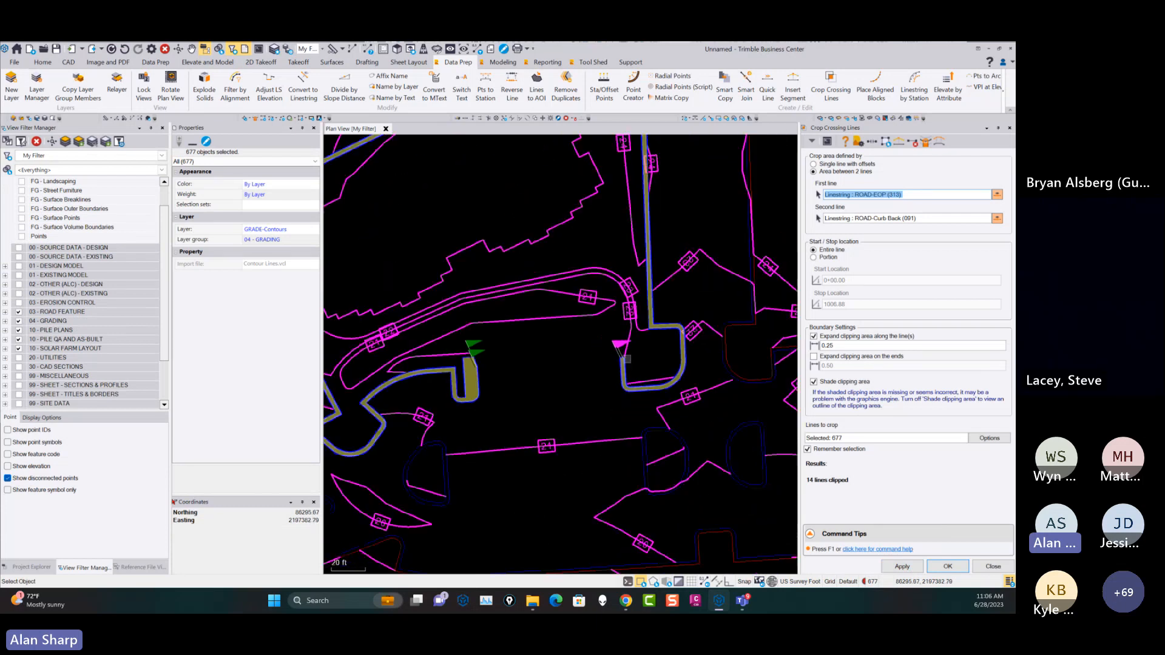
scroll(715, 361, up, 6)
scroll(710, 361, up, 1)
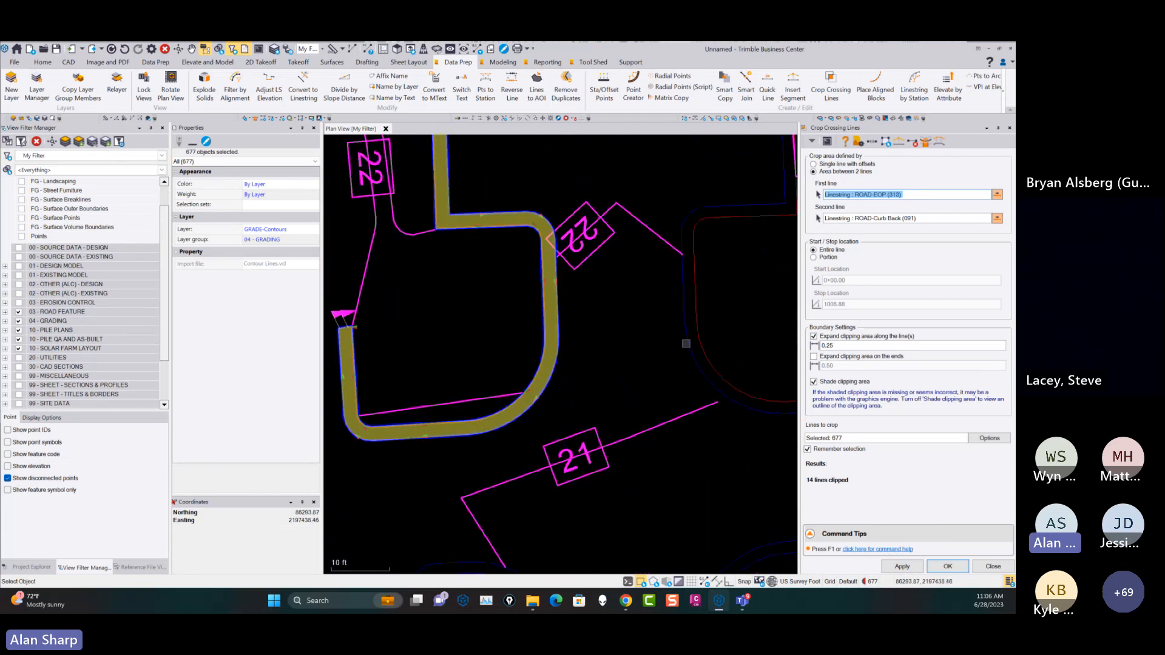
click(686, 343)
click(699, 334)
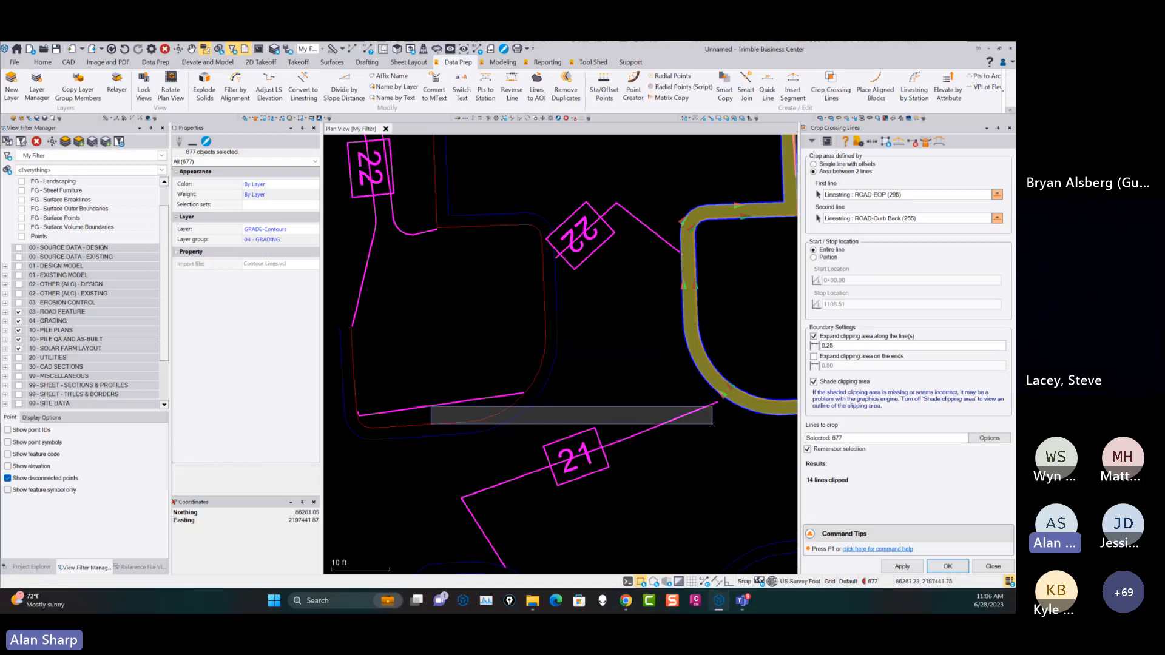
click(903, 566)
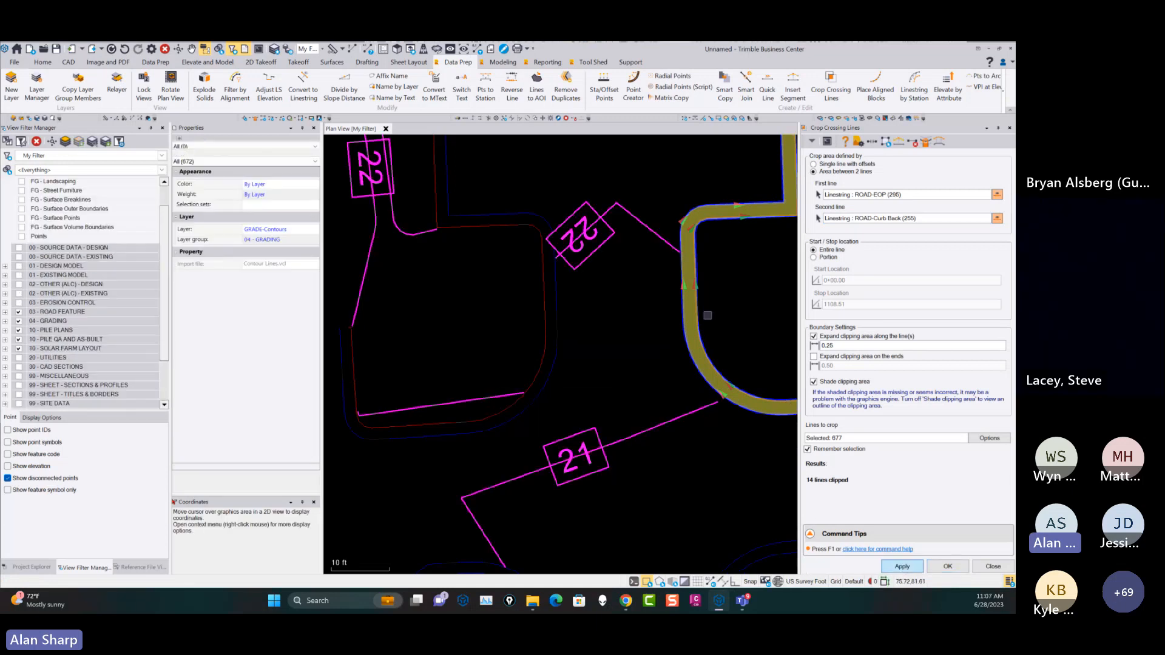
Crop the contours between the edge-of-pavement and curb-back lines of the curb beside the closely spaced 17, 18 and 19 contours.
scroll(708, 318, down, 3)
middle_drag(714, 328, 537, 293)
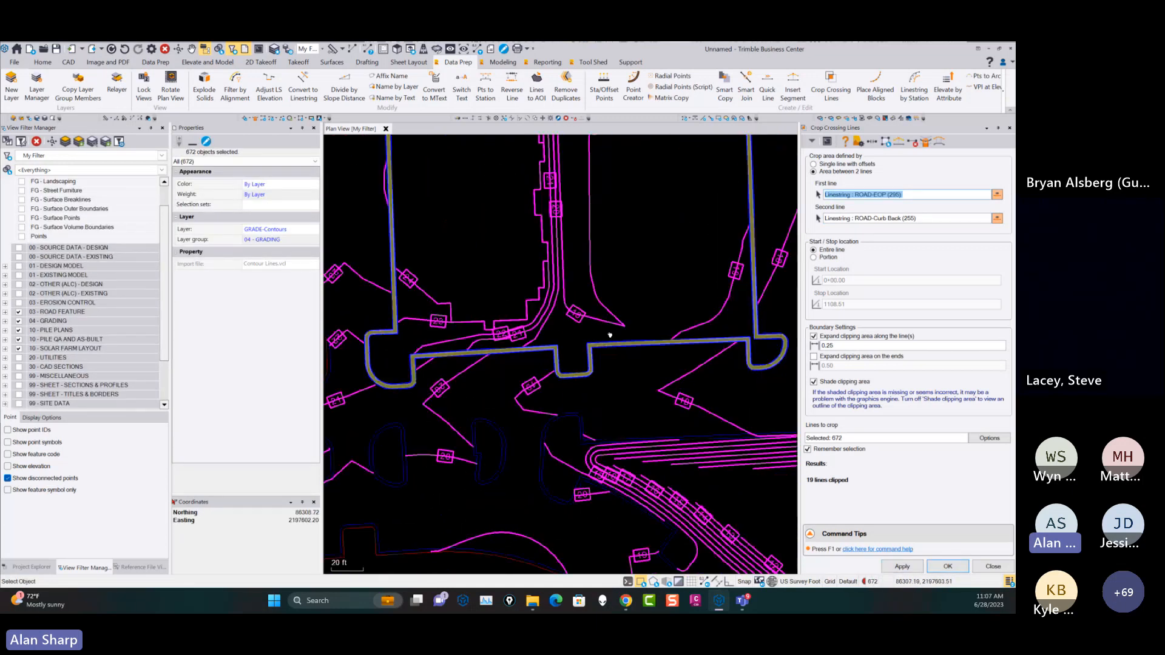
middle_drag(686, 396, 664, 268)
scroll(567, 317, up, 5)
click(534, 259)
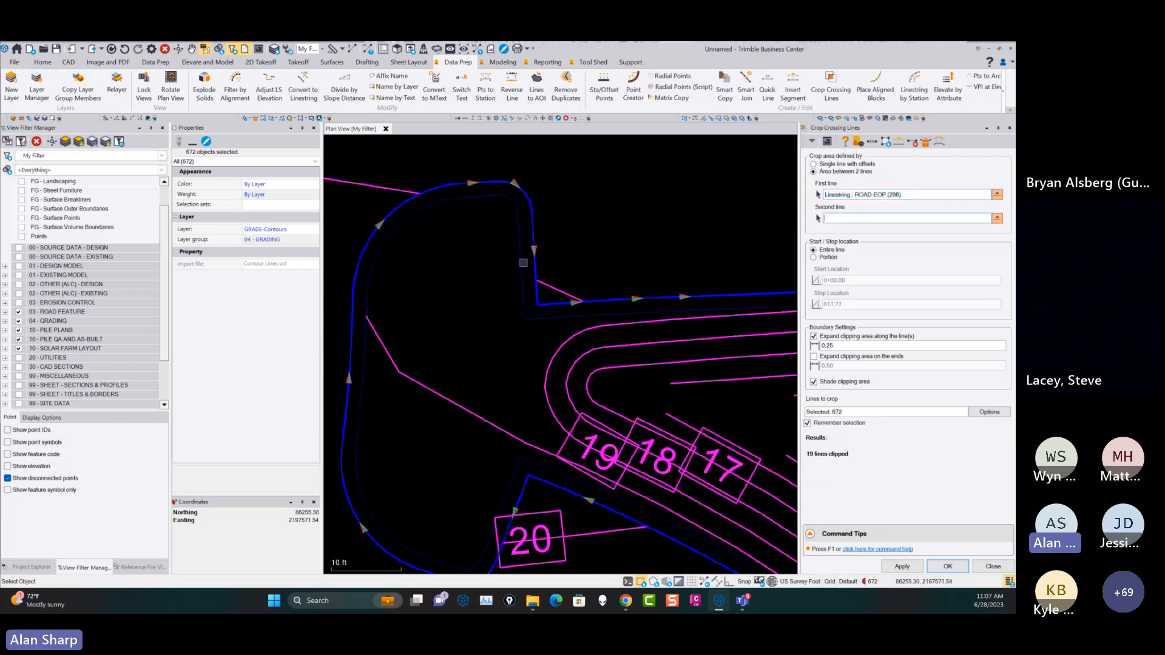
click(522, 262)
click(902, 566)
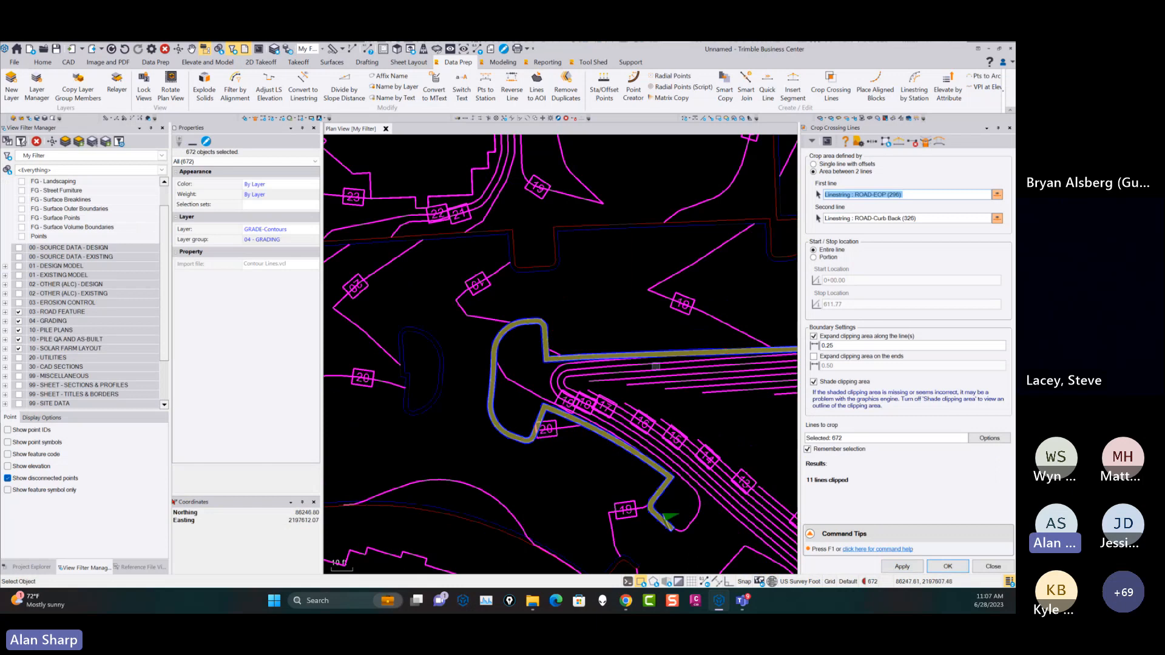
Crop the contours between the curb-back and edge-of-pavement lines of the long curb with a square notch below the parking islands.
scroll(679, 377, down, 2)
scroll(679, 377, down, 1)
middle_drag(680, 488, 648, 367)
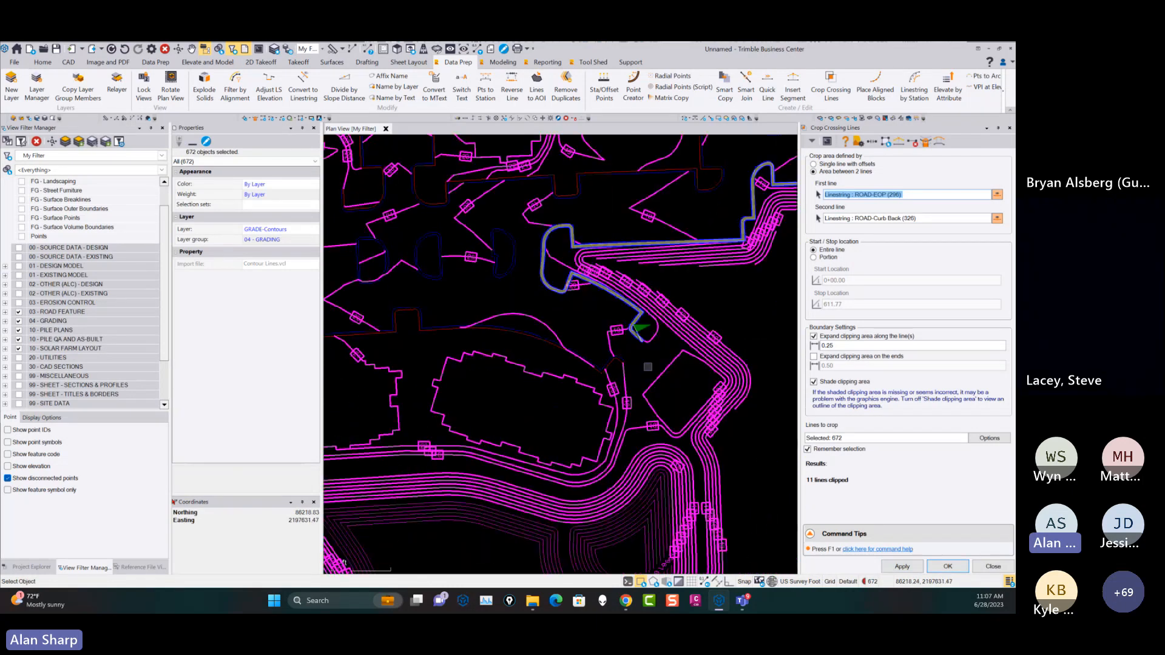
scroll(647, 366, up, 4)
click(662, 329)
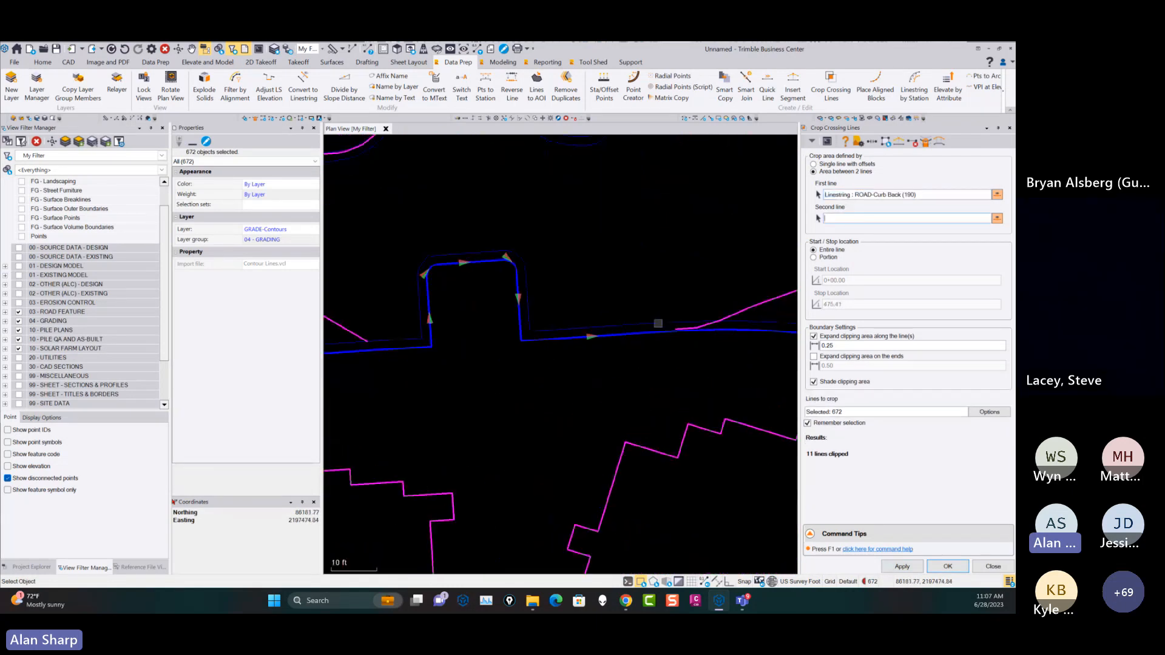
click(657, 323)
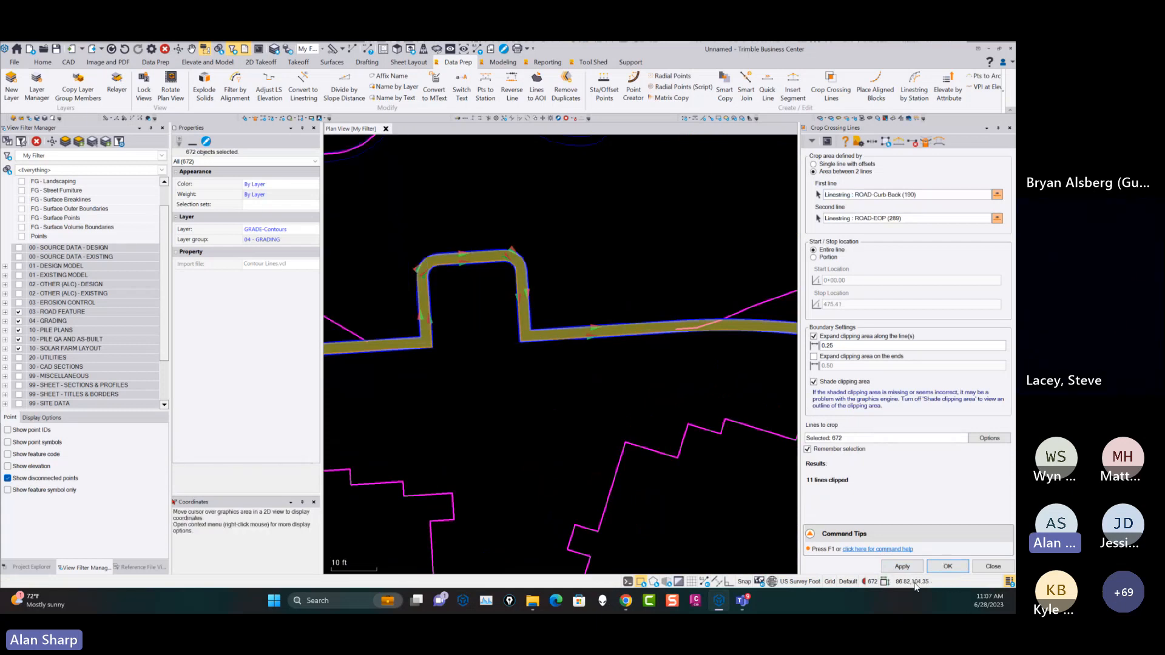
click(903, 567)
scroll(570, 344, down, 2)
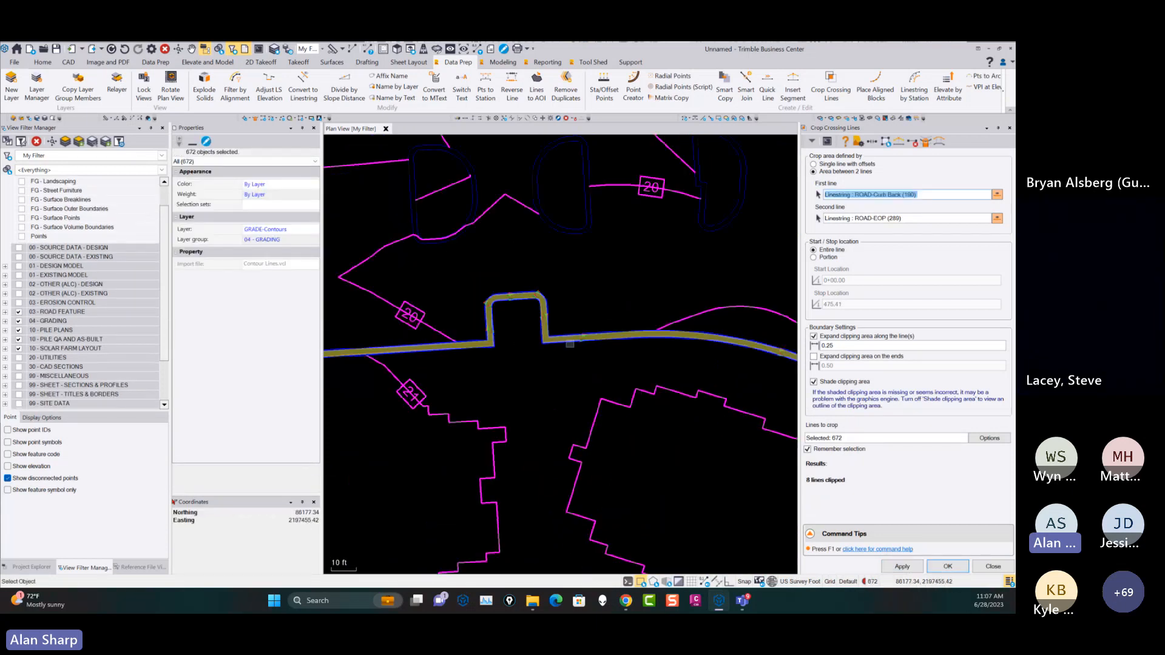
scroll(570, 344, down, 3)
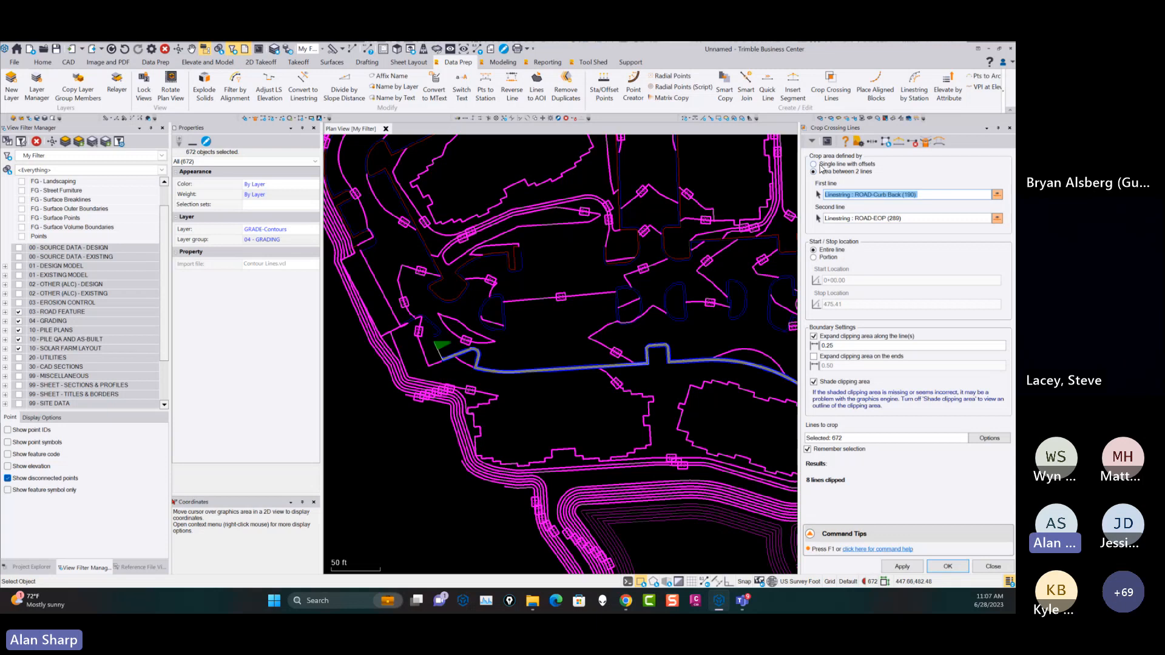
Define the crop area as a single line with offsets along the same curb-back line, and mirror the offsets to 0.10 and -2.10.
click(814, 164)
click(813, 296)
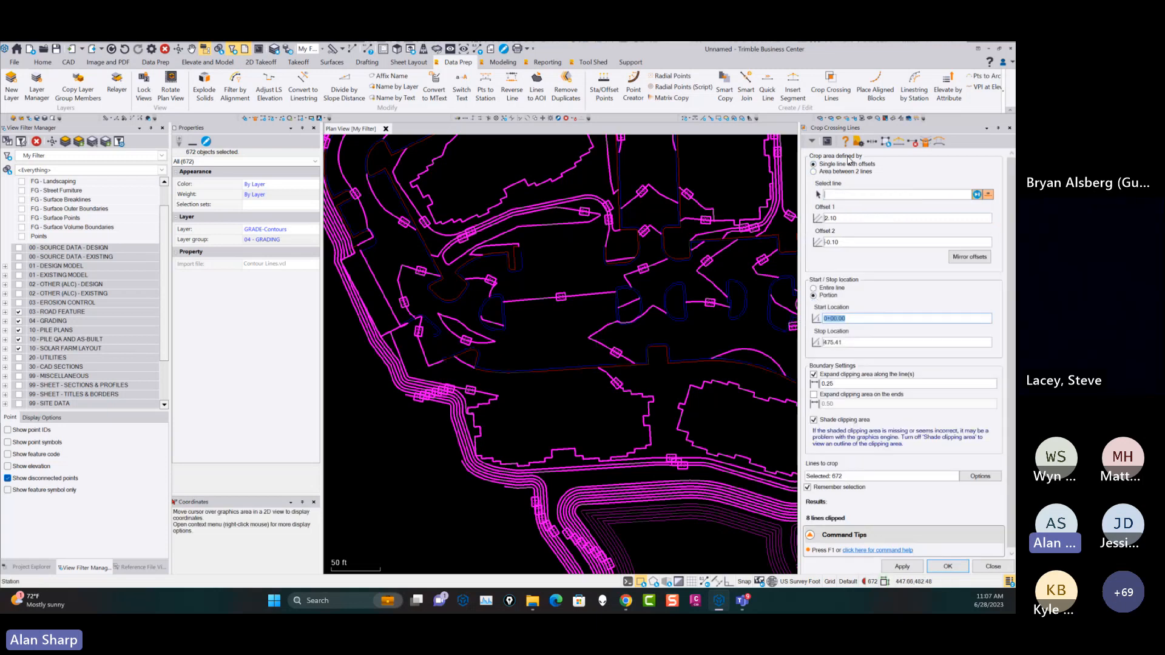
click(841, 193)
scroll(512, 380, up, 5)
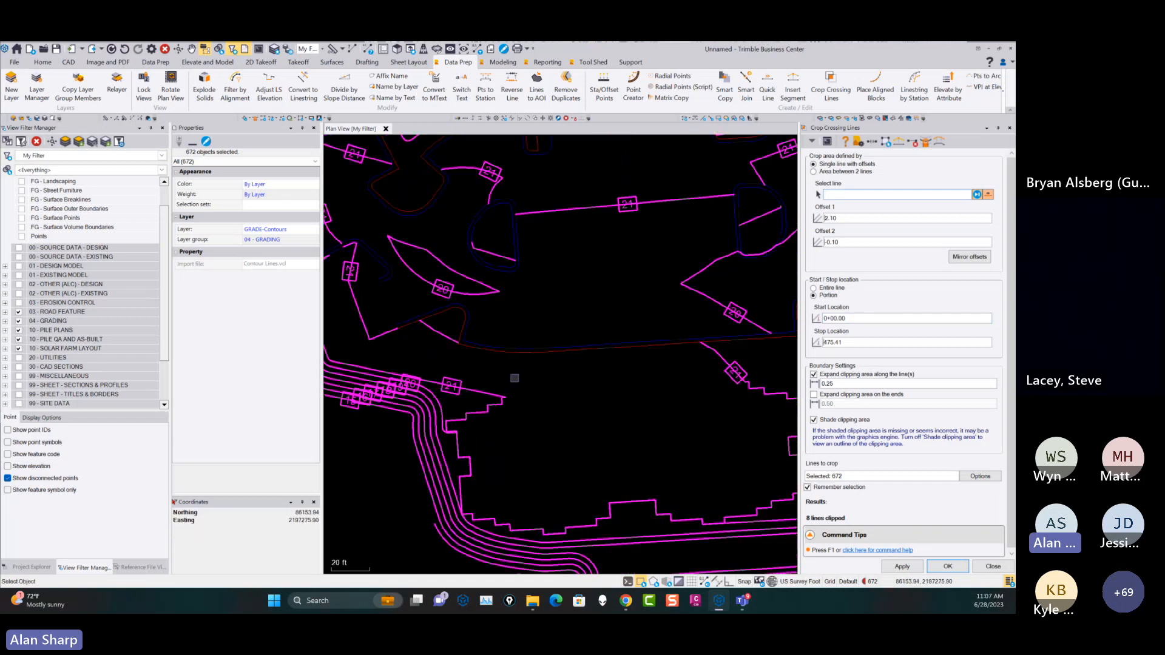
click(548, 333)
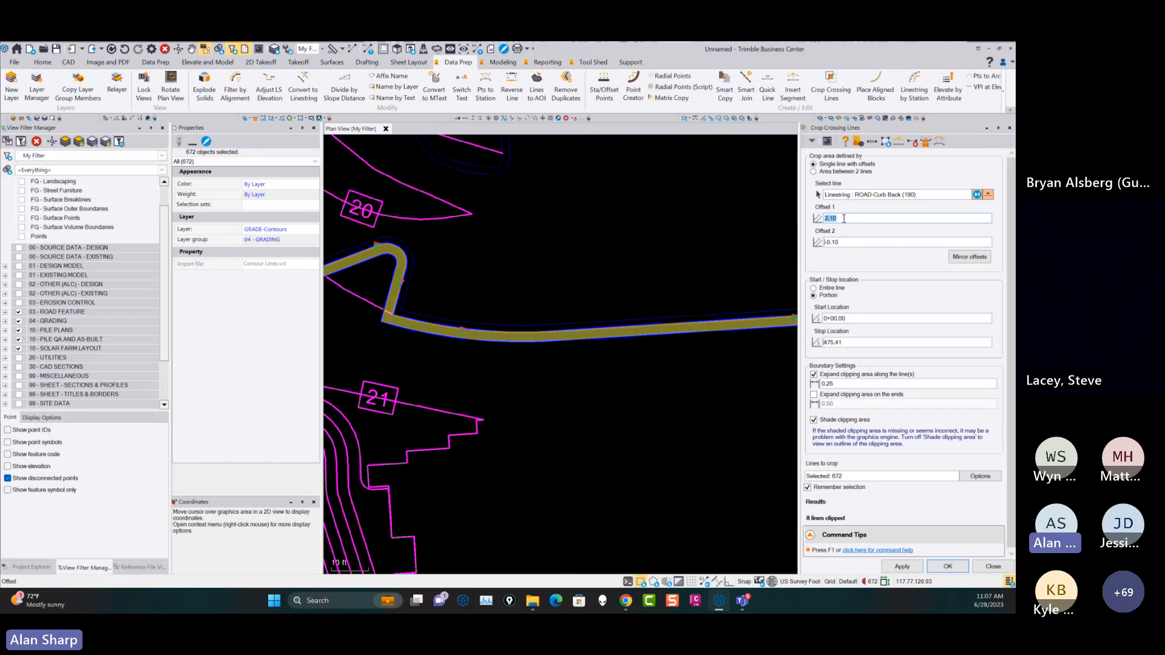
click(970, 257)
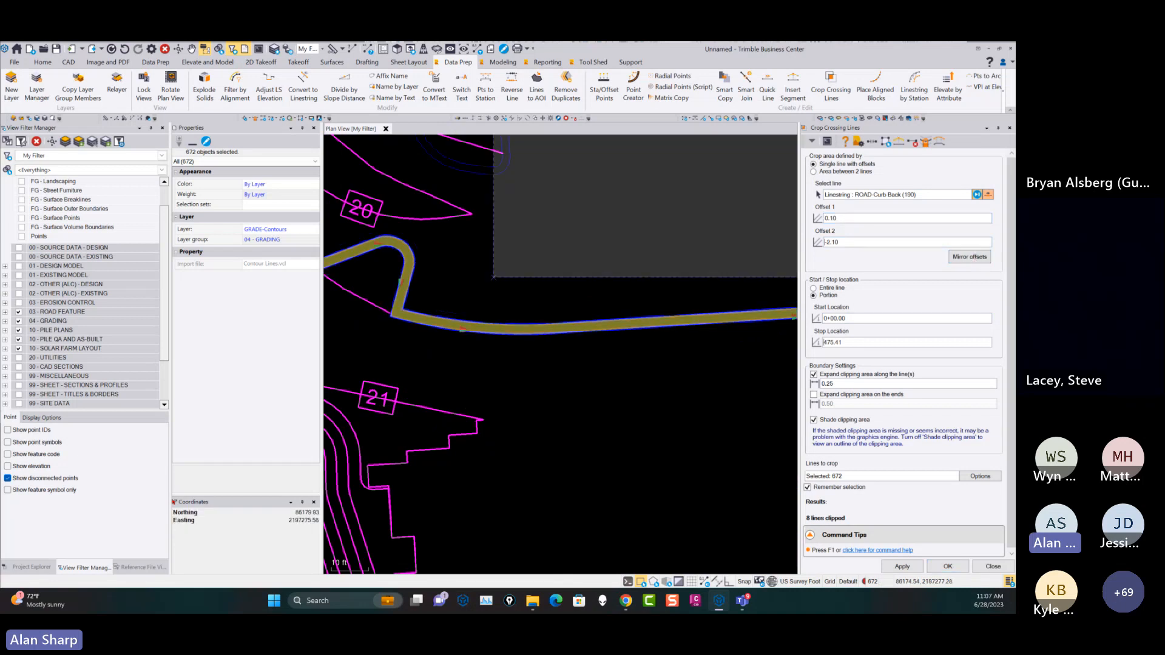
Limit the crop area to the portion from station 117.61 to 153.07, and close Crop Crossing Lines without applying it.
click(867, 318)
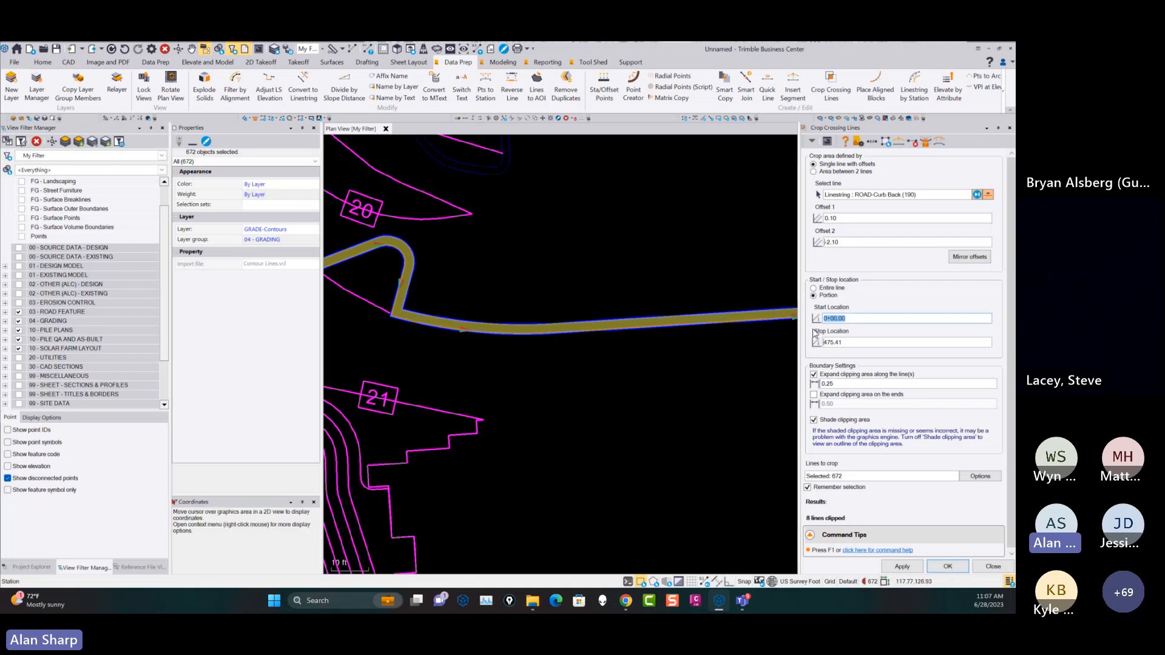
click(625, 357)
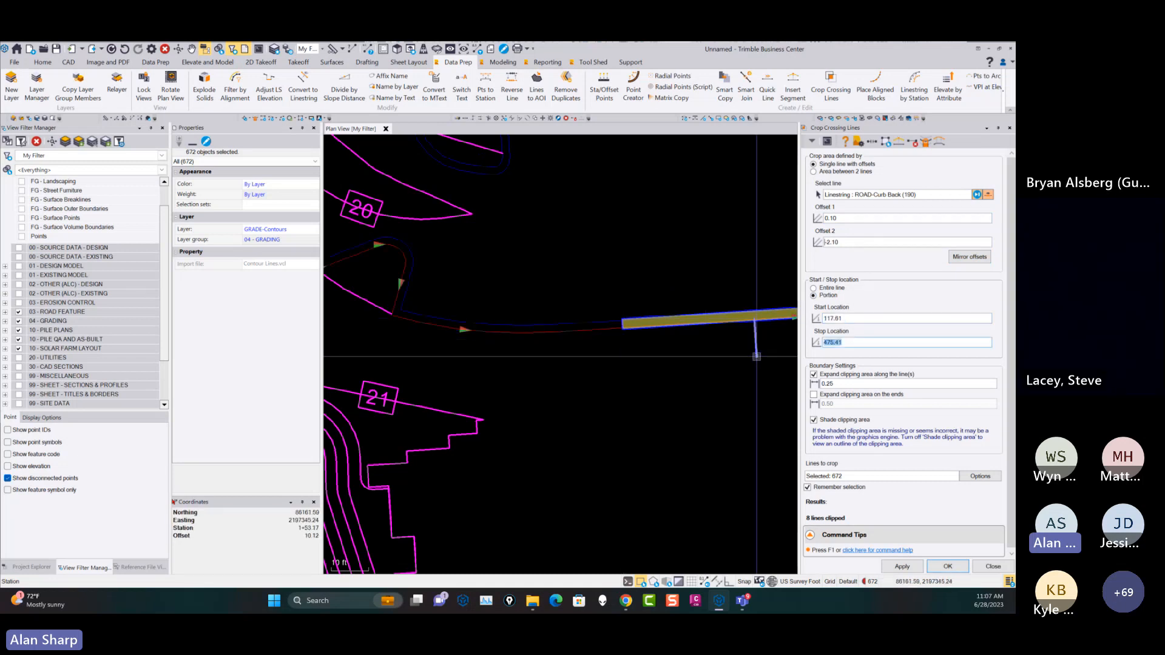
click(756, 356)
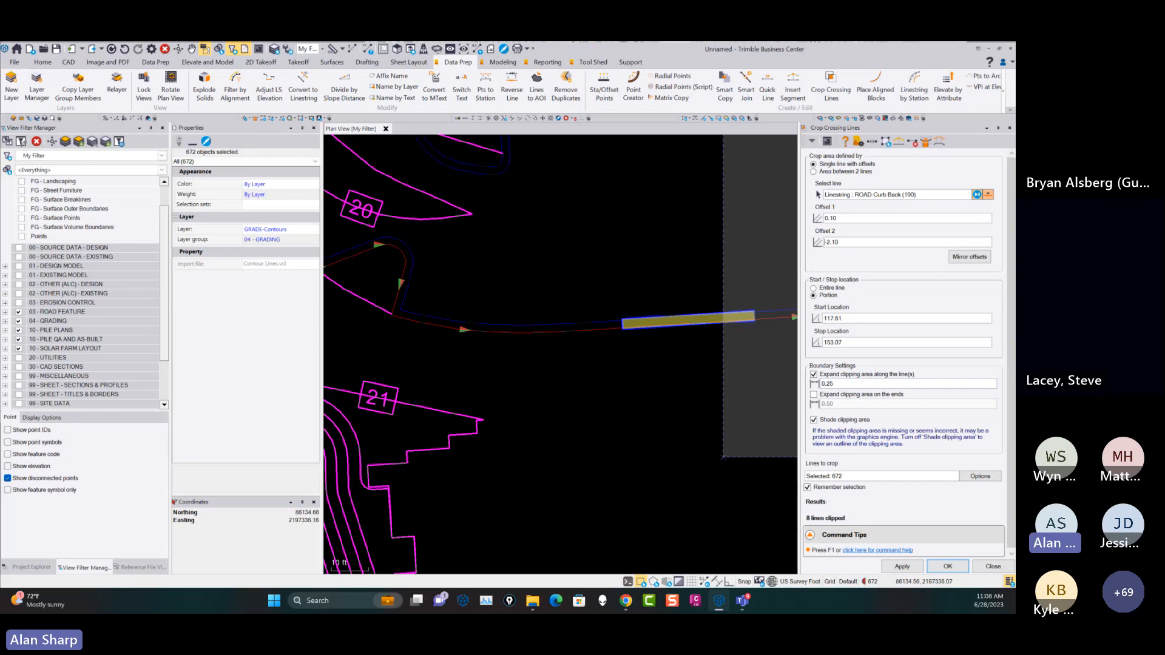
click(998, 568)
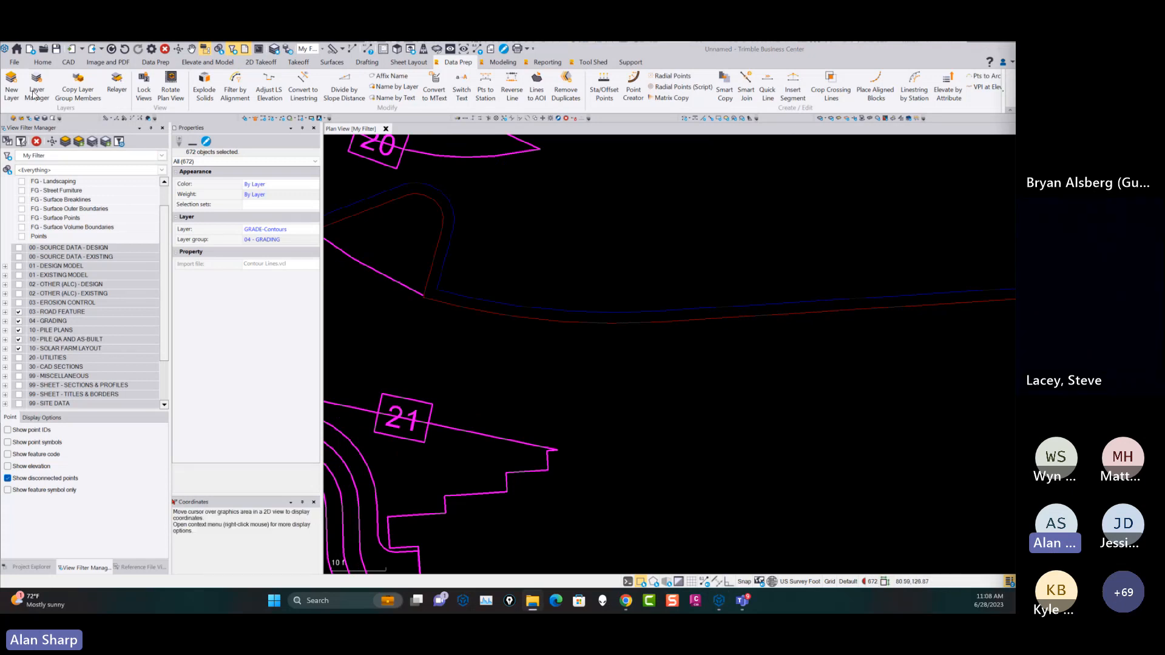
Start a new project from the RPS - Piling Template (USFT) template and import the TNCO Parking Lot Linework file.
click(18, 67)
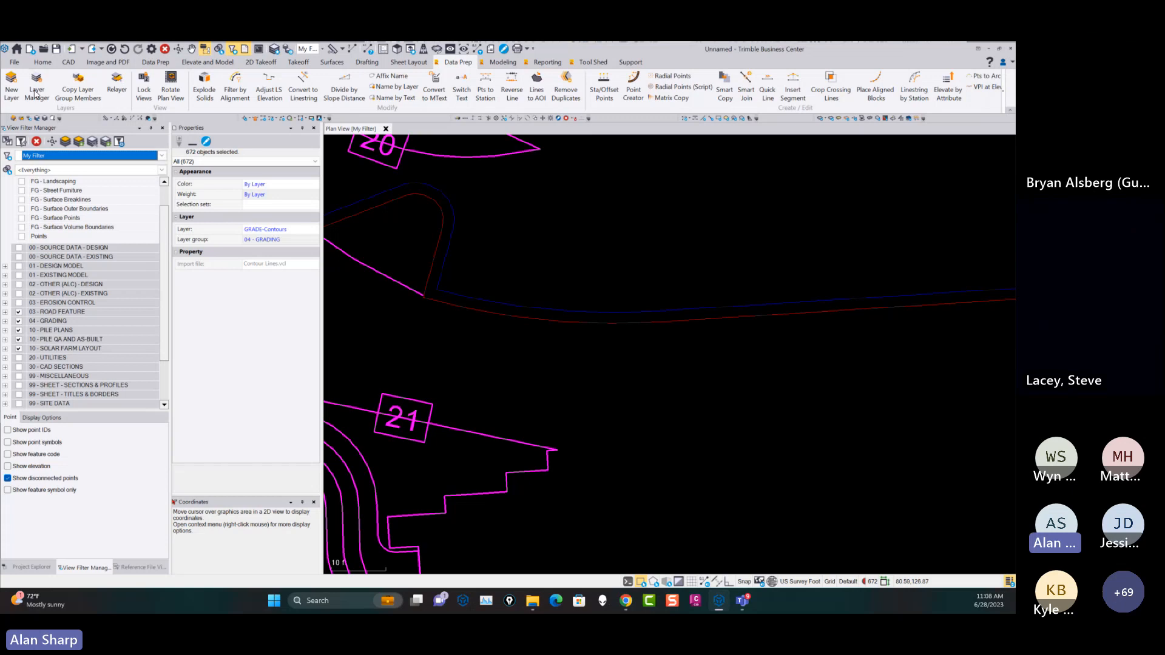
click(14, 61)
click(23, 78)
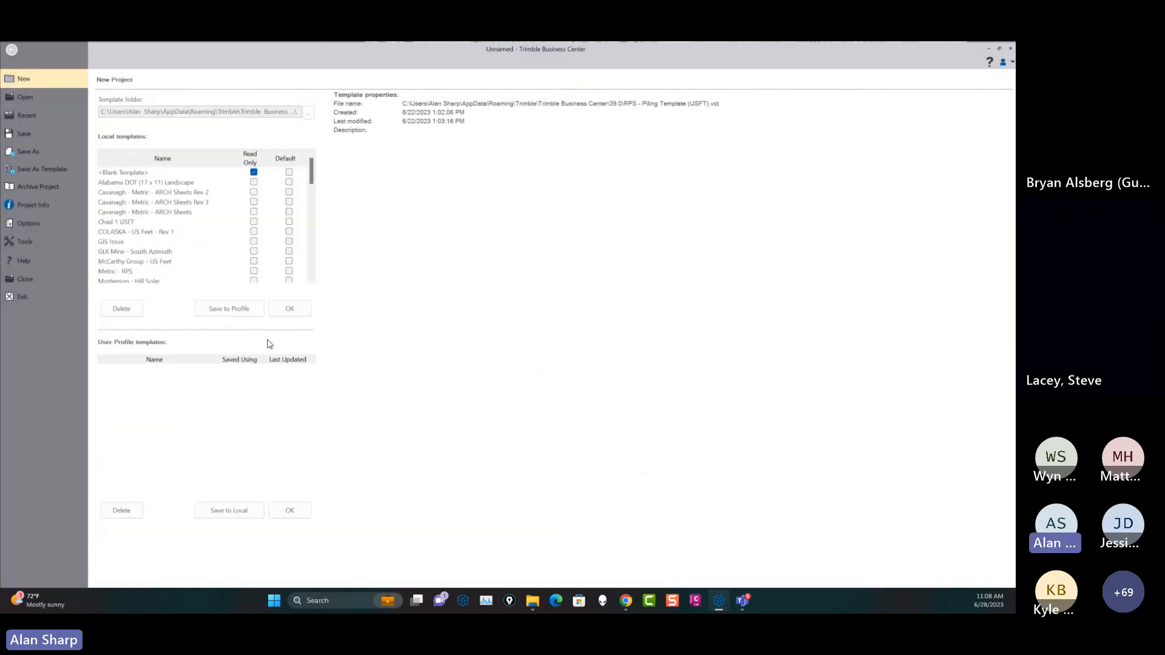
click(289, 309)
click(558, 334)
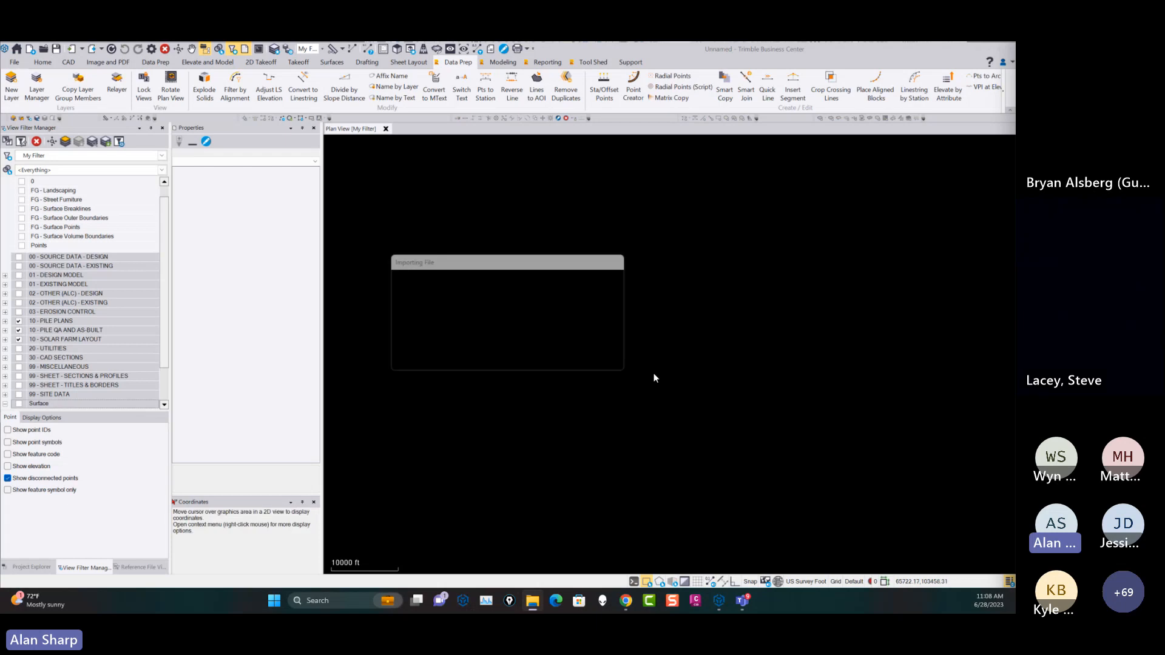
scroll(682, 373, down, 2)
middle_drag(718, 372, 699, 326)
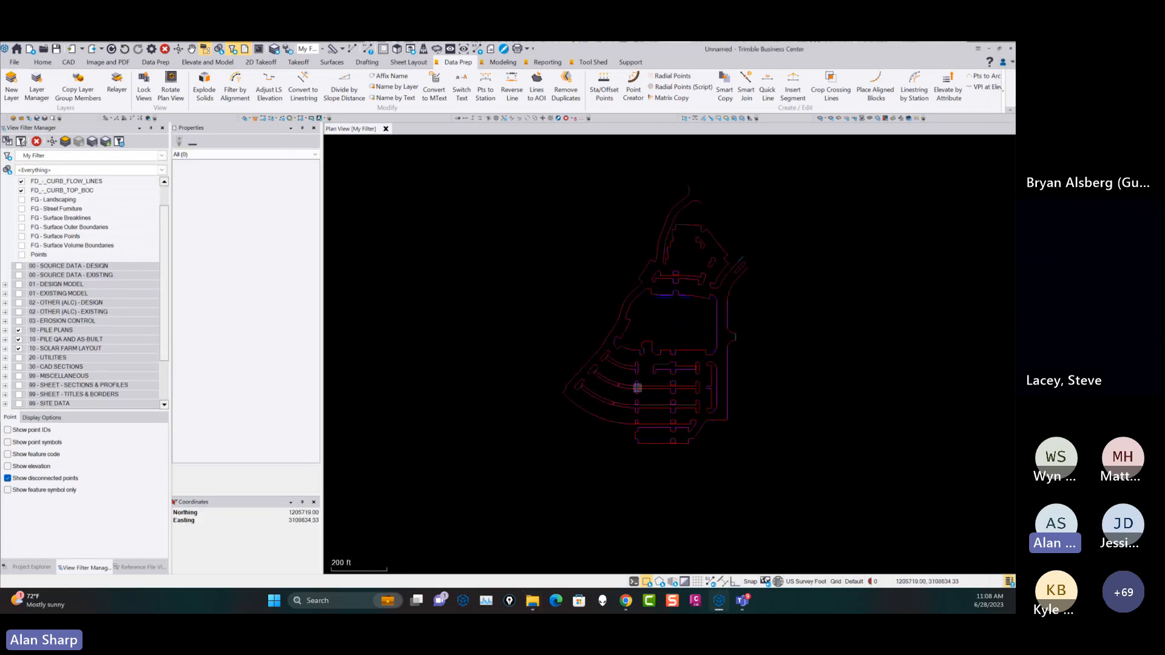
Select the red curb flow line around the large central block and hide the FD_-_CURB_TOP_BOC layer, keeping FD_-_CURB_FLOW_LINES displayed.
scroll(625, 352, up, 4)
scroll(625, 340, up, 5)
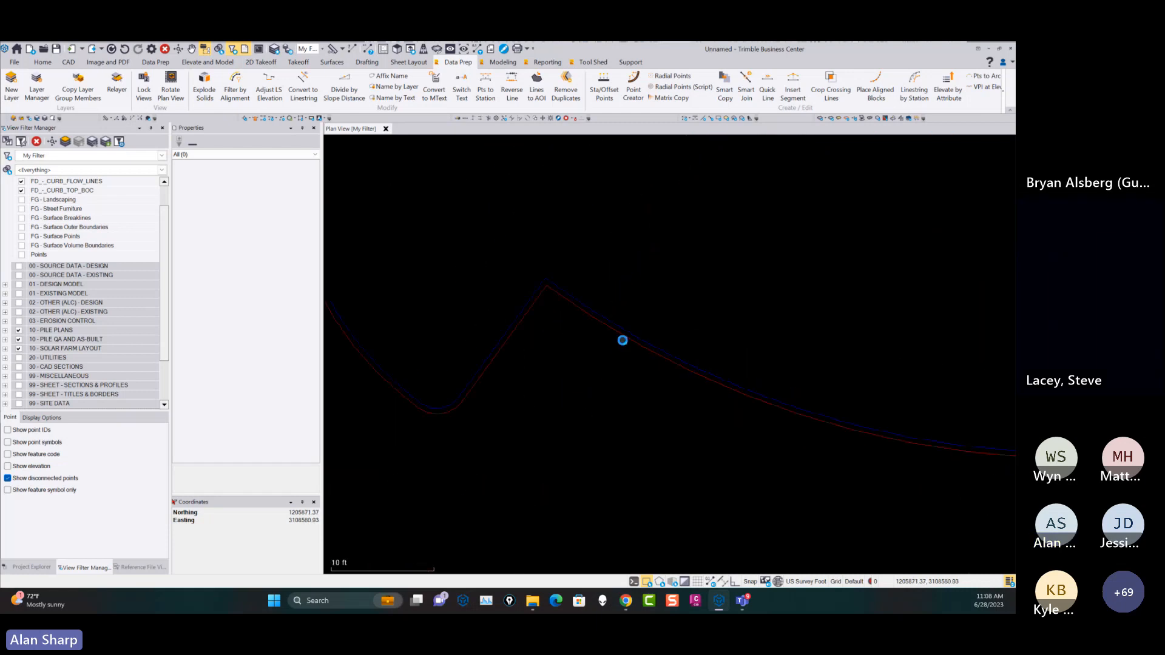
click(622, 341)
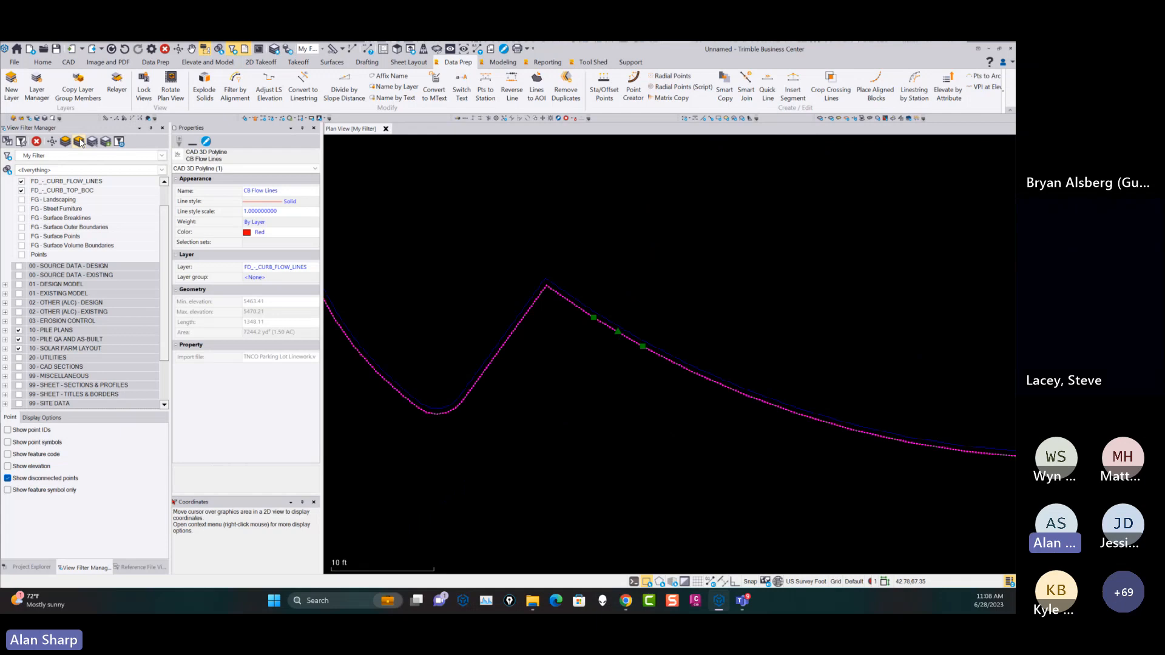
scroll(750, 295, down, 10)
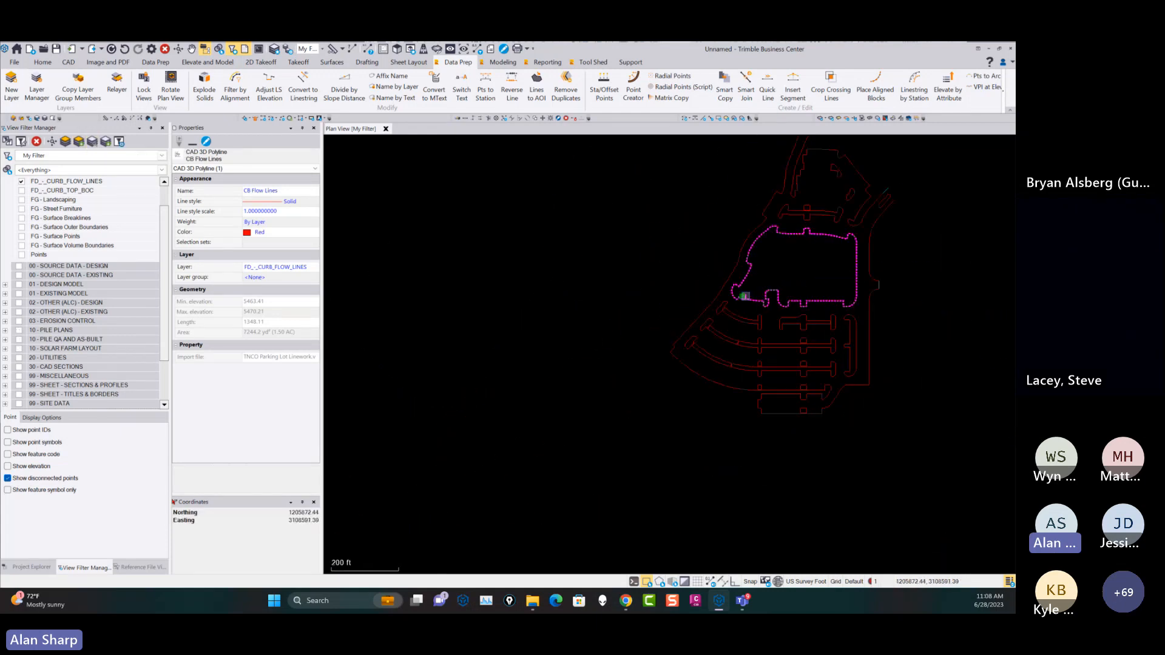
scroll(744, 296, down, 3)
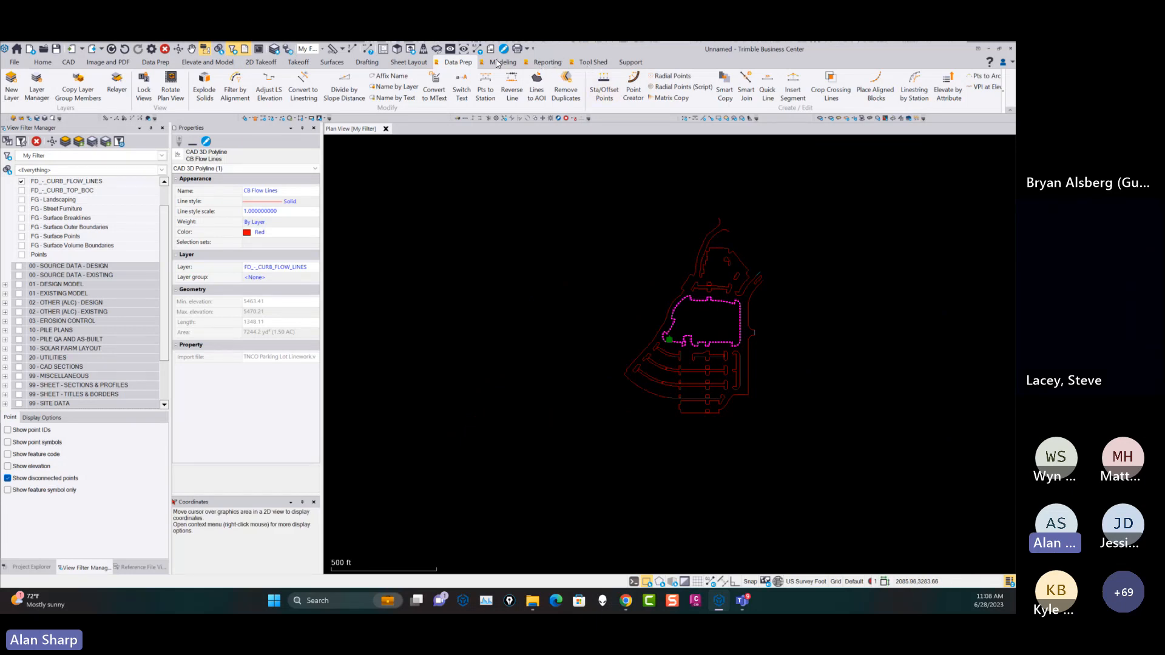
Run Optimize Linestrings on all curb flow lines, optimizing horizontally and vertically and creating cyan linestrings with the {L}-LS layer name template.
click(501, 62)
click(499, 85)
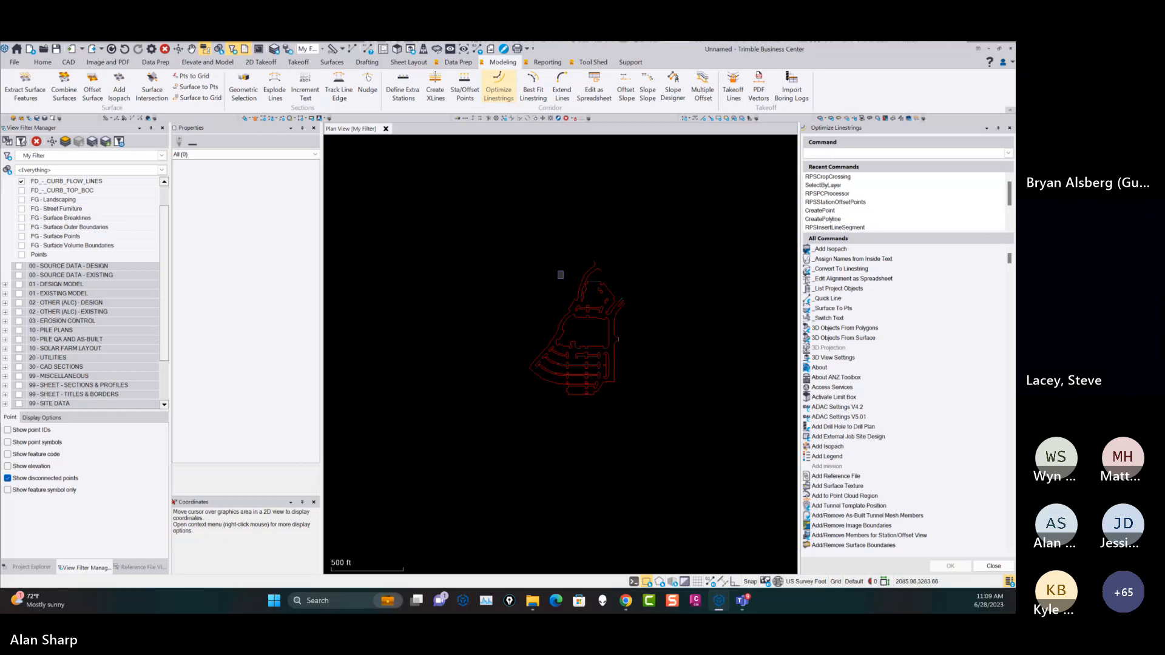
click(1006, 564)
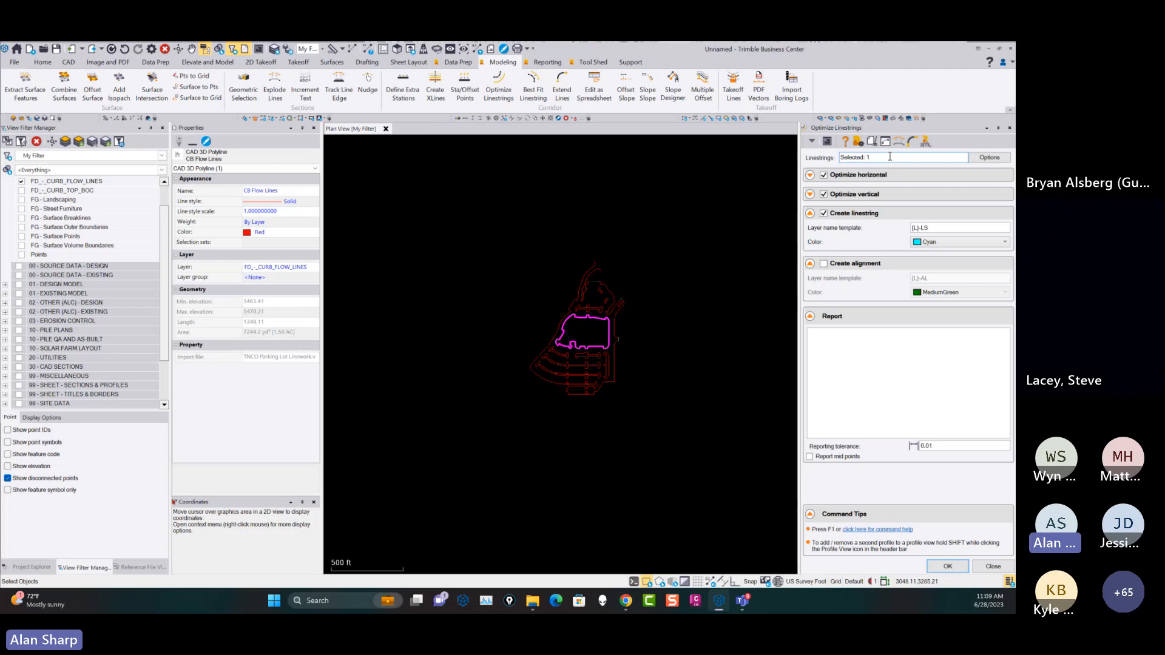
drag(683, 427, 417, 222)
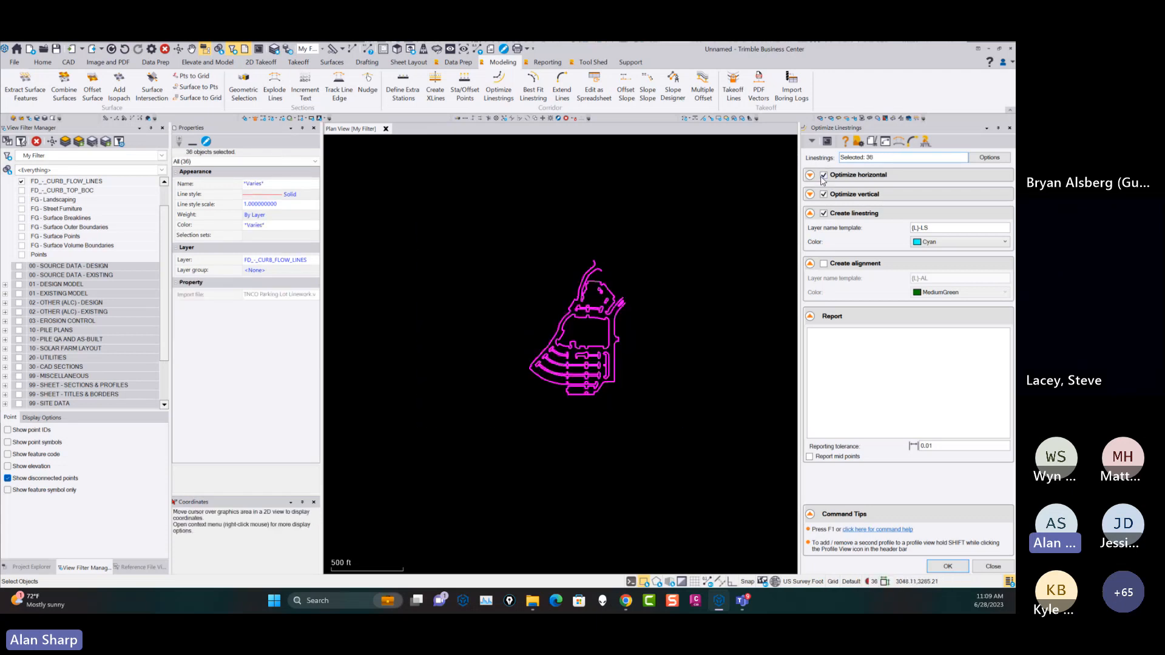
click(810, 175)
click(810, 175)
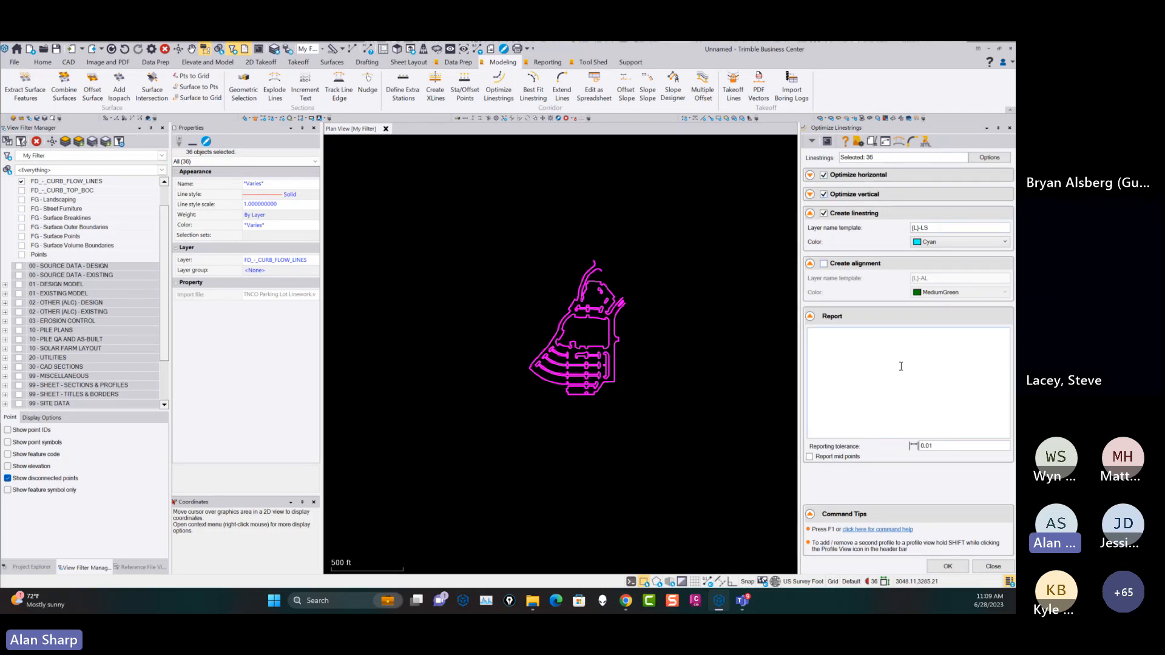
click(948, 566)
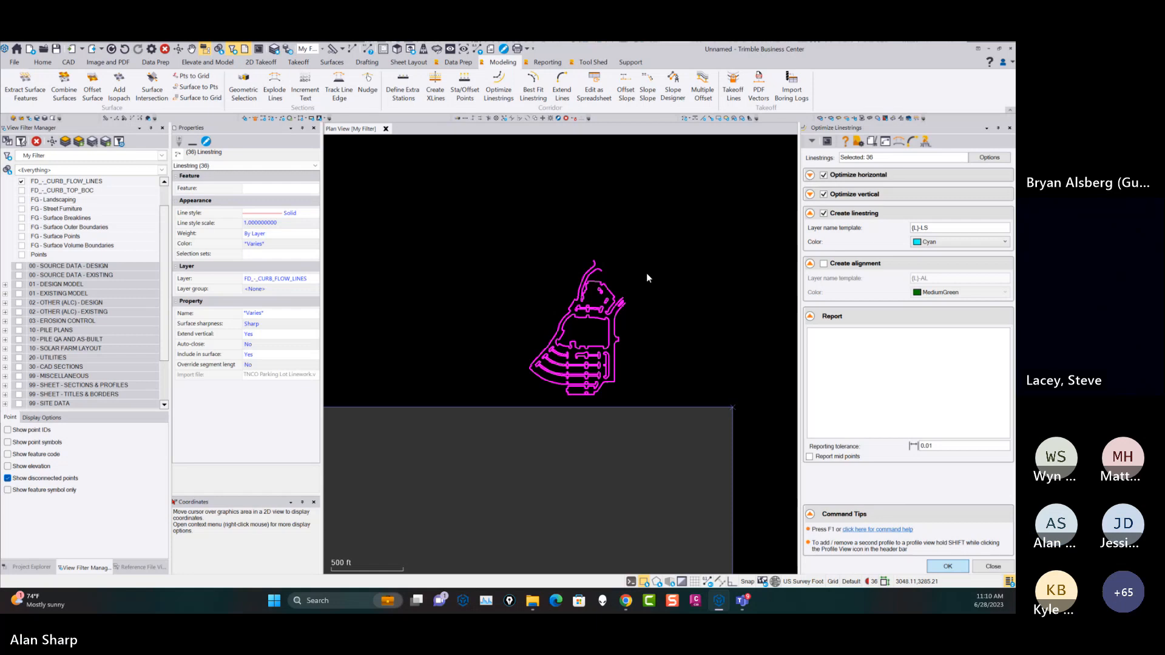
Launch another Trimble Business Center (64-bit) session.
mouse_move(720, 606)
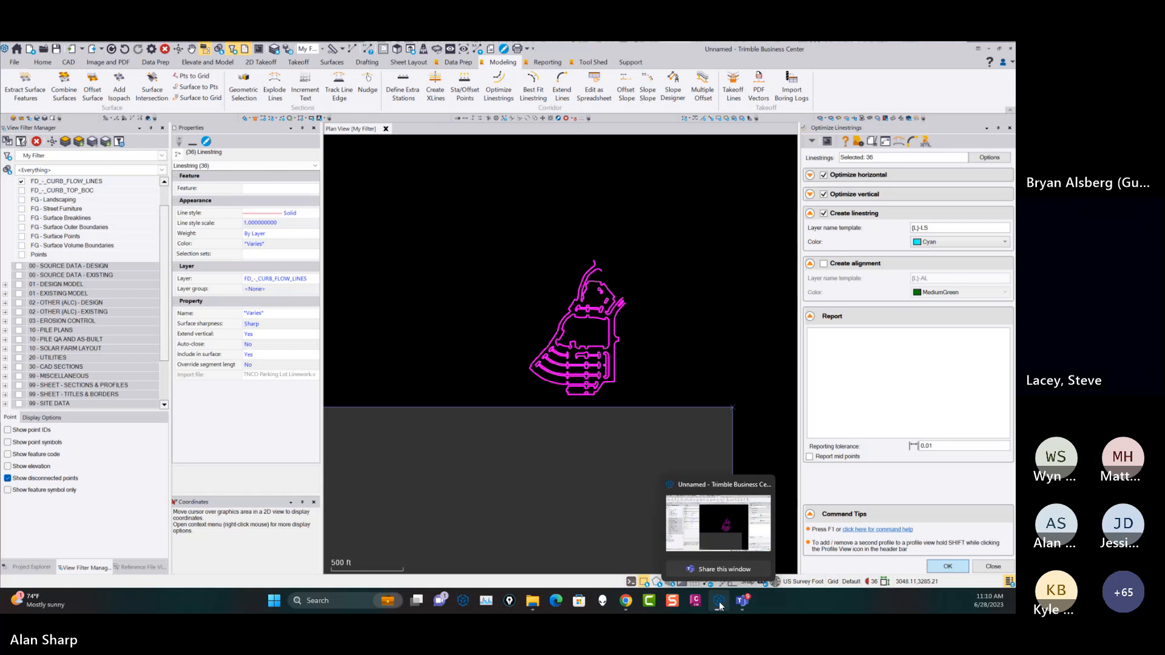
right_click(719, 603)
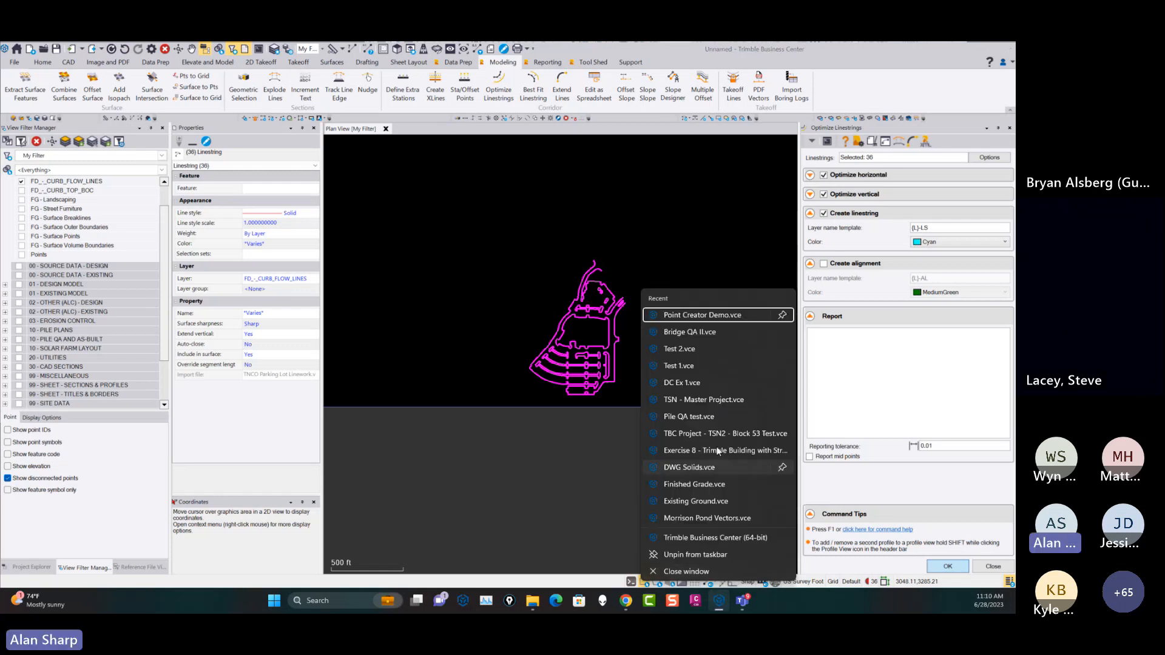
click(741, 538)
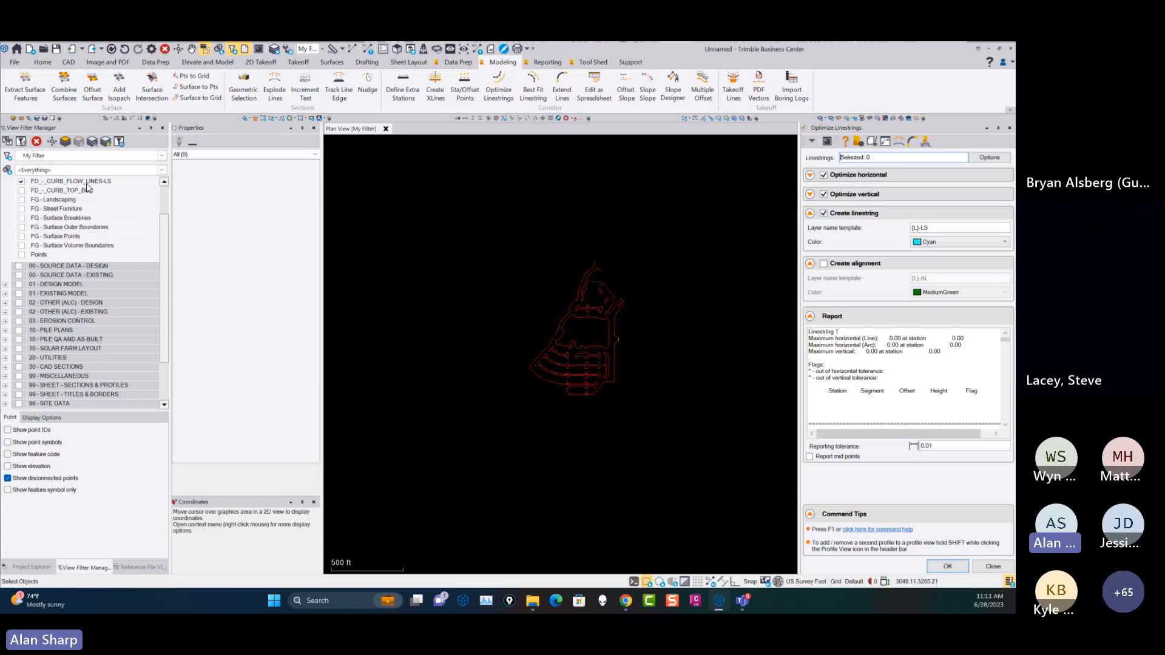
Display only the optimized FD_-_CURB_FLOW_LINES-LS layer and select the long outer curb linestring on the site's west side.
click(22, 182)
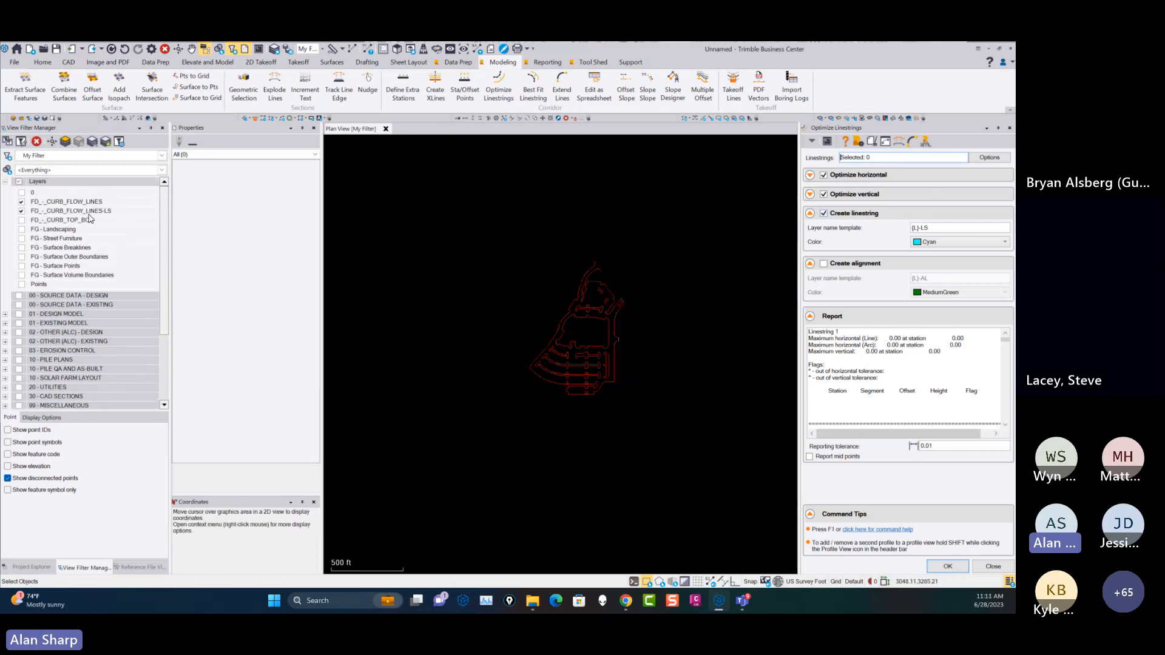
scroll(598, 361, up, 3)
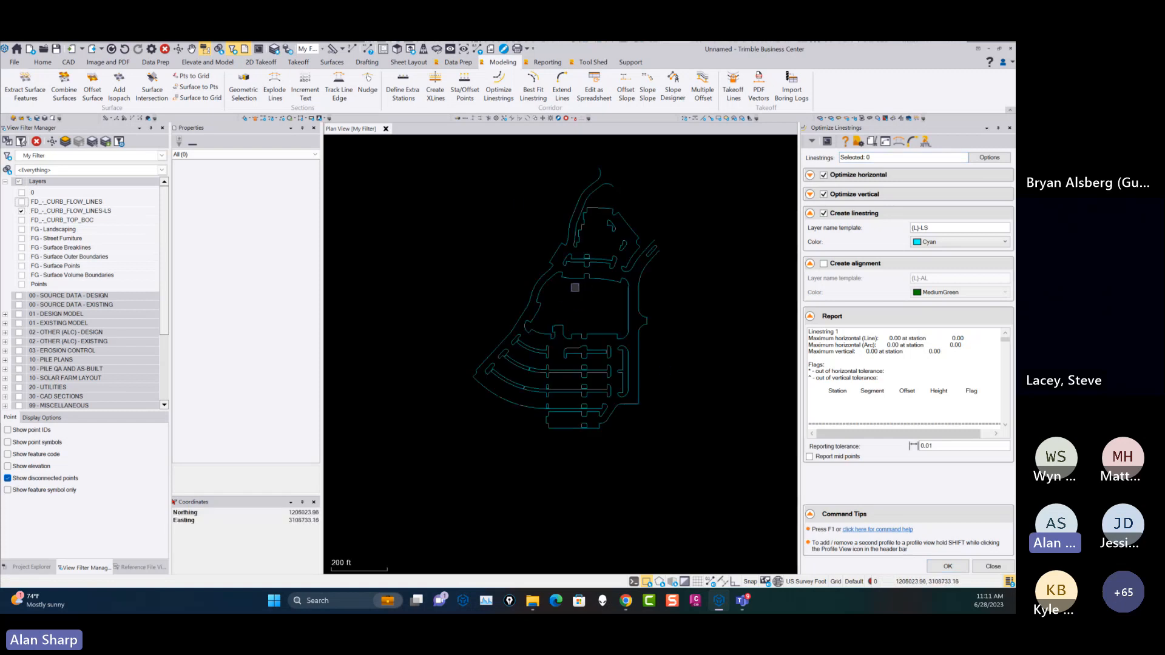
scroll(575, 288, up, 2)
click(516, 262)
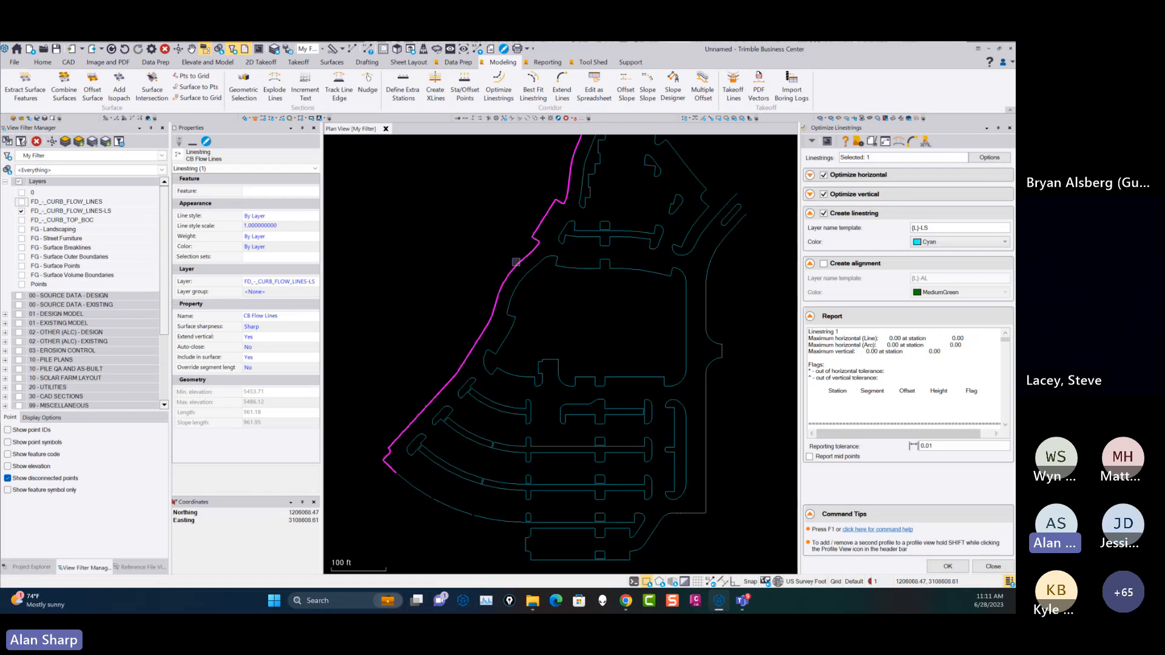
Show the FD_-_CURB_FLOW_LINES layer and open a profile overlaying the optimized west curb linestring with its original flow line.
click(22, 201)
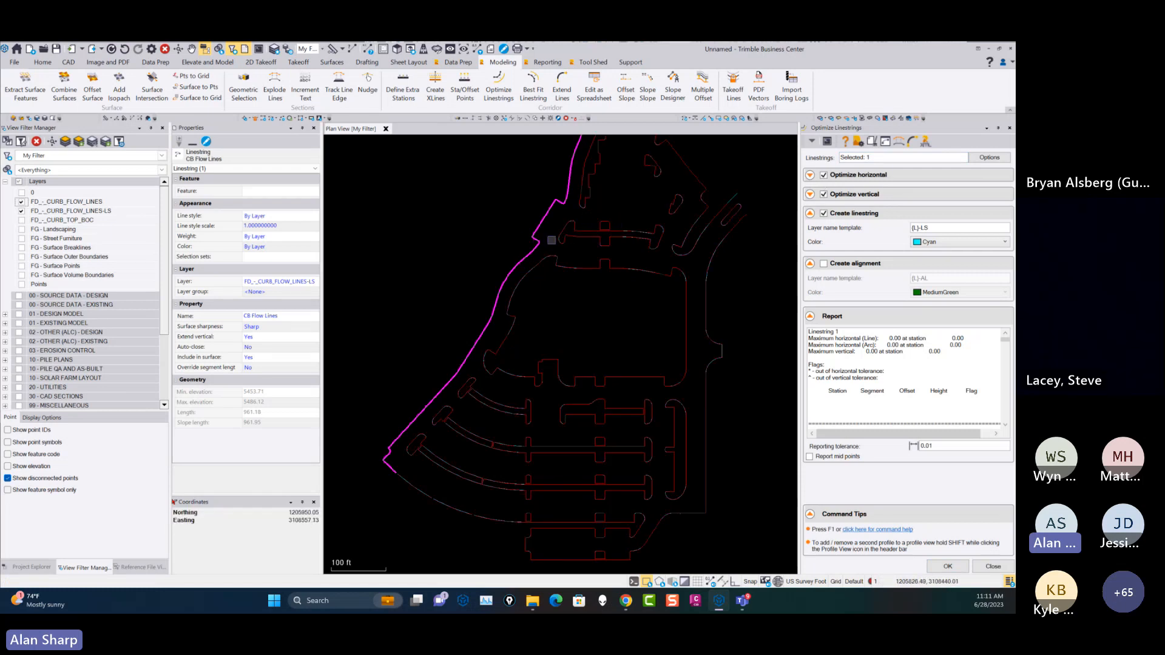
click(886, 141)
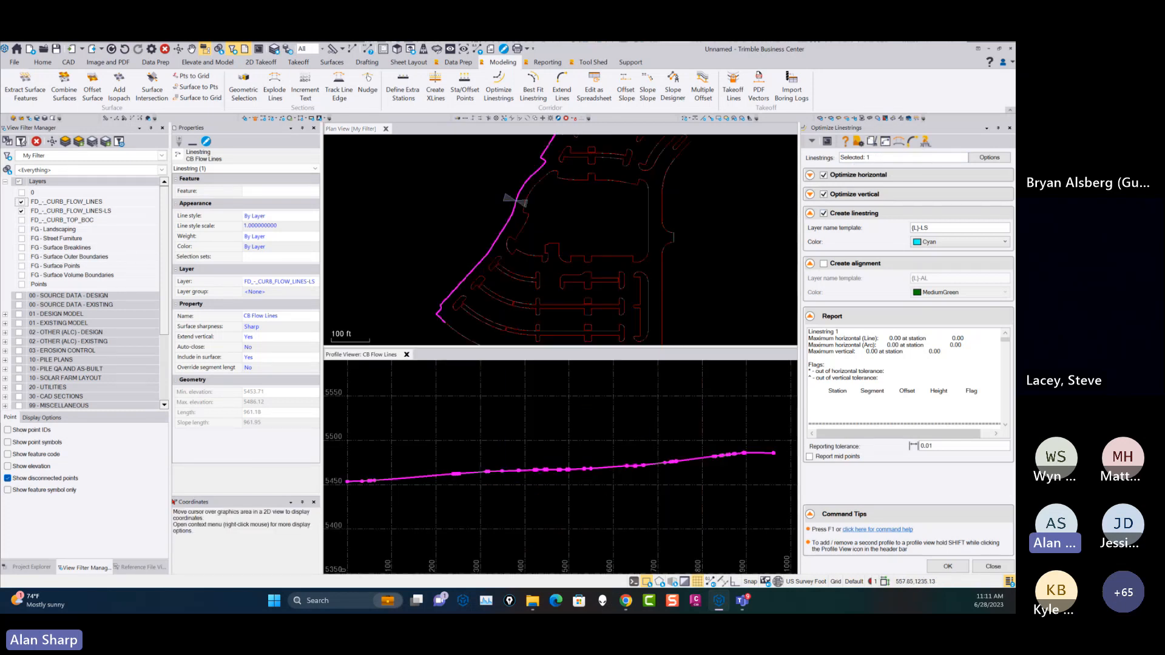
click(529, 180)
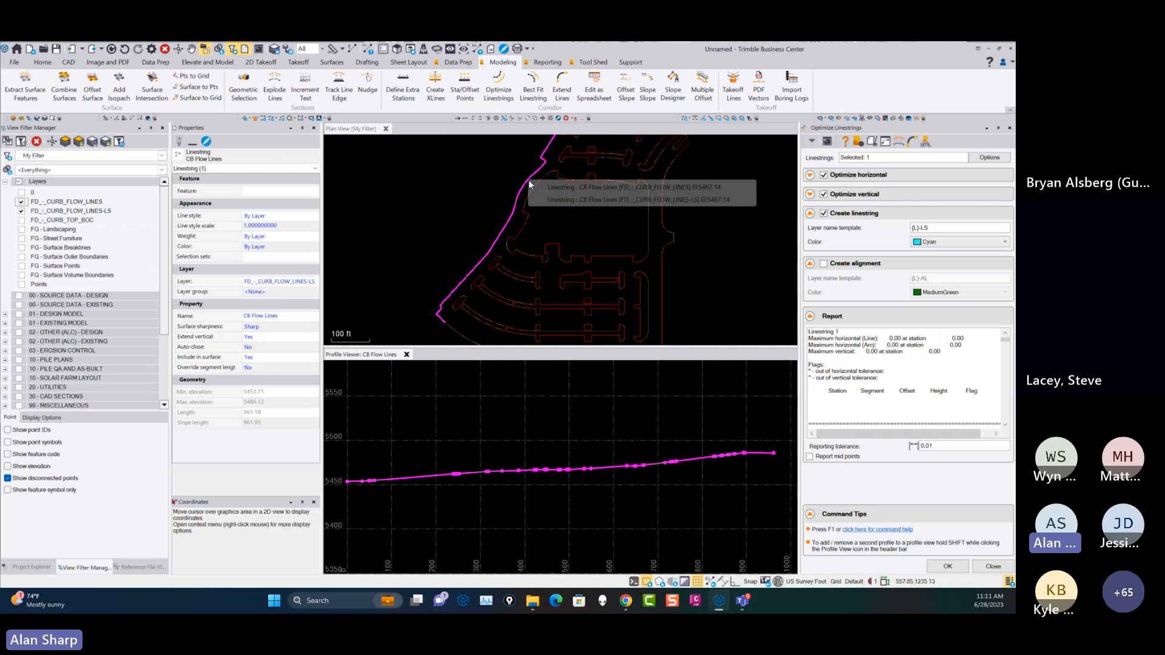
click(653, 188)
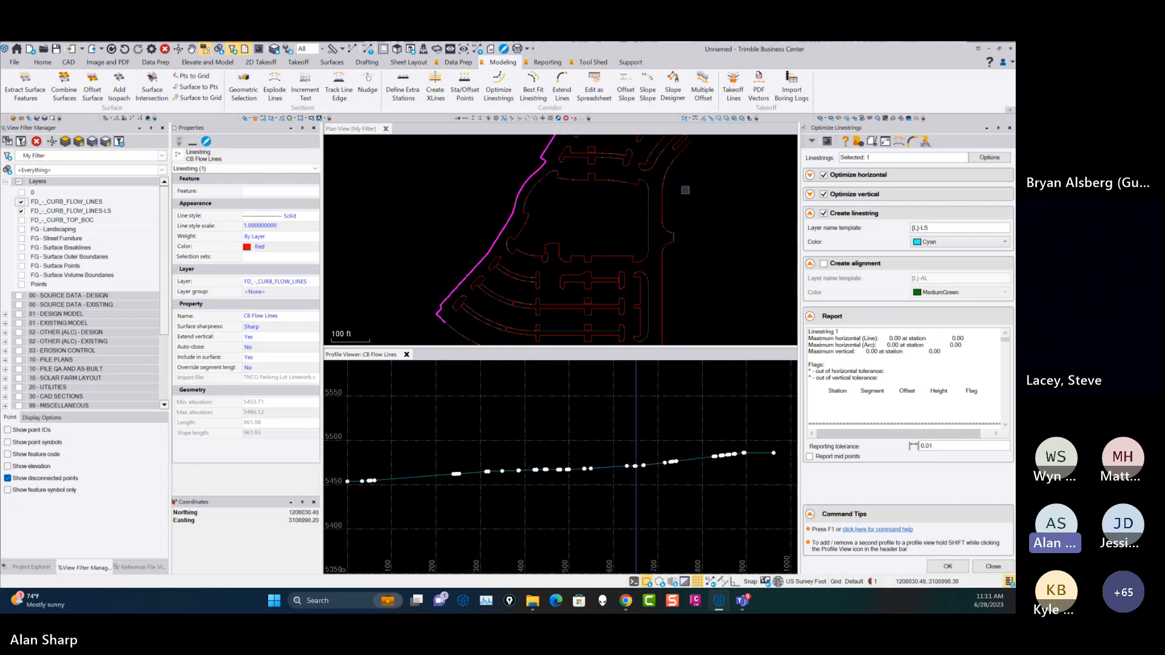
click(872, 142)
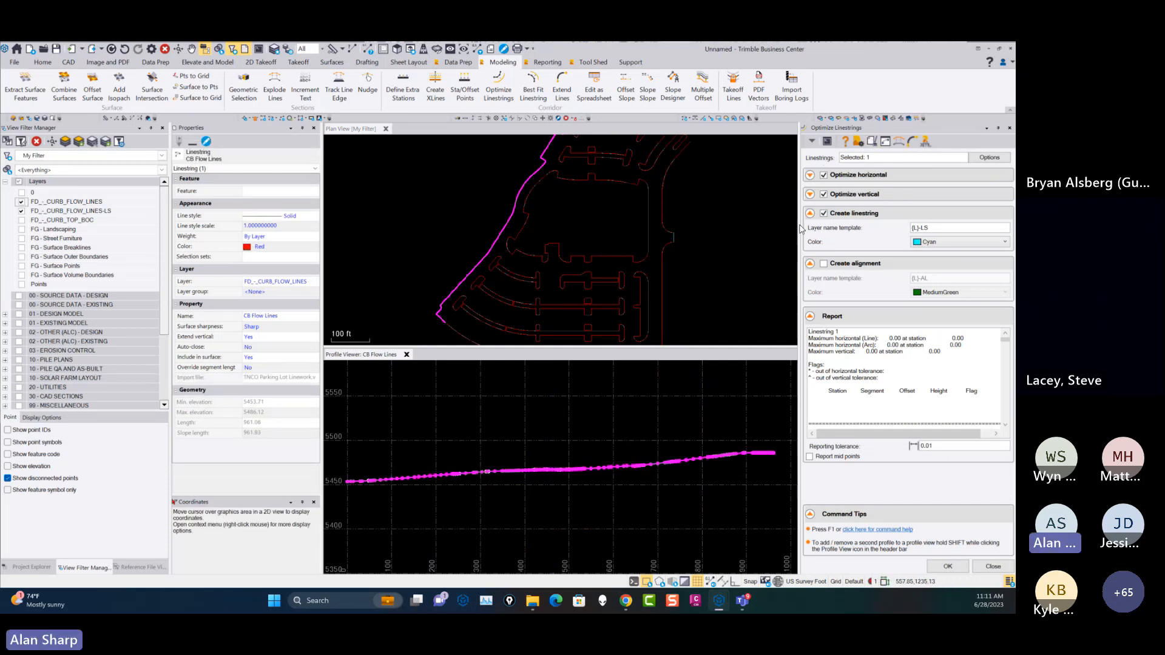
Compare the two curb profiles up close around station 3+15, close the profile and hide the original FD_-_CURB_FLOW_LINES layer.
scroll(496, 464, up, 10)
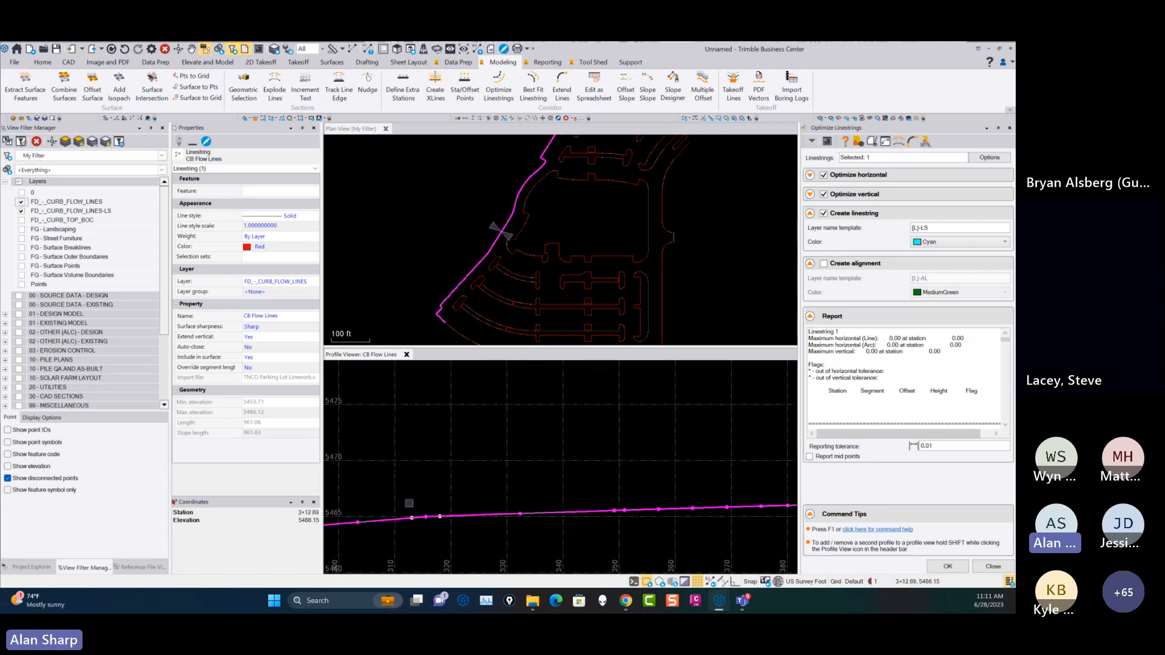
scroll(559, 440, up, 5)
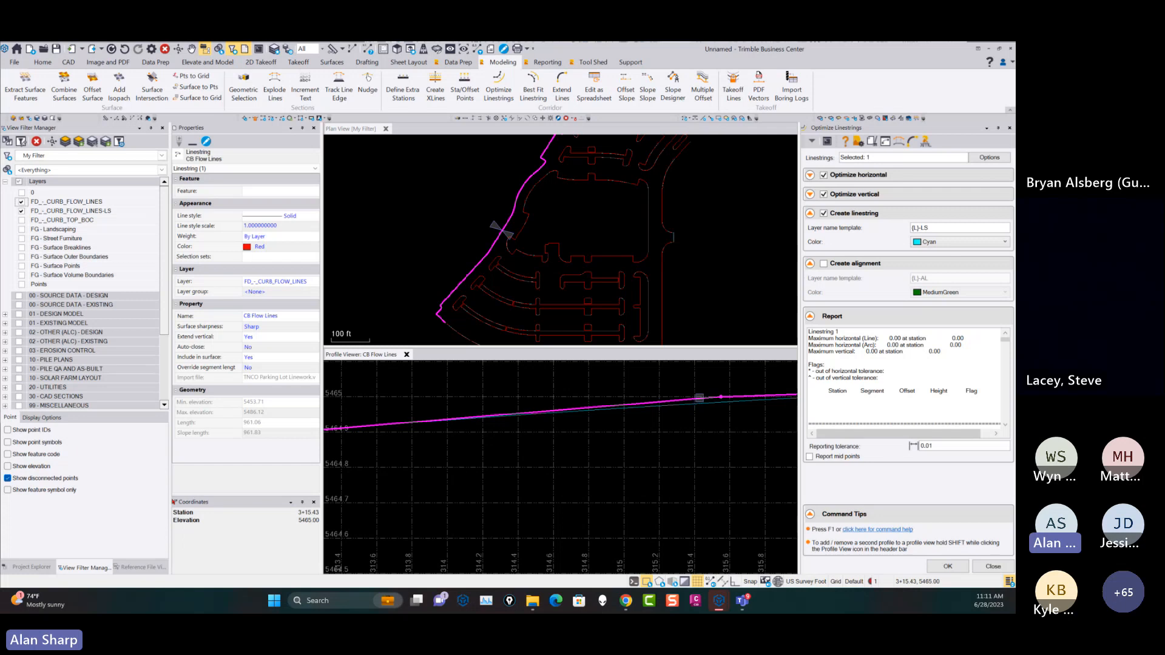
scroll(697, 405, down, 2)
scroll(667, 393, down, 6)
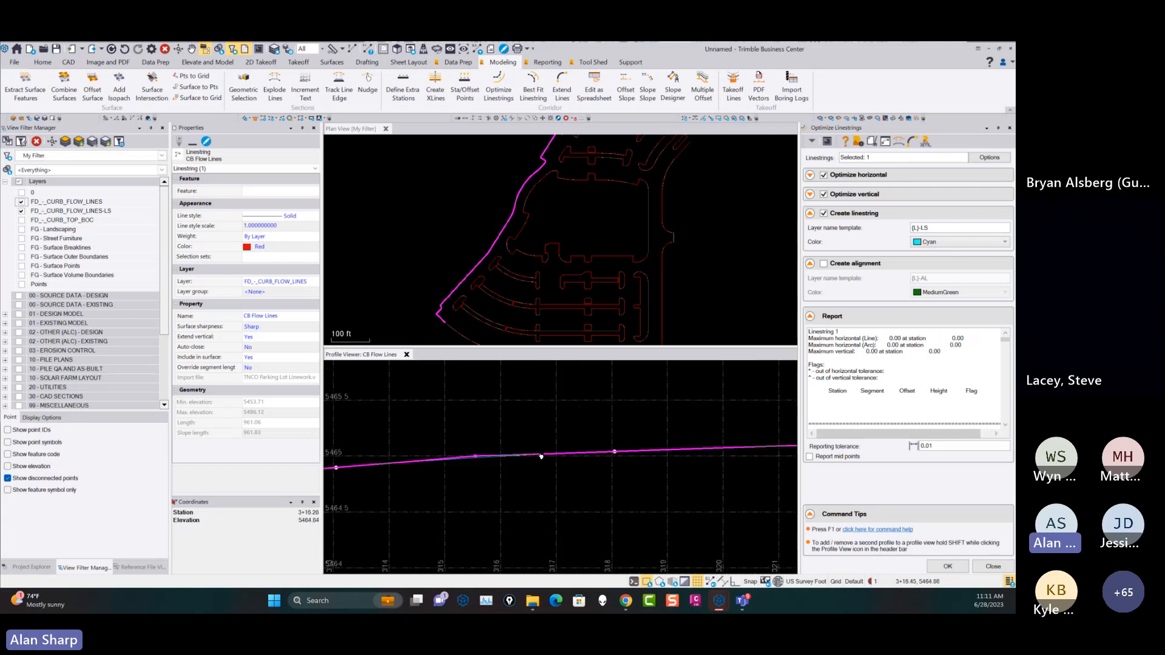
scroll(603, 450, down, 7)
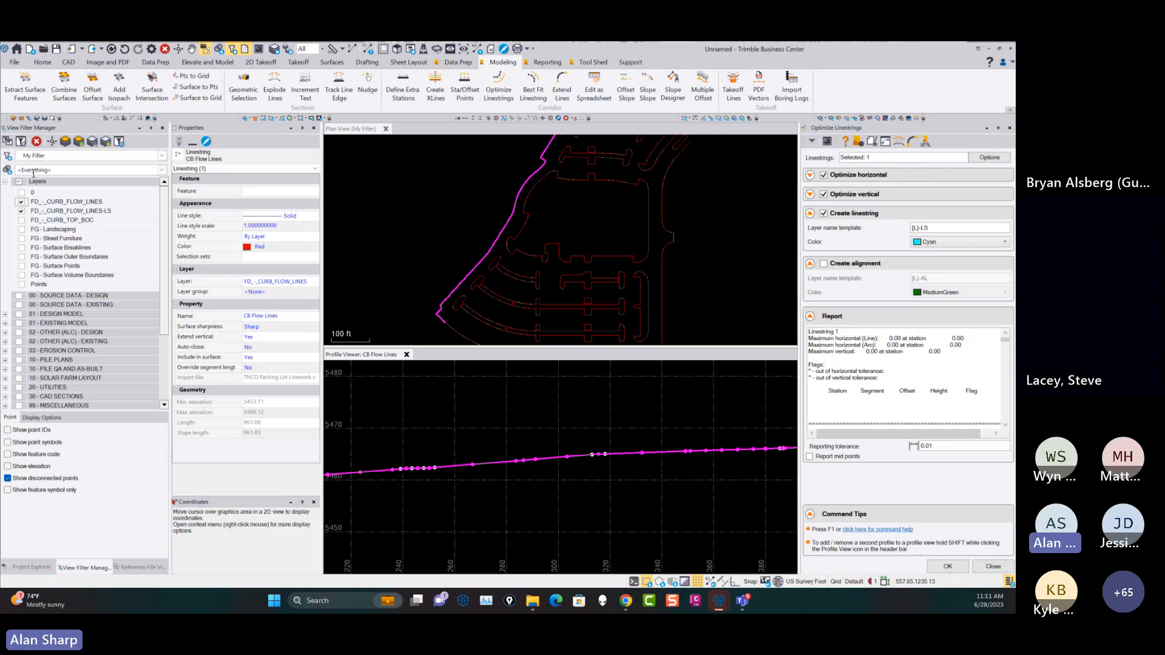
click(22, 202)
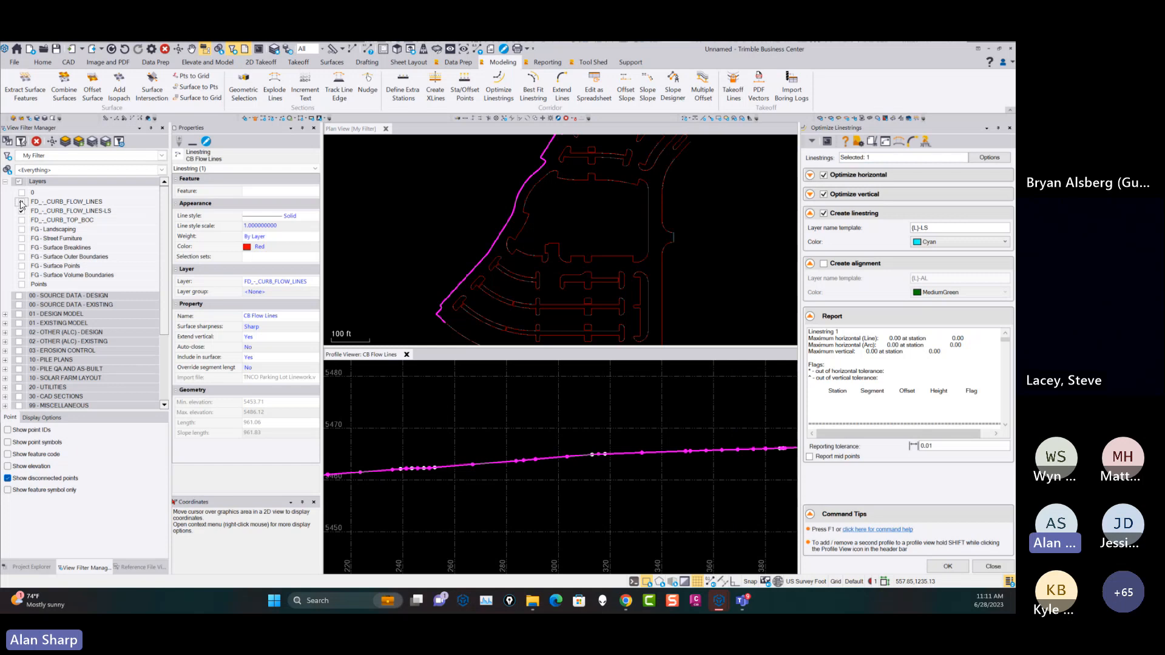
click(407, 355)
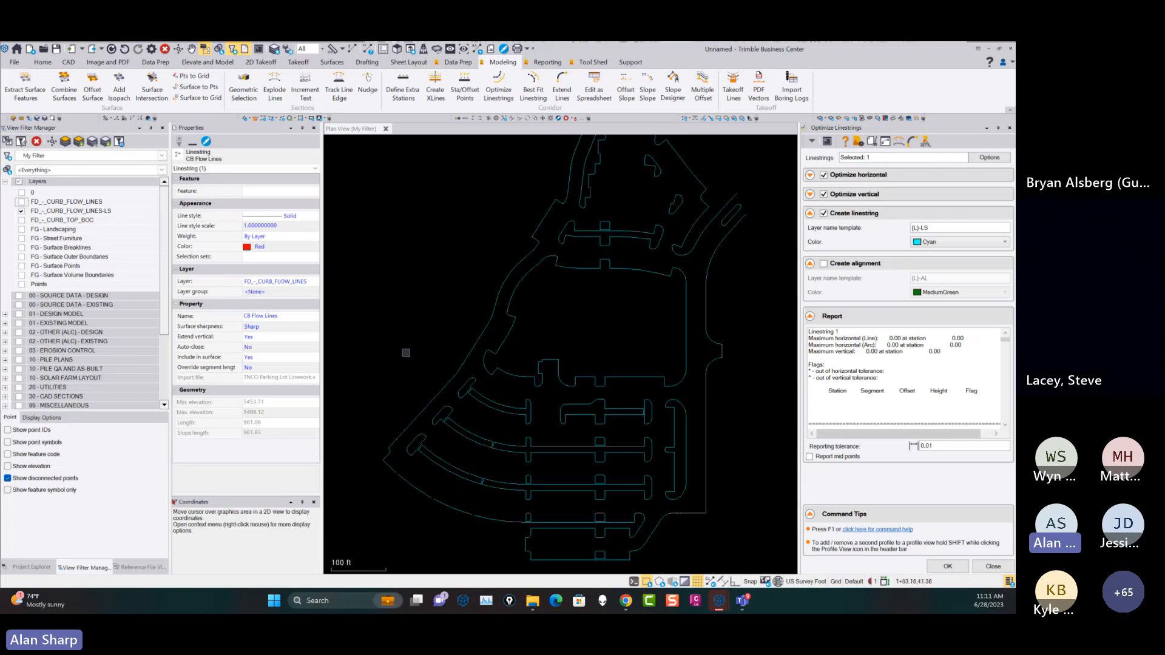
Explode all optimized curb flow lines at deflections over 45°00'00.0", deleting the originals, and select the piece along the central block's north side.
click(900, 143)
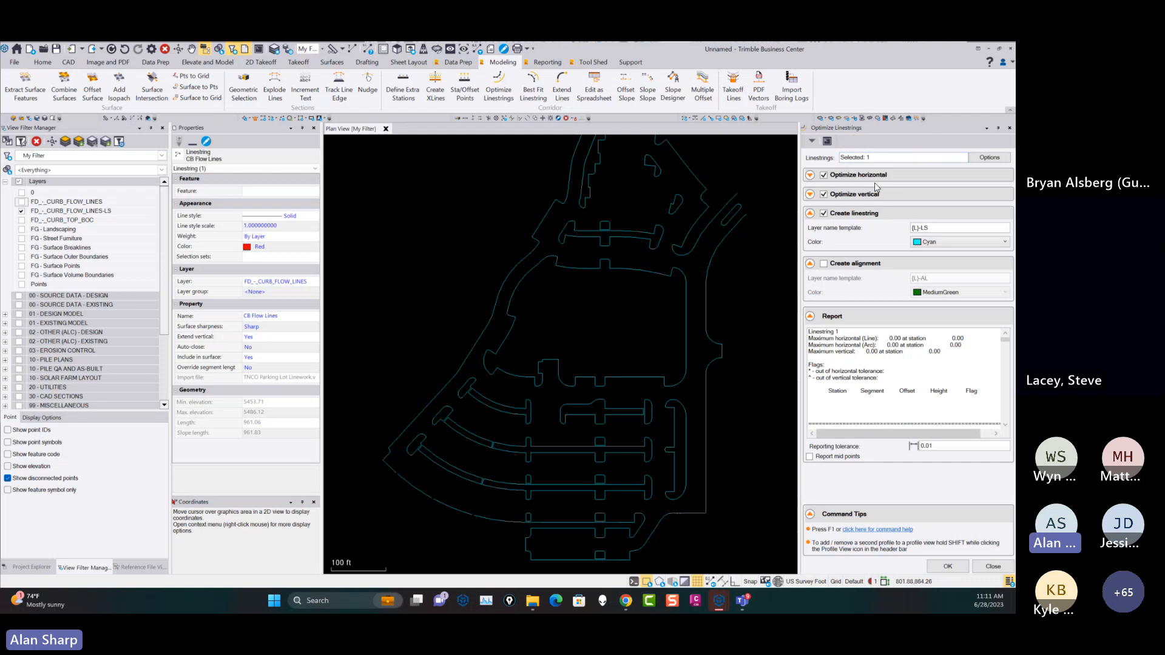
scroll(602, 273, down, 3)
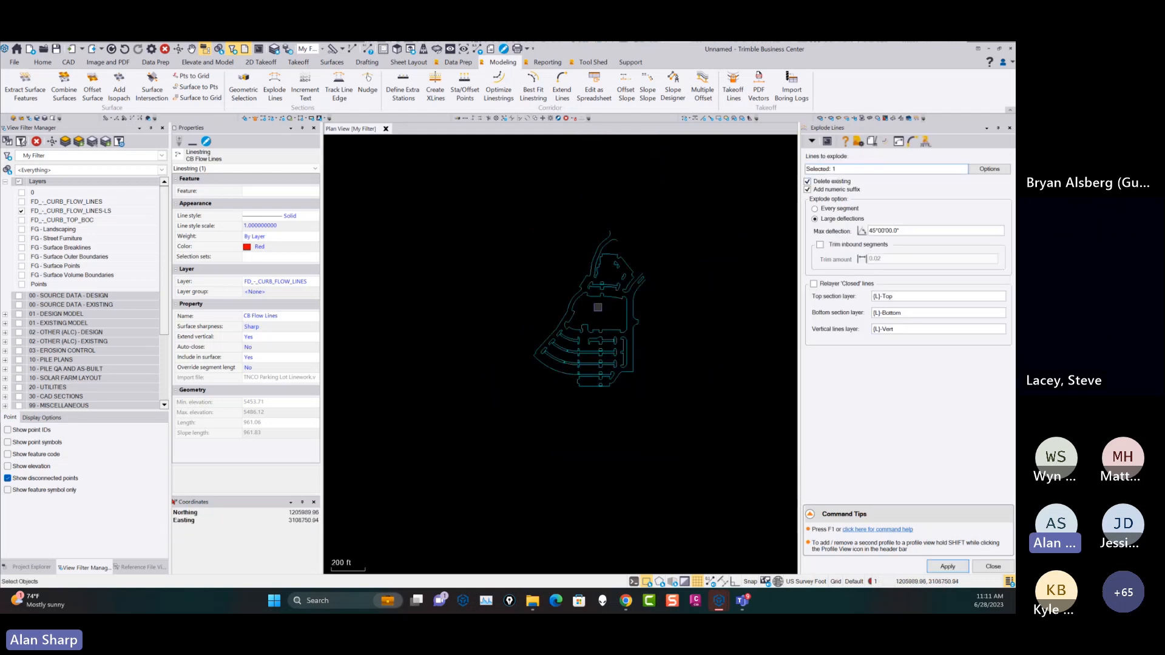
drag(688, 426, 493, 211)
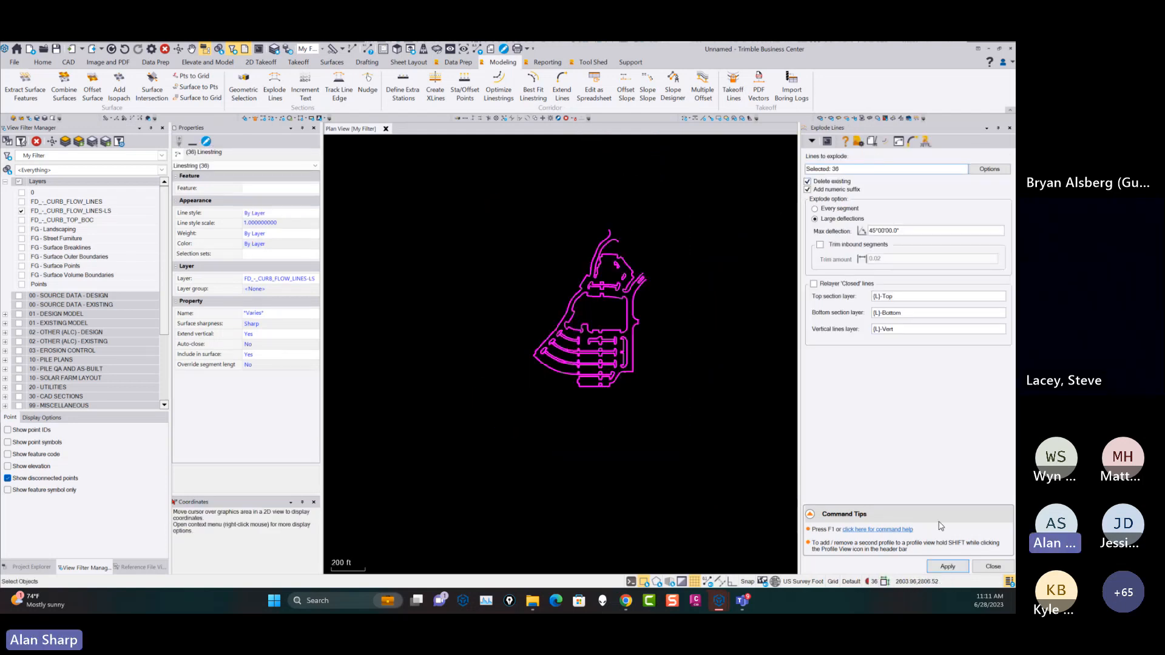
click(948, 566)
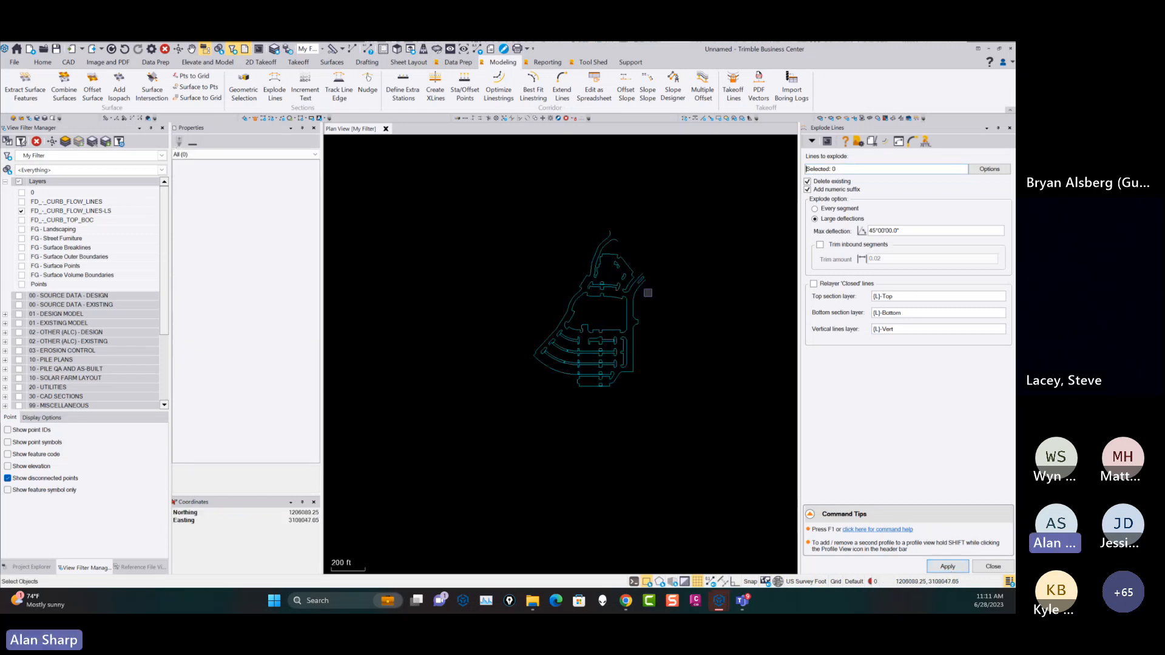
scroll(625, 298, up, 5)
scroll(625, 298, down, 2)
click(614, 303)
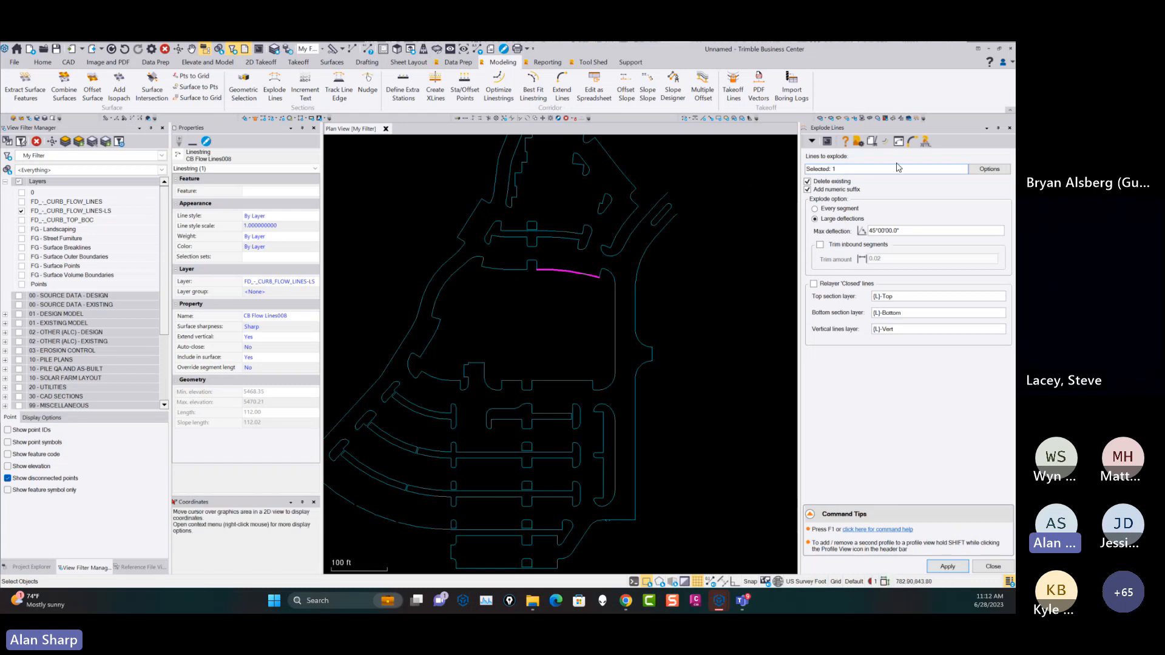
Extend all exploded curb lines by 15.00, trimming back crossings by 2.00, with a minimum length of 20.00 and grade maintained.
click(912, 142)
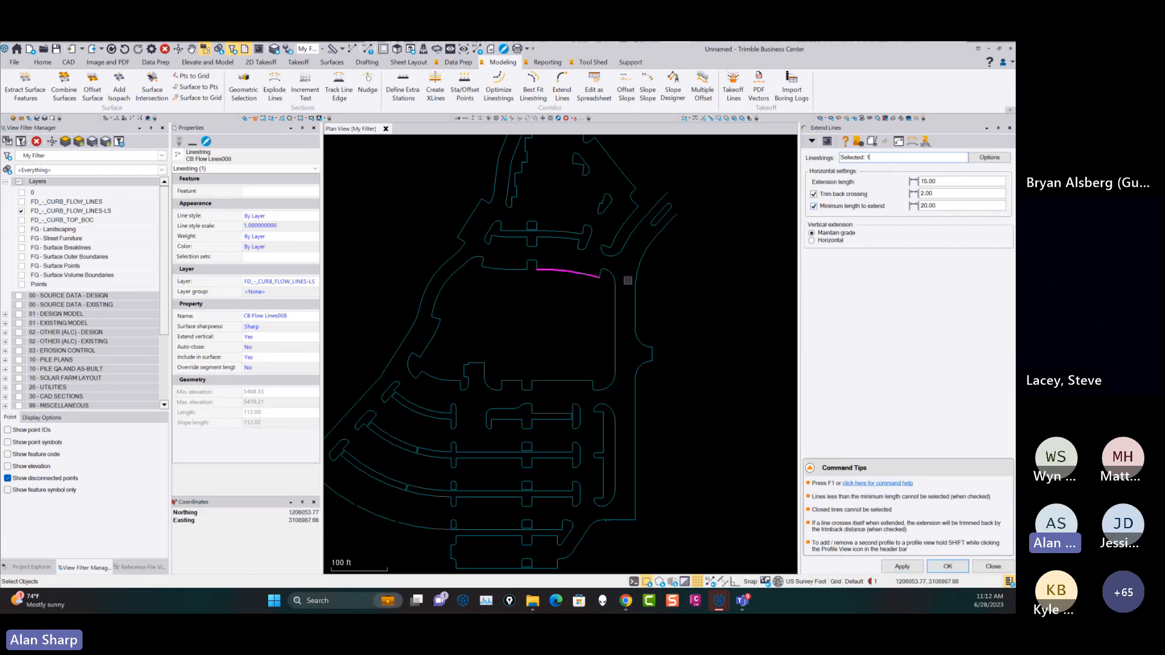
scroll(613, 286, down, 2)
scroll(614, 286, down, 2)
drag(673, 411, 481, 199)
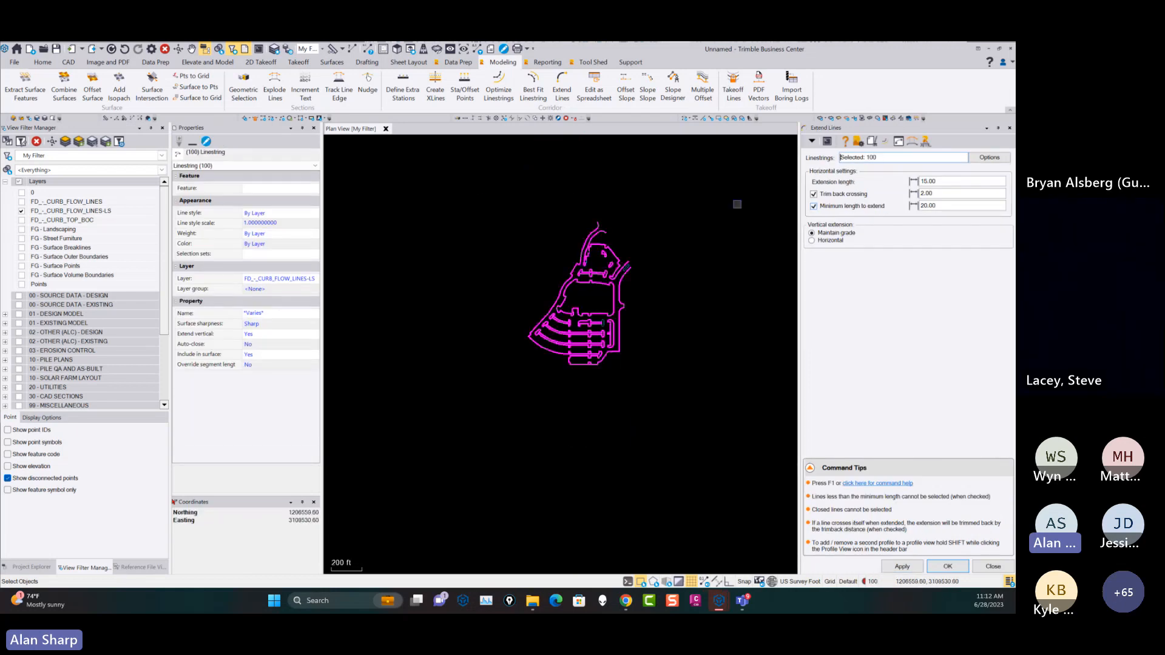
click(902, 567)
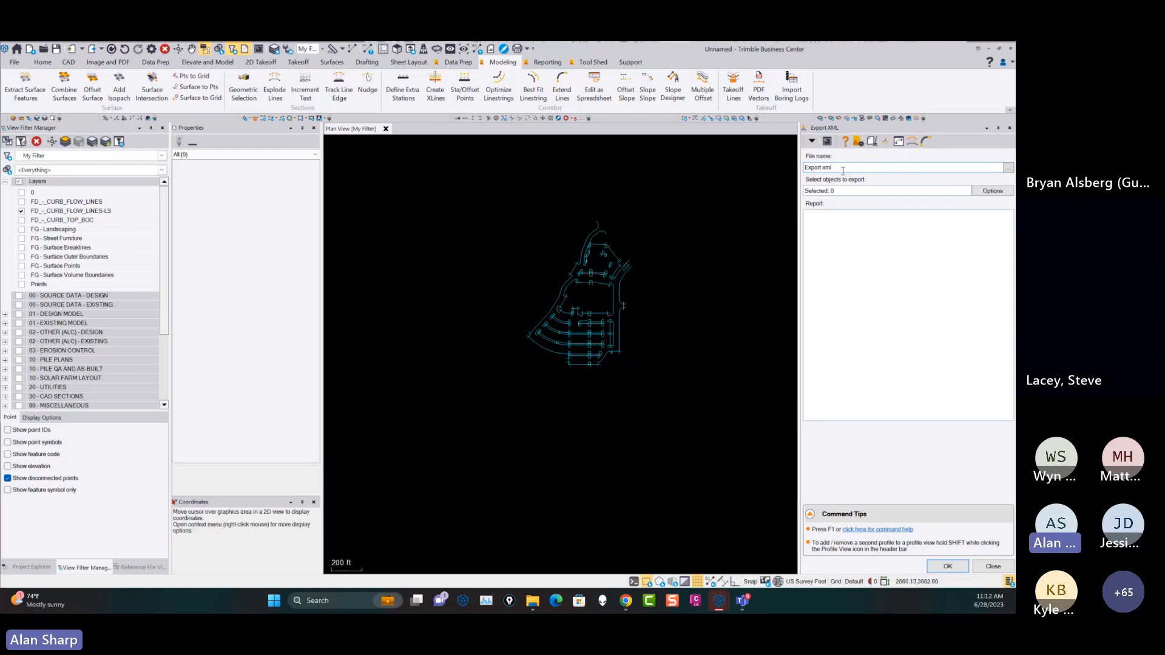
click(837, 191)
drag(672, 437, 334, 136)
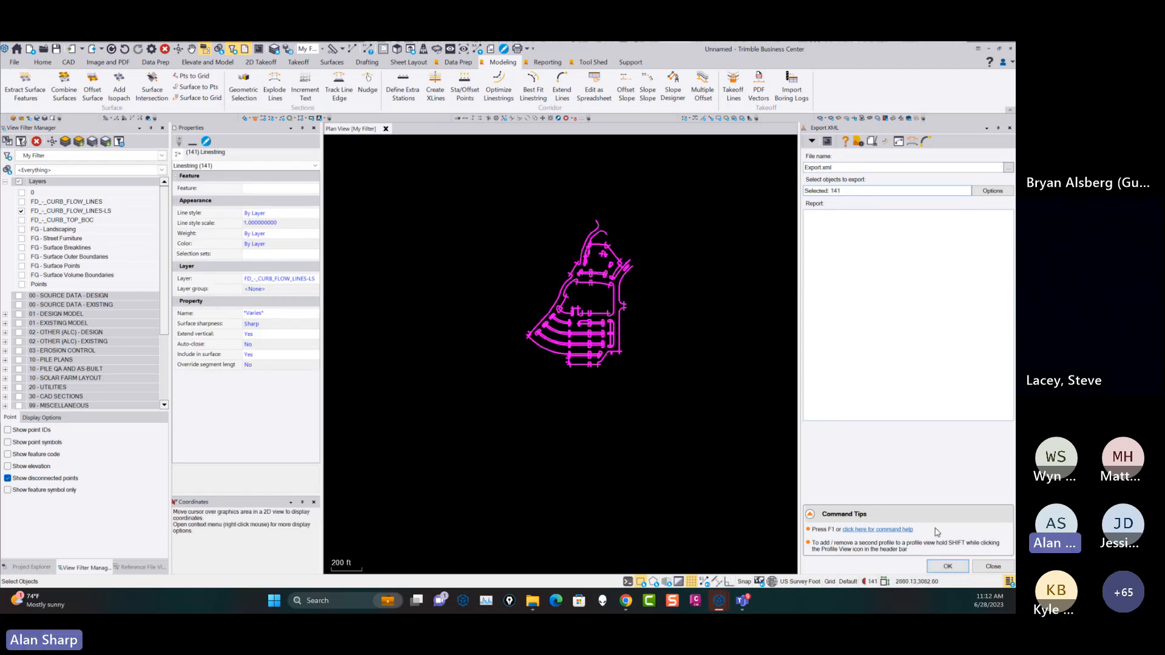
click(994, 566)
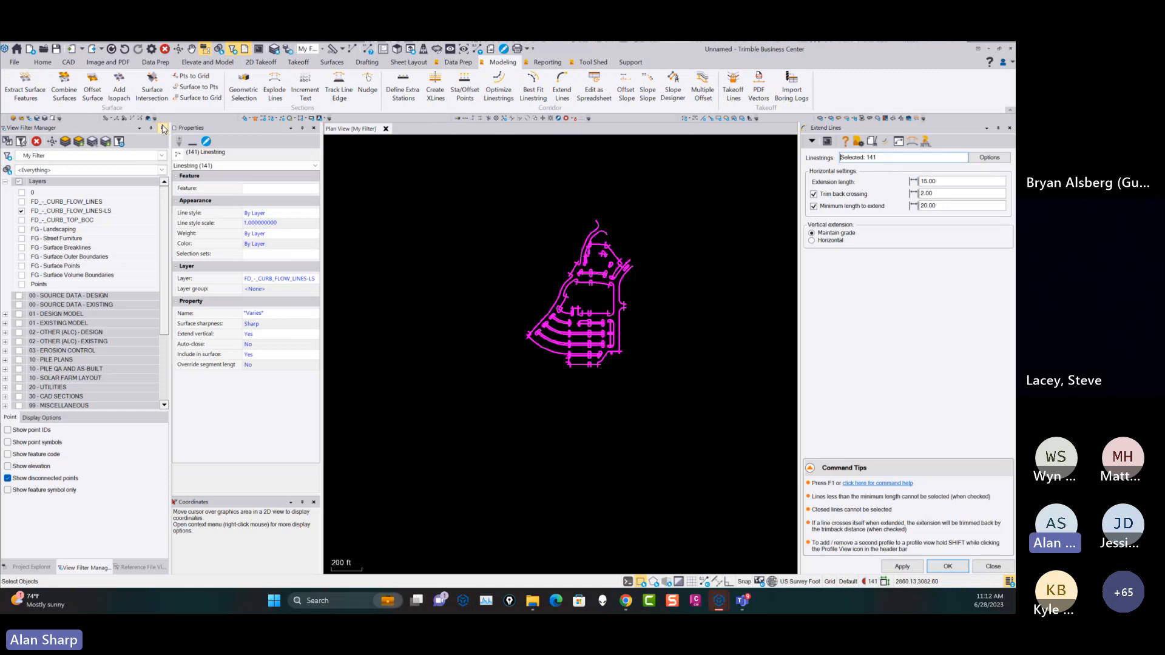
click(103, 62)
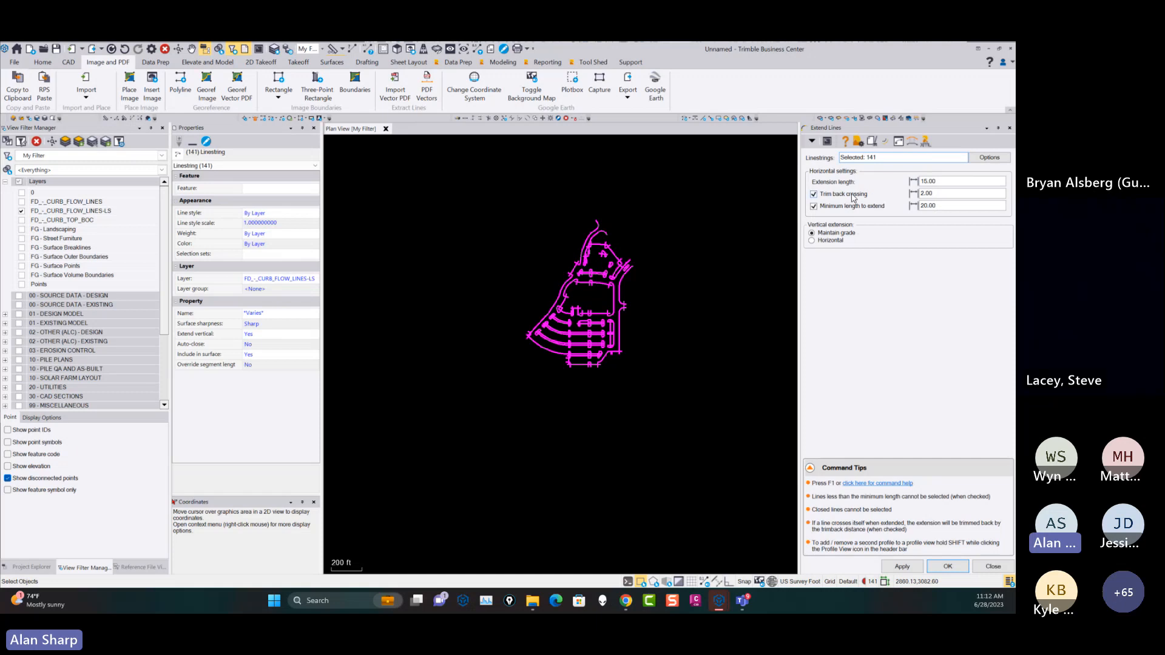
click(948, 566)
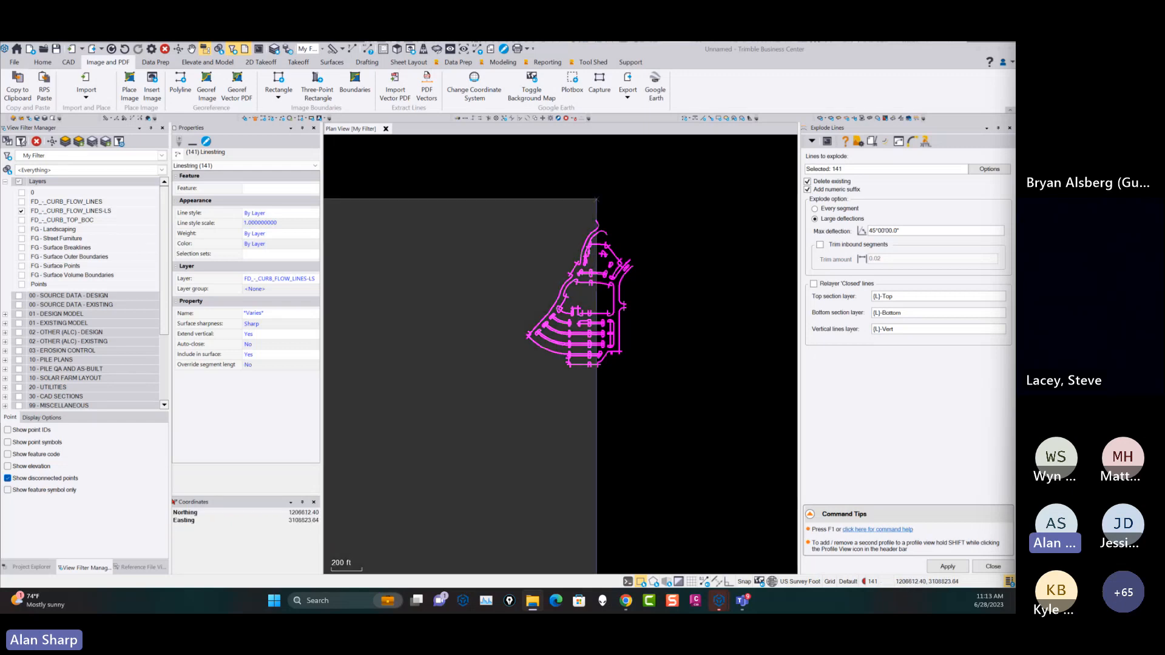
Start a new project from the RPS - Piling Template (USFT) template and discard the changes to the current project.
click(13, 61)
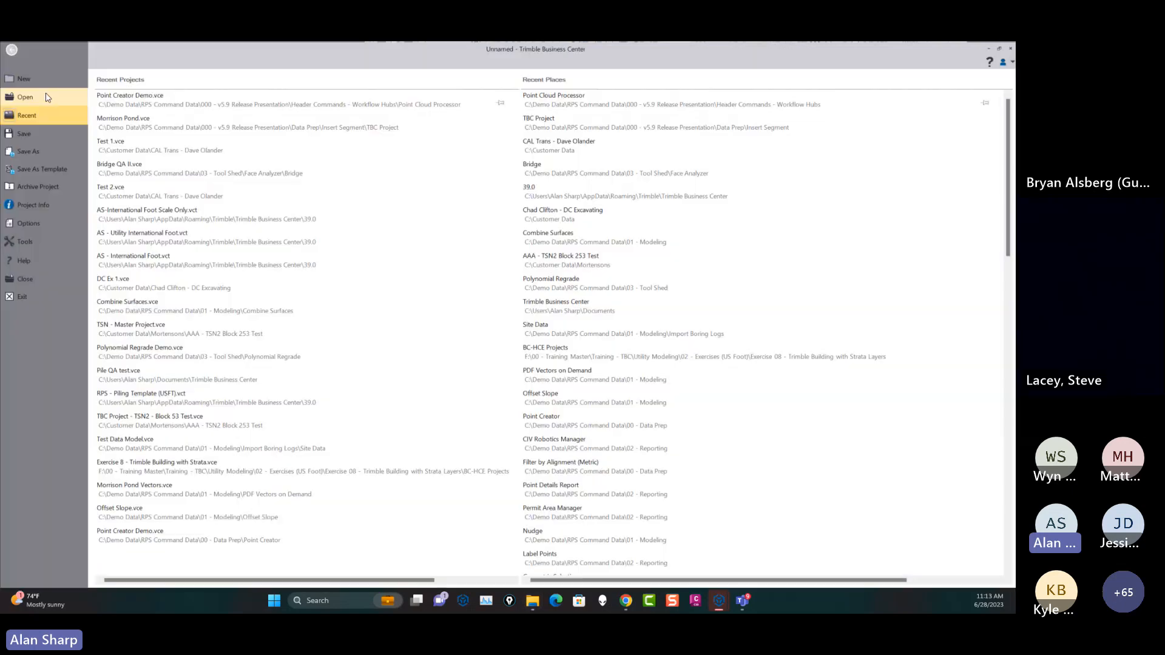
click(43, 81)
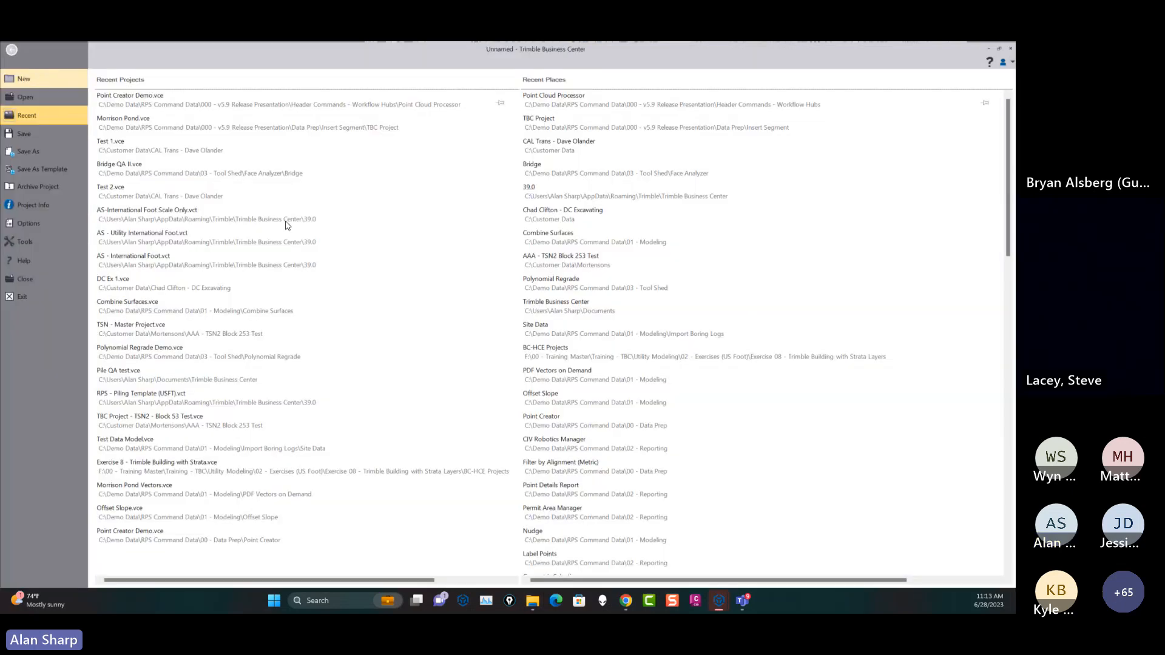
click(291, 309)
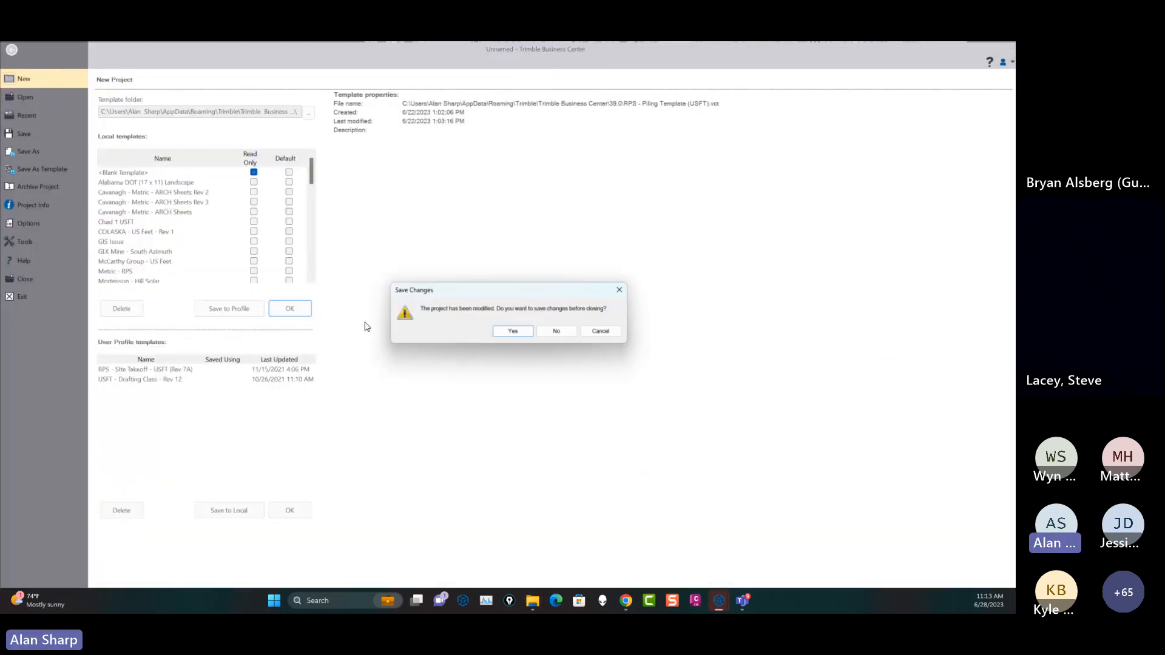
click(556, 330)
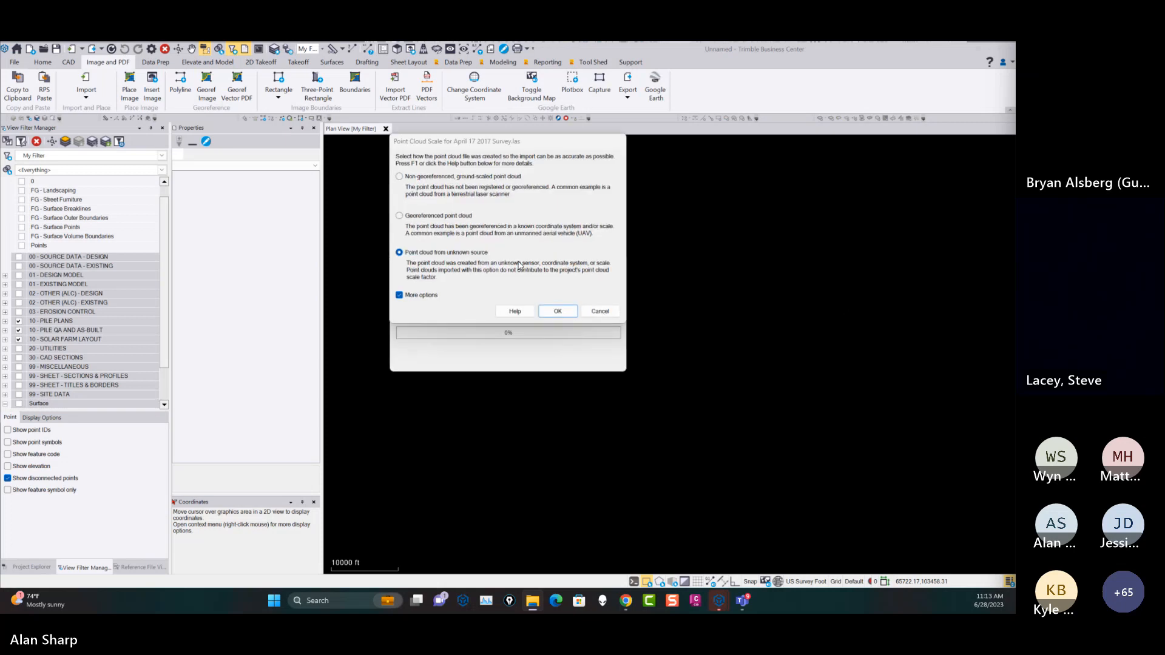
Import the April 17 2017 Survey.las point cloud as a point cloud from an unknown source.
click(557, 311)
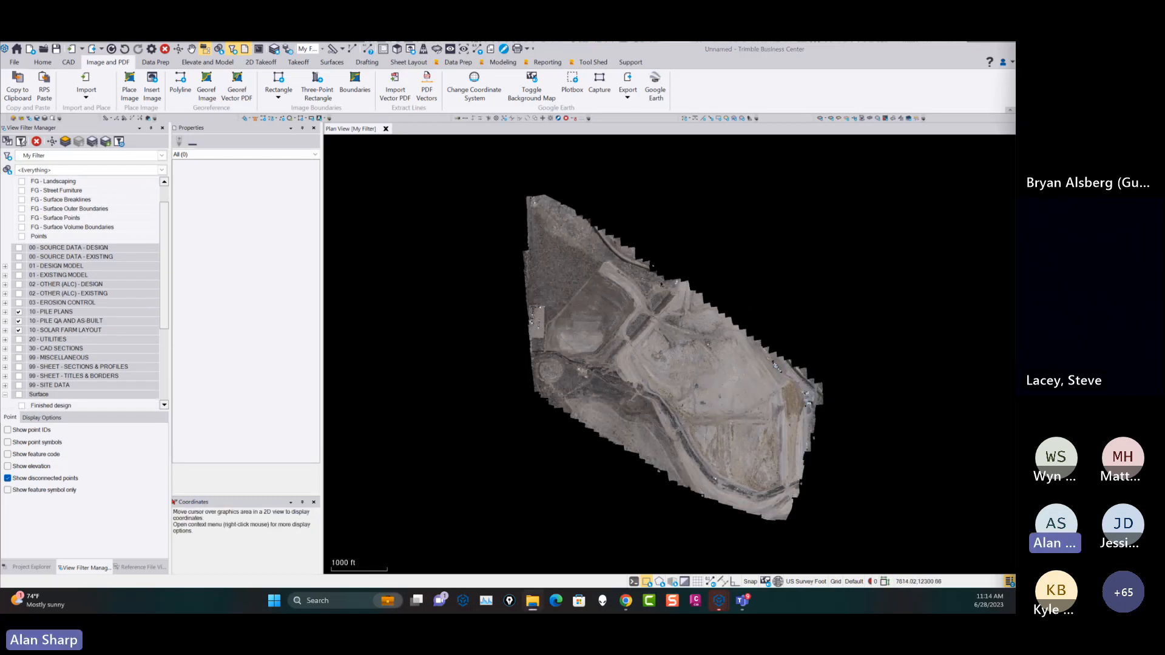
drag(1015, 388, 811, 310)
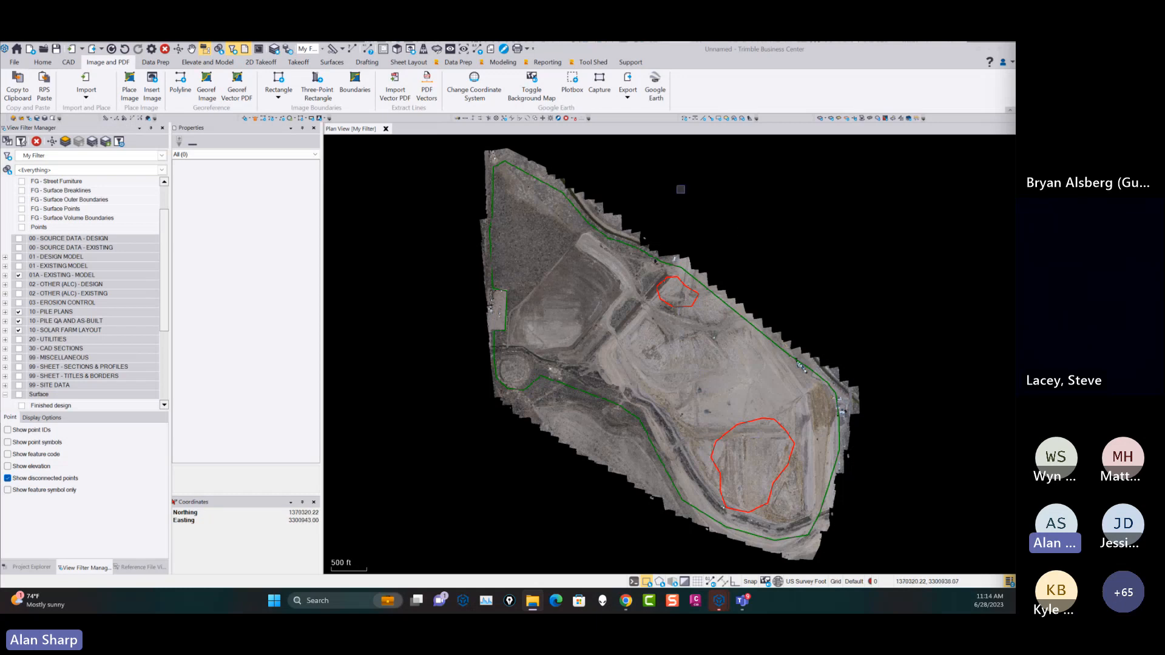
Create a point cloud region named Site Limits from the green Site Limits boundary using Point Cloud by Boundary.
click(593, 62)
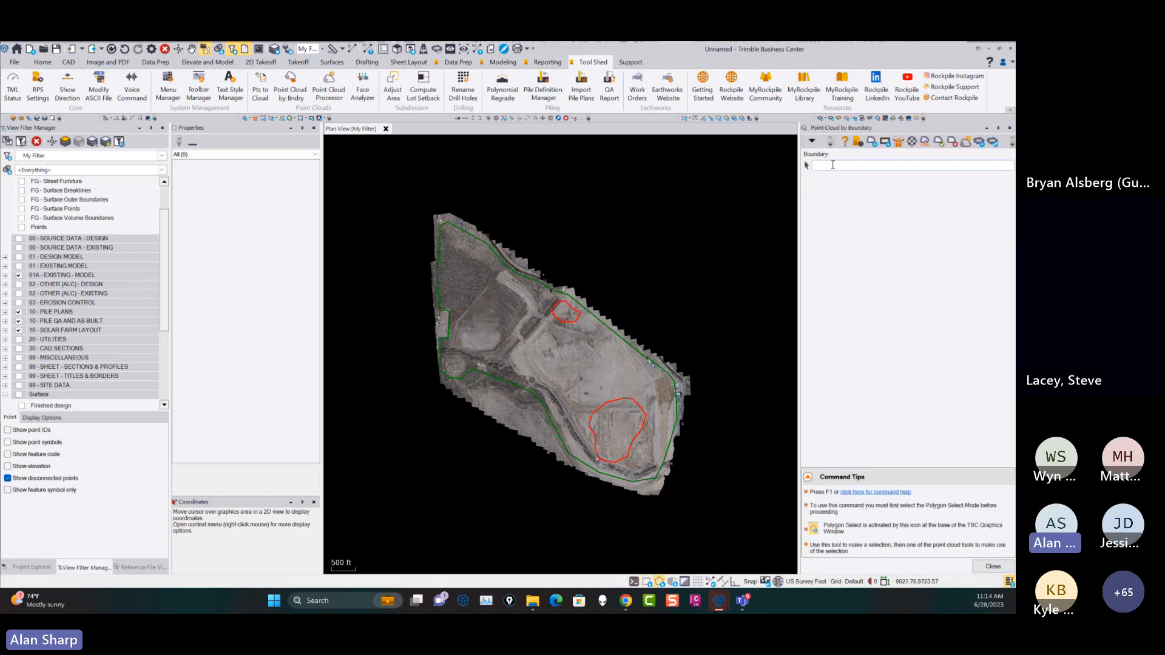
click(833, 165)
click(564, 294)
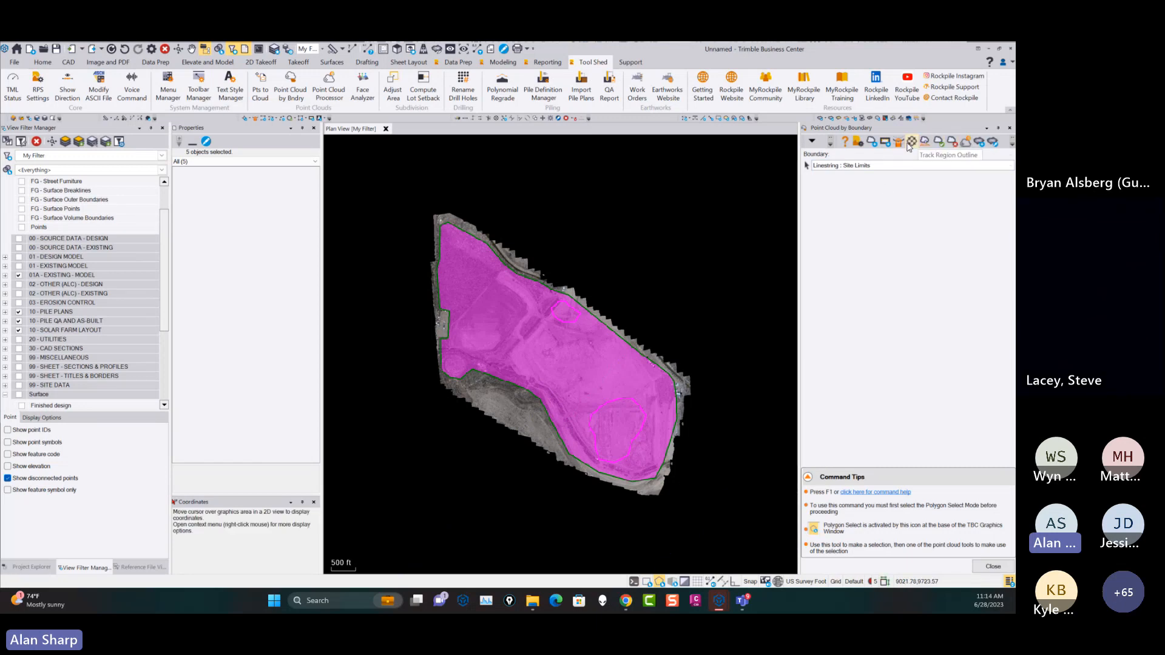
click(872, 144)
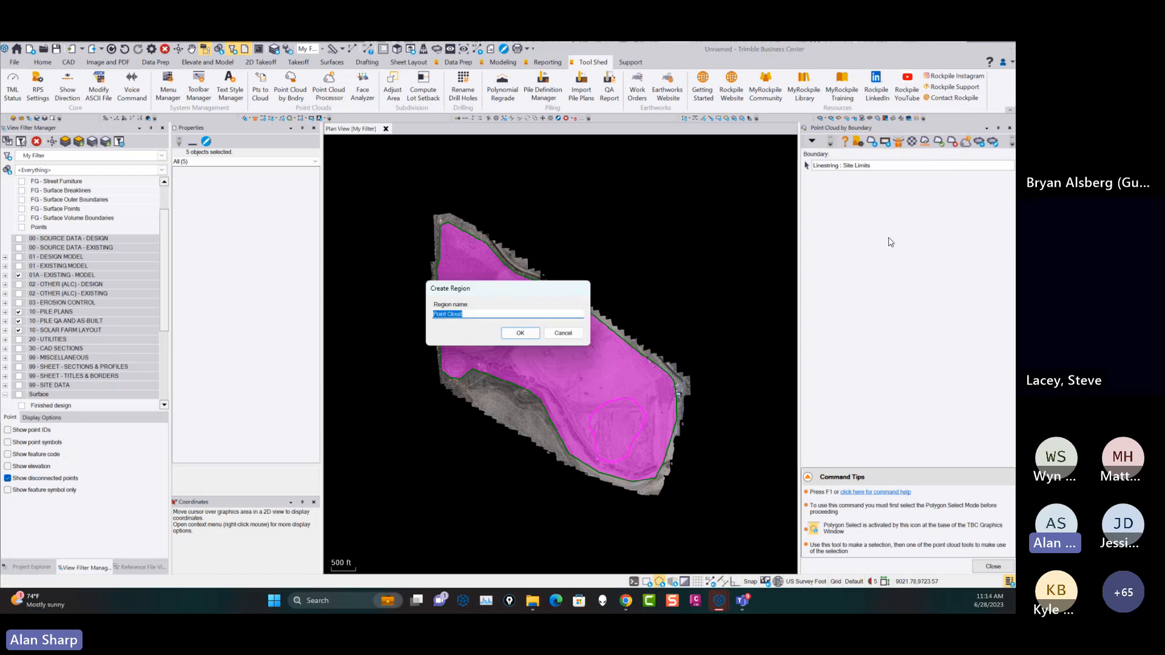
text(Site Limits)
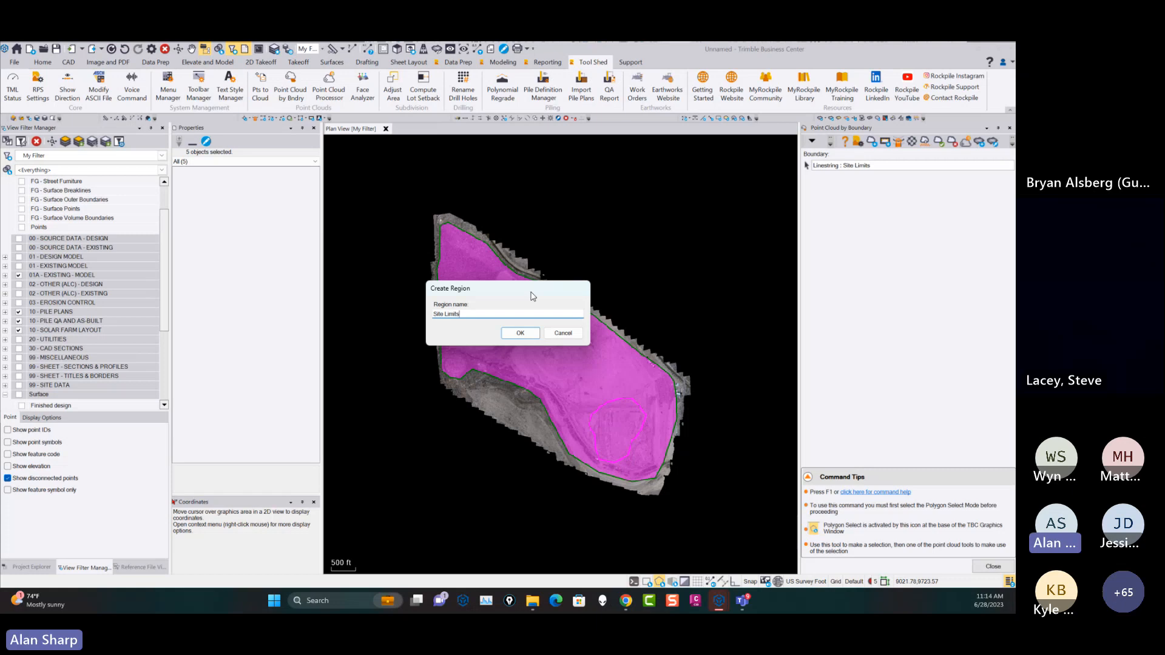
click(521, 332)
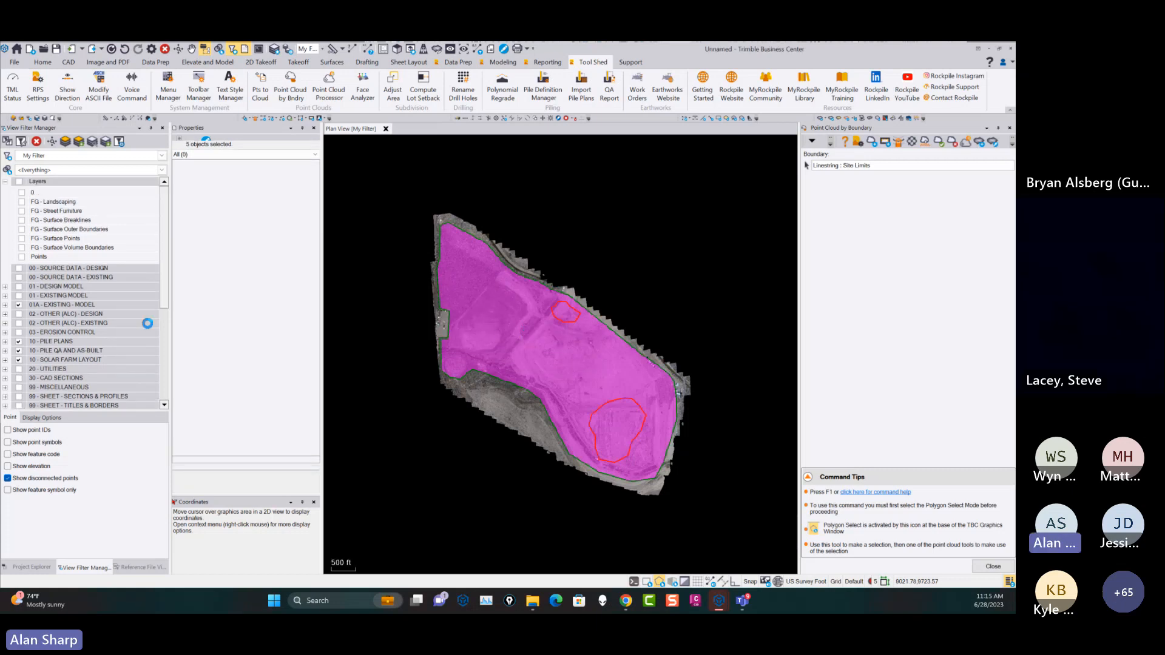
drag(165, 229, 169, 335)
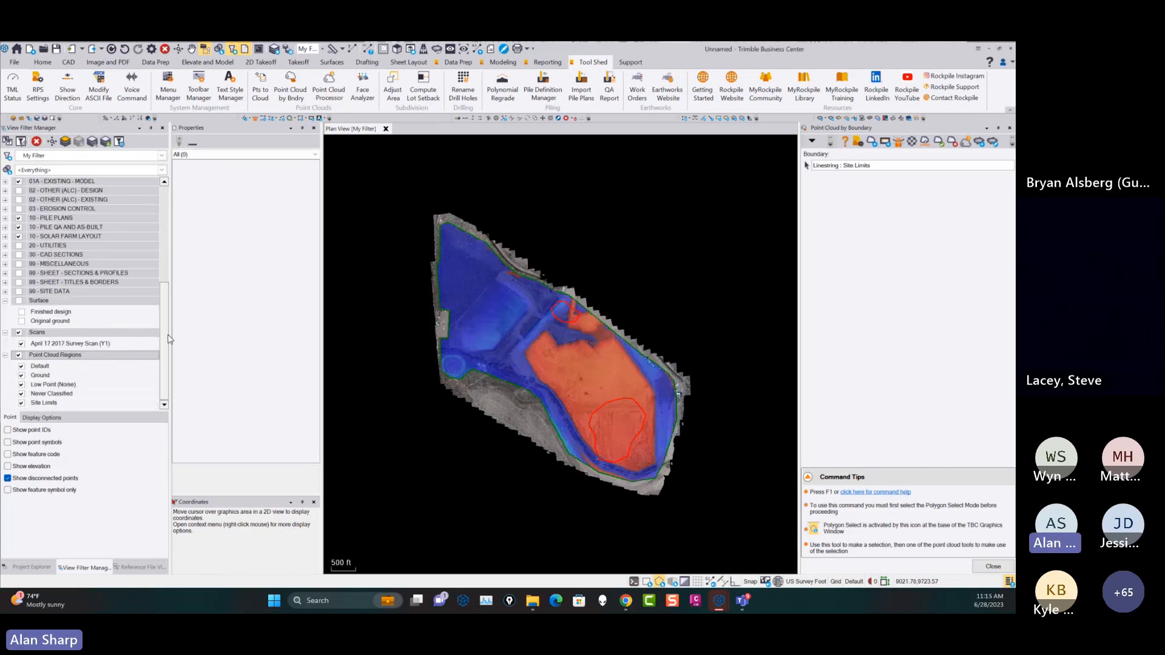
With only the Site Limits region displayed, create a point cloud region named Exclusions from the Tree Copse boundary.
click(19, 355)
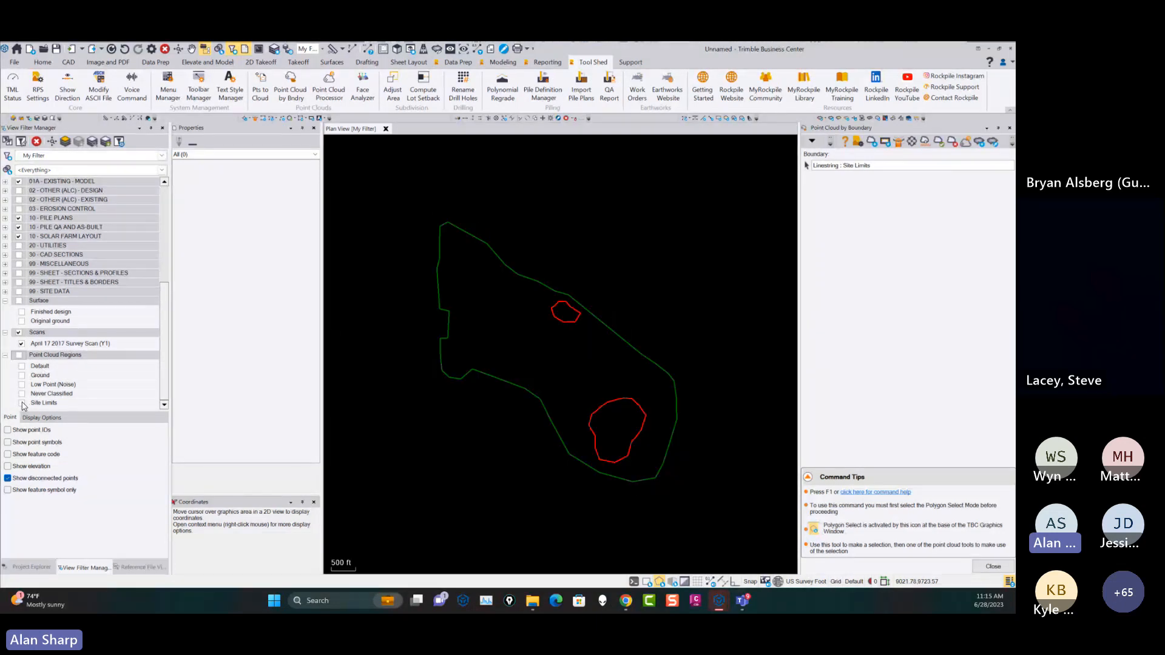
click(21, 402)
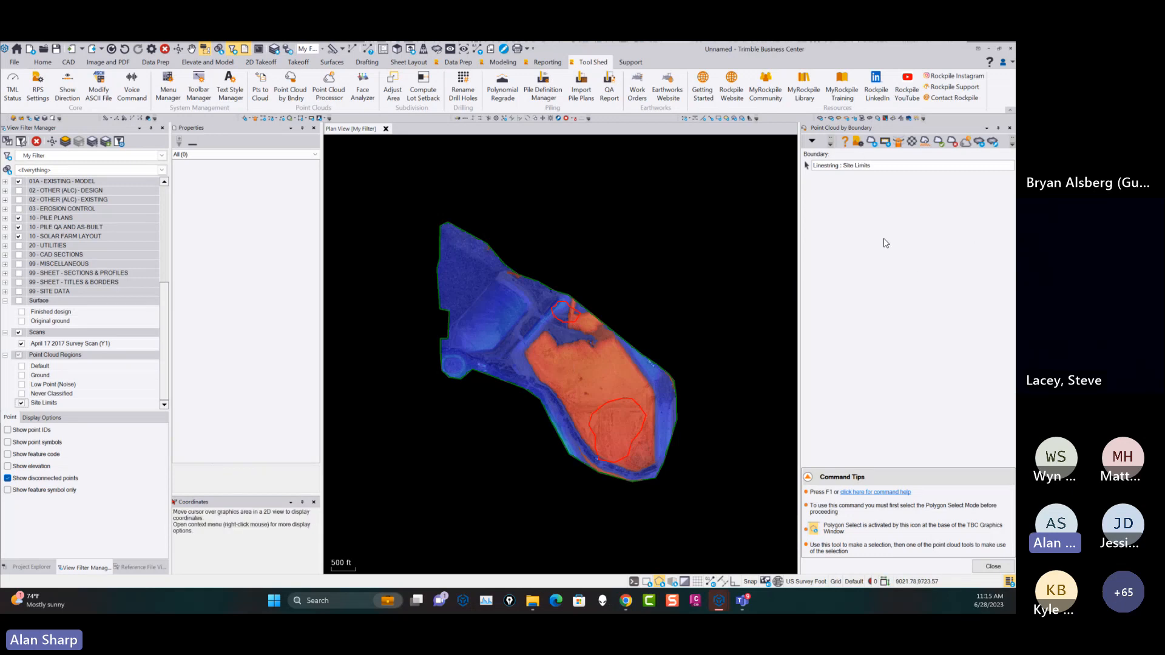
scroll(553, 310, up, 3)
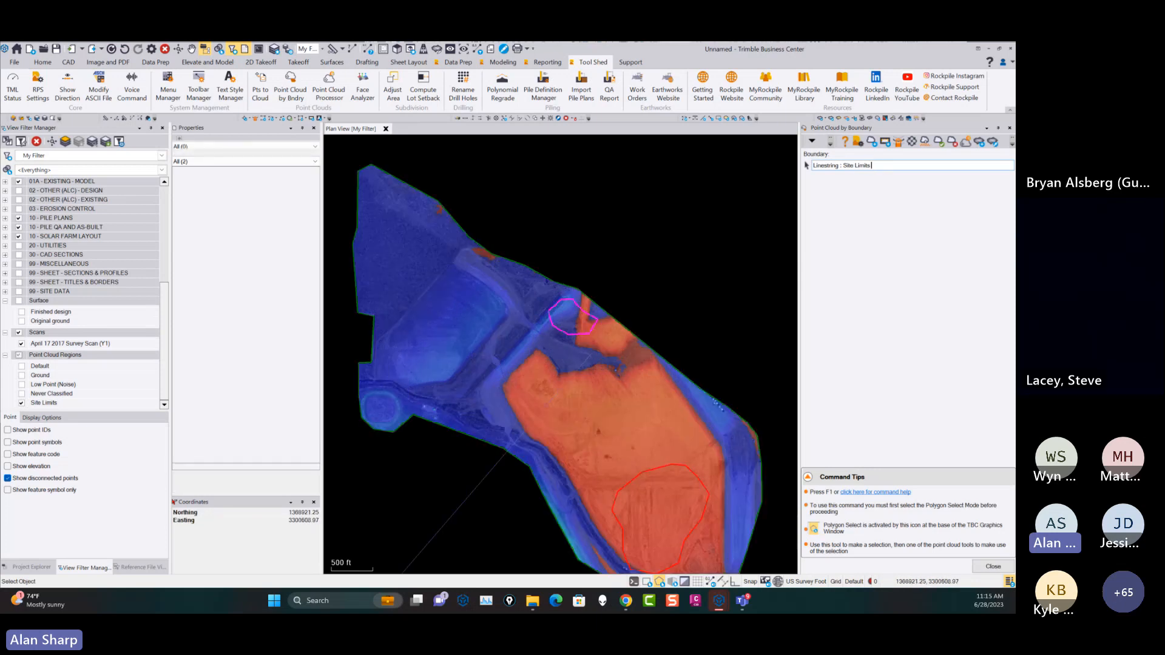
click(548, 313)
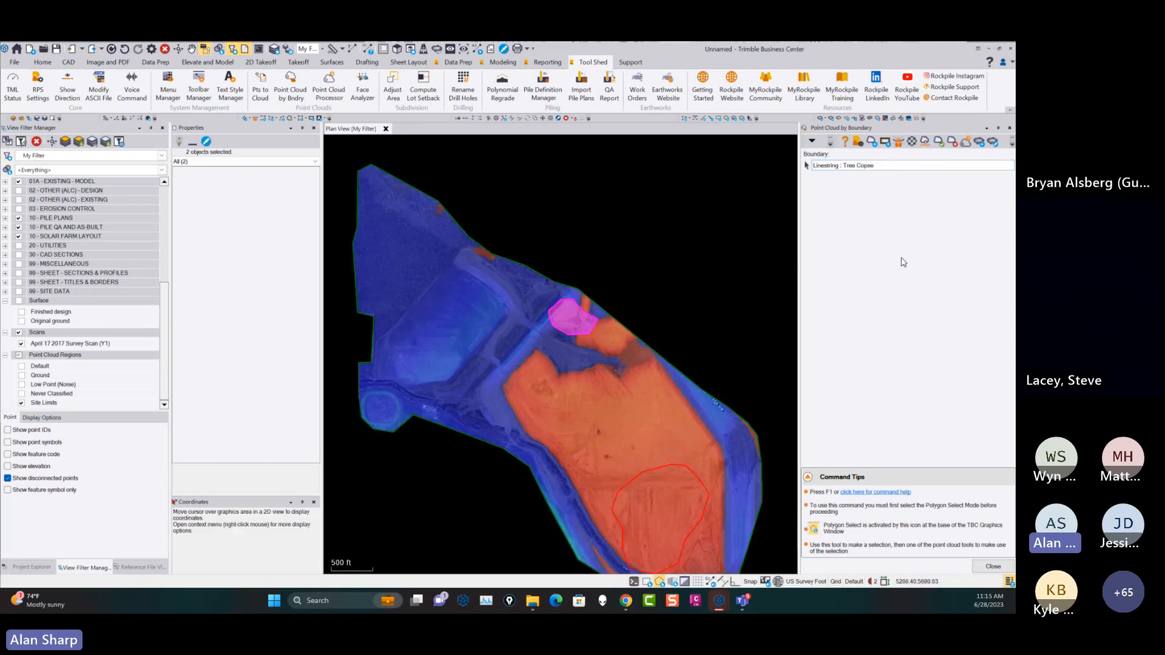
click(925, 142)
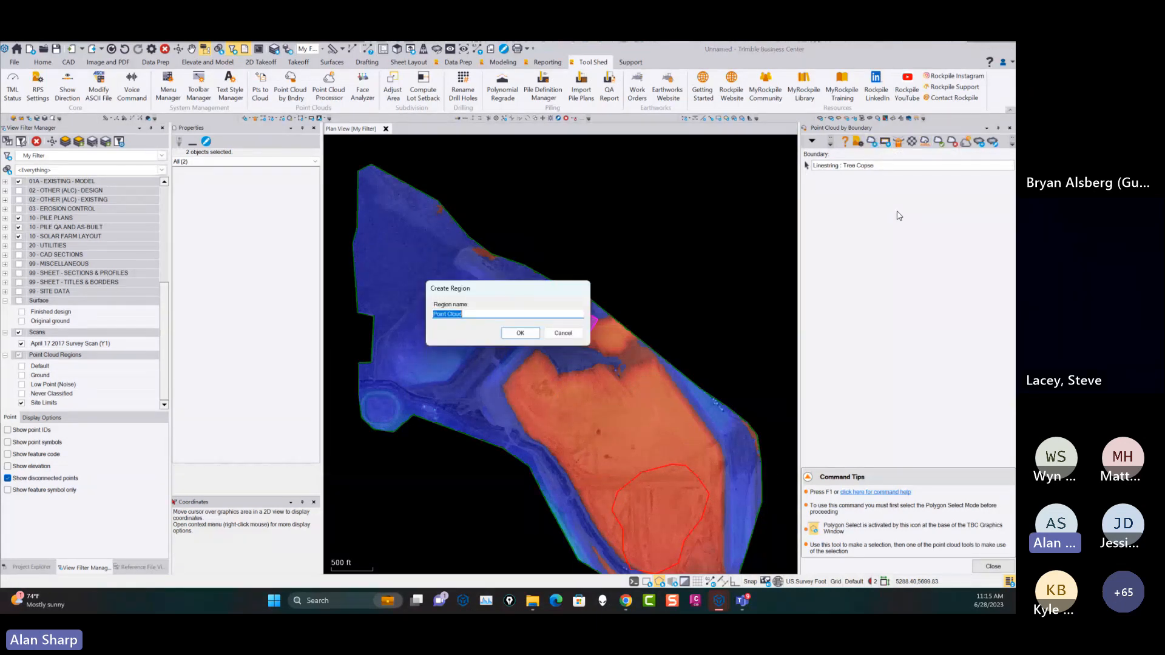
text(Exclusions)
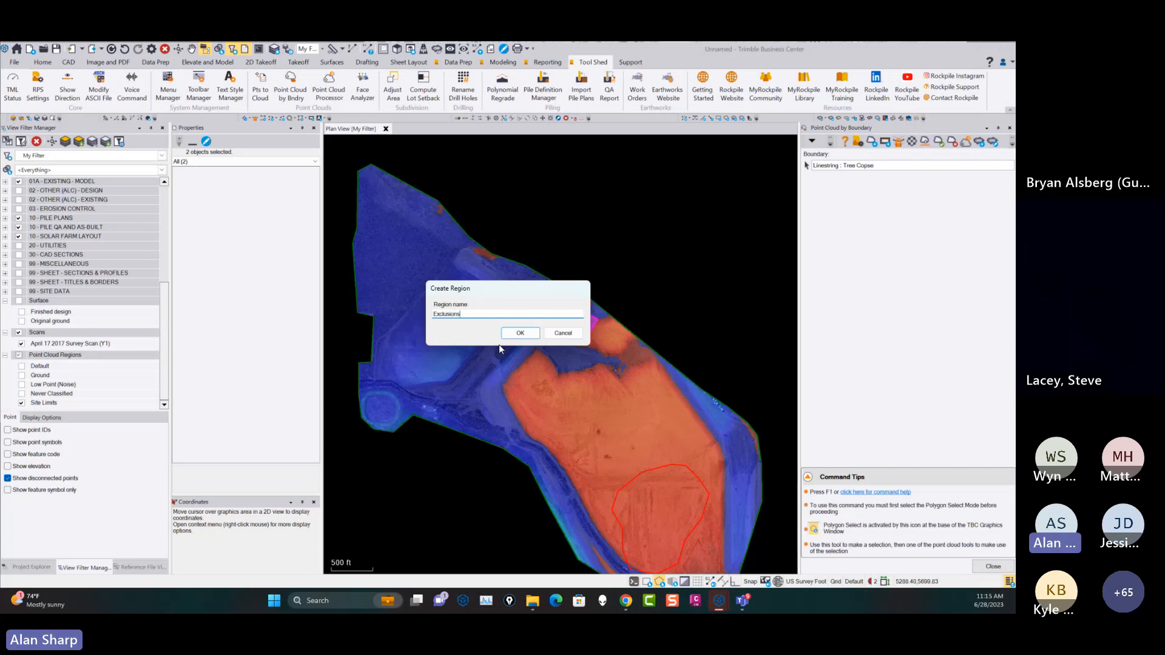
click(537, 332)
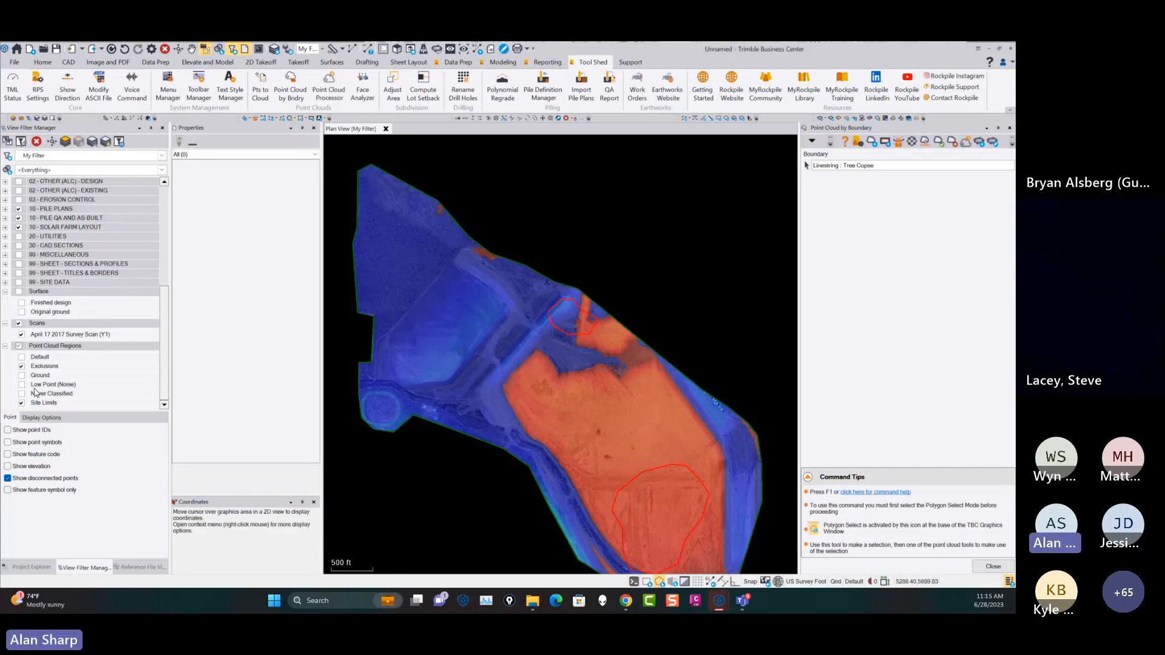
Hide the Exclusions region, add the points inside the Wetland Area 1 boundary to it, and finish Point Cloud by Boundary.
click(21, 366)
middle_drag(633, 367, 629, 302)
click(962, 166)
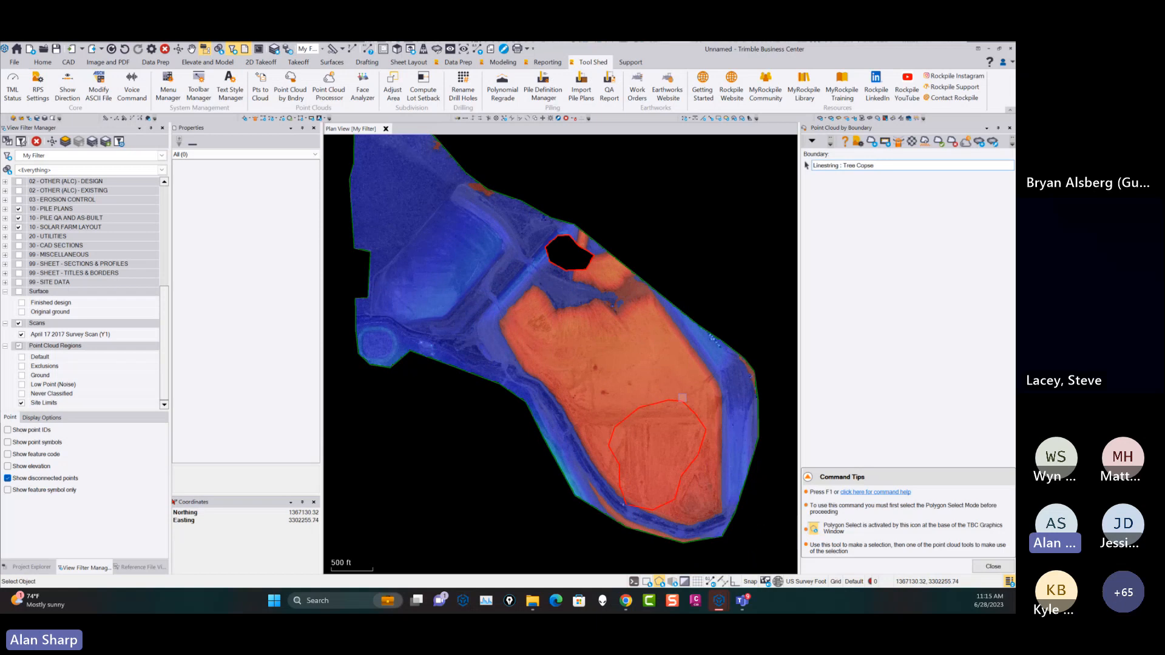
click(682, 398)
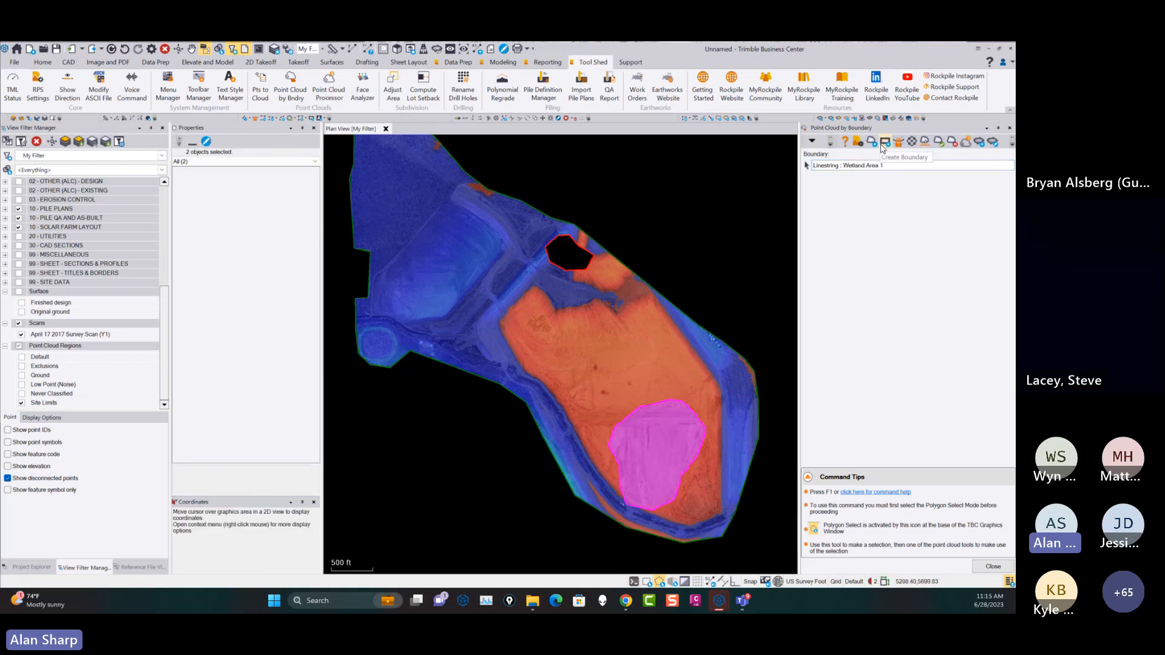
click(926, 143)
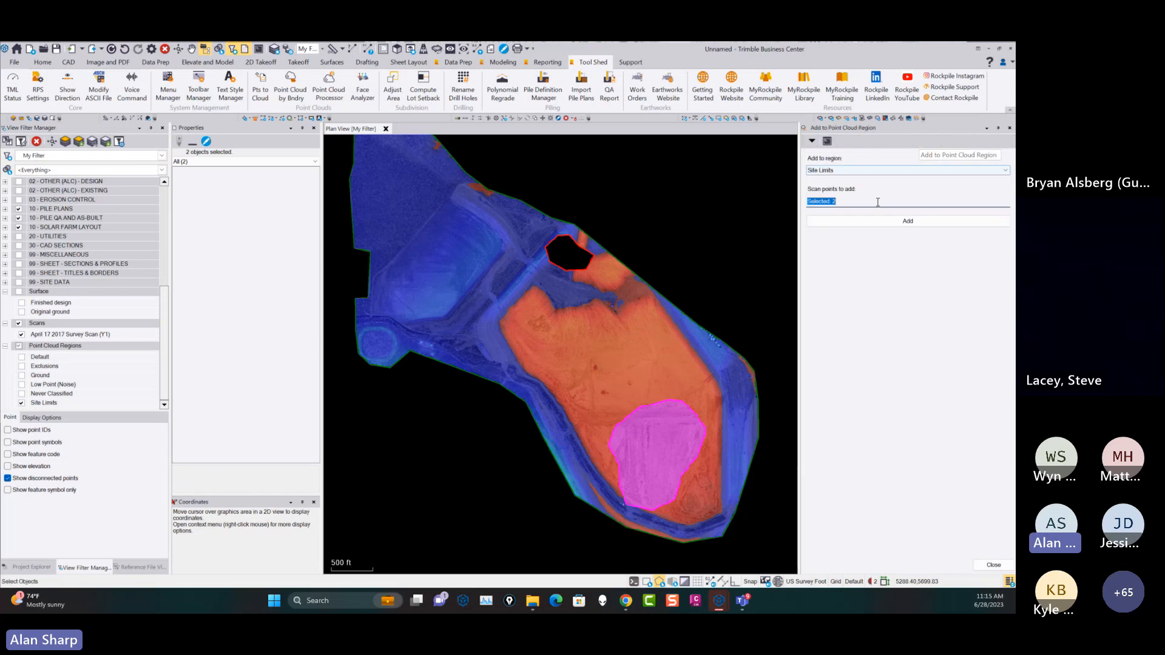
click(841, 173)
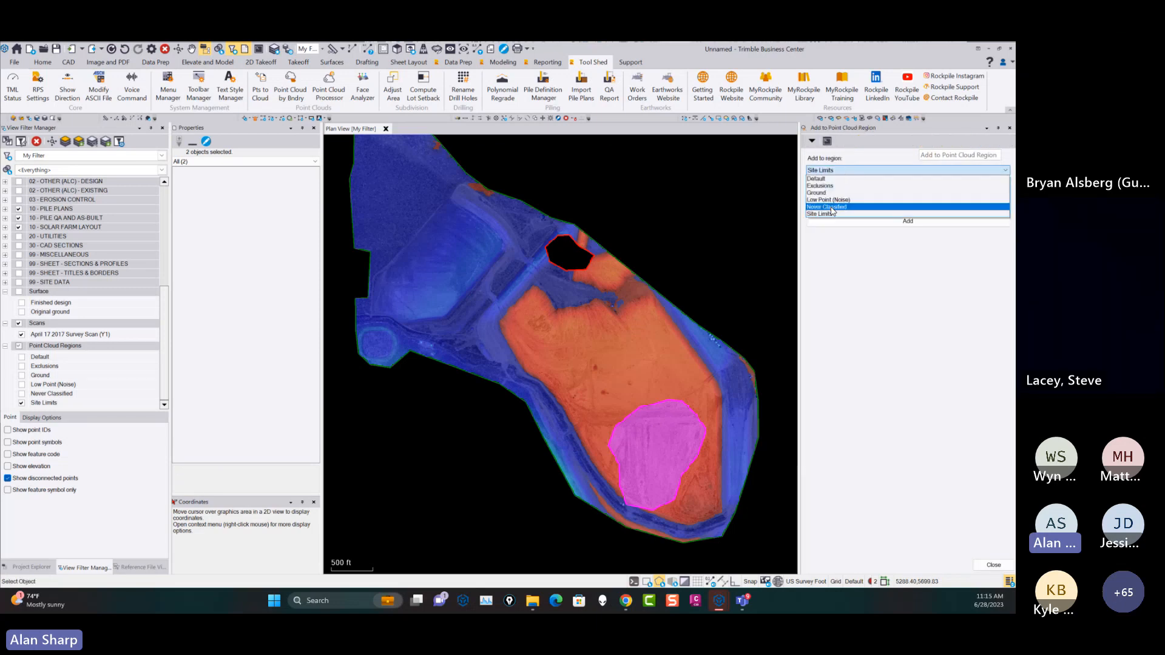
click(831, 185)
click(904, 222)
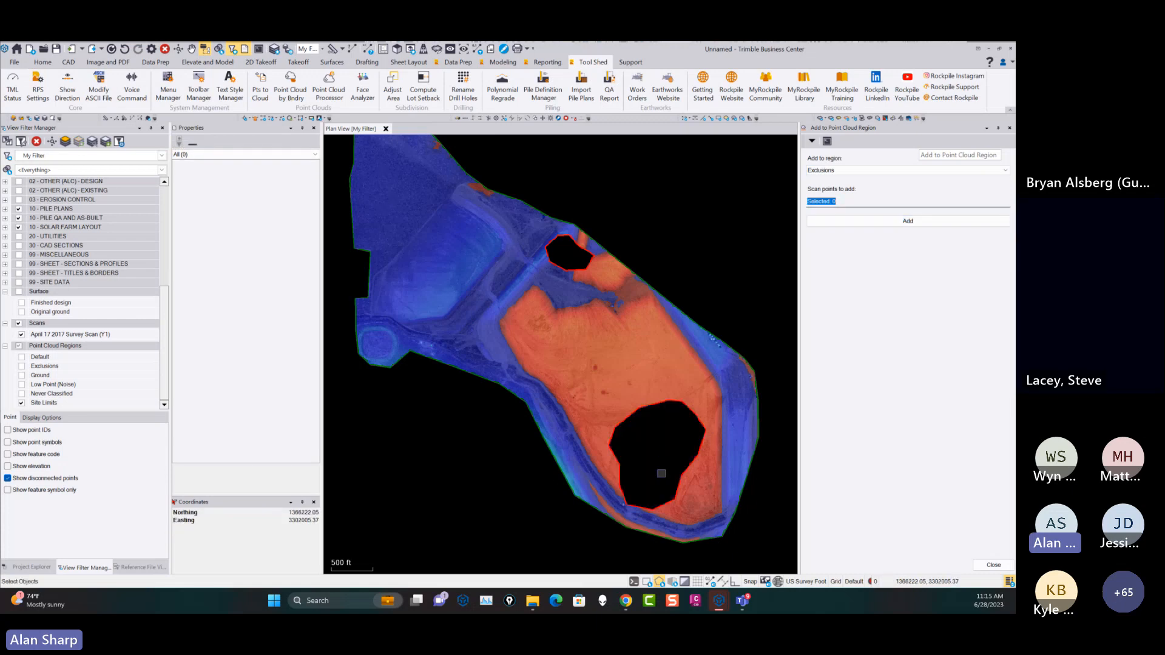
click(993, 565)
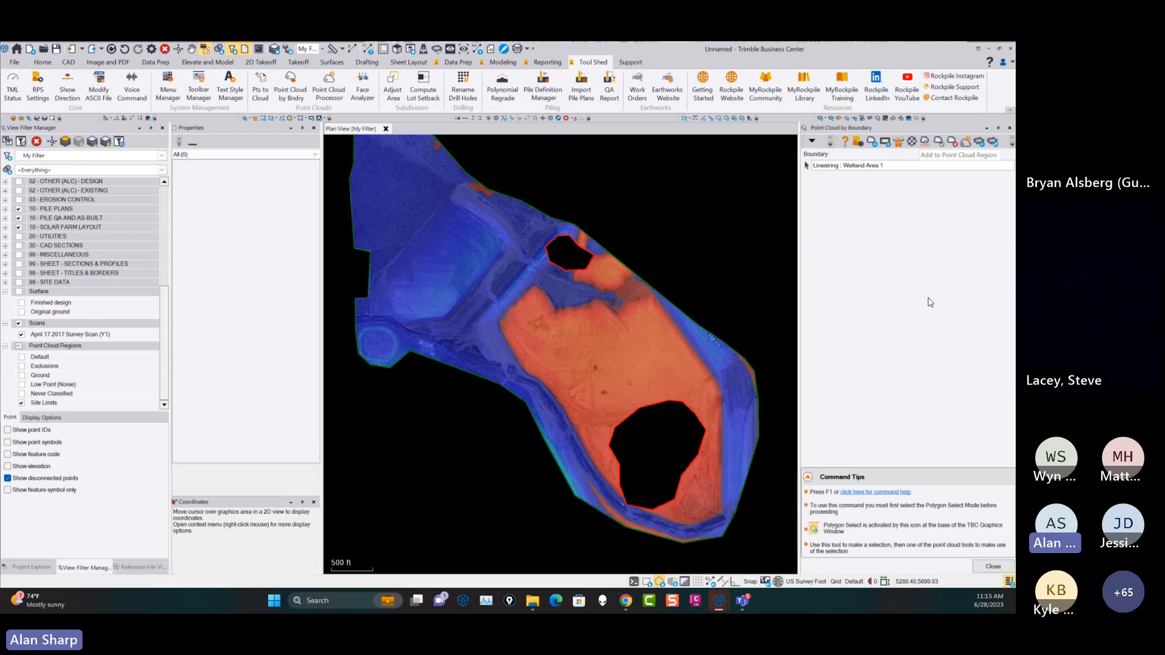
click(982, 570)
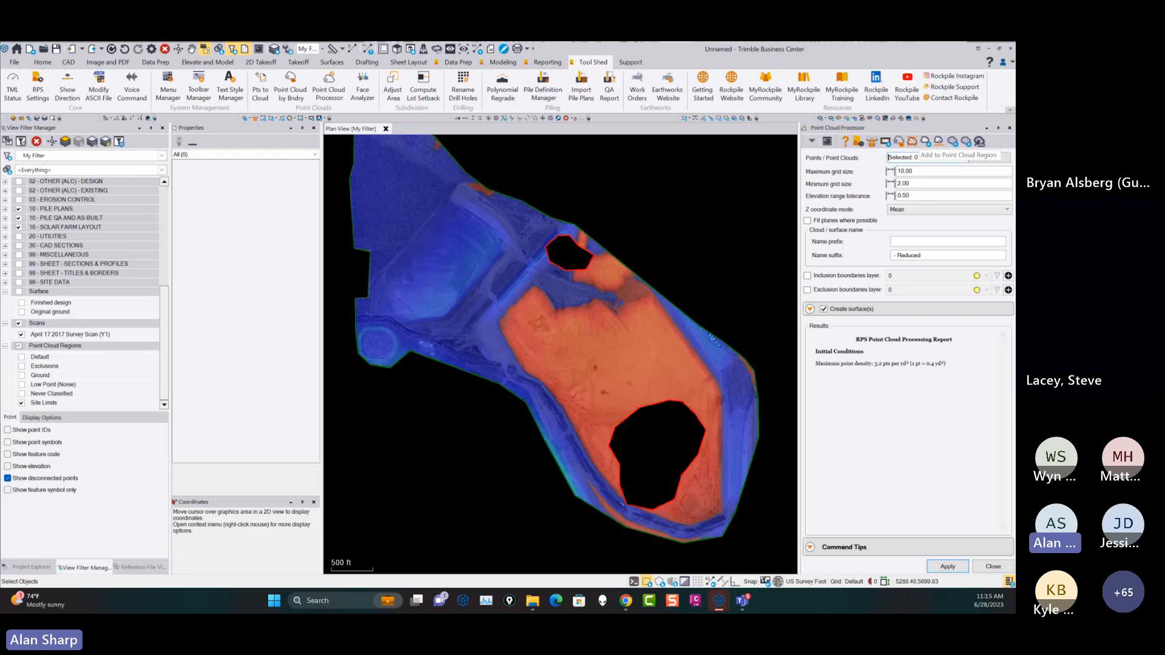
Sample the Site Limits point cloud region randomly to 10.00 million points, using the output name prefix Sample.
click(913, 143)
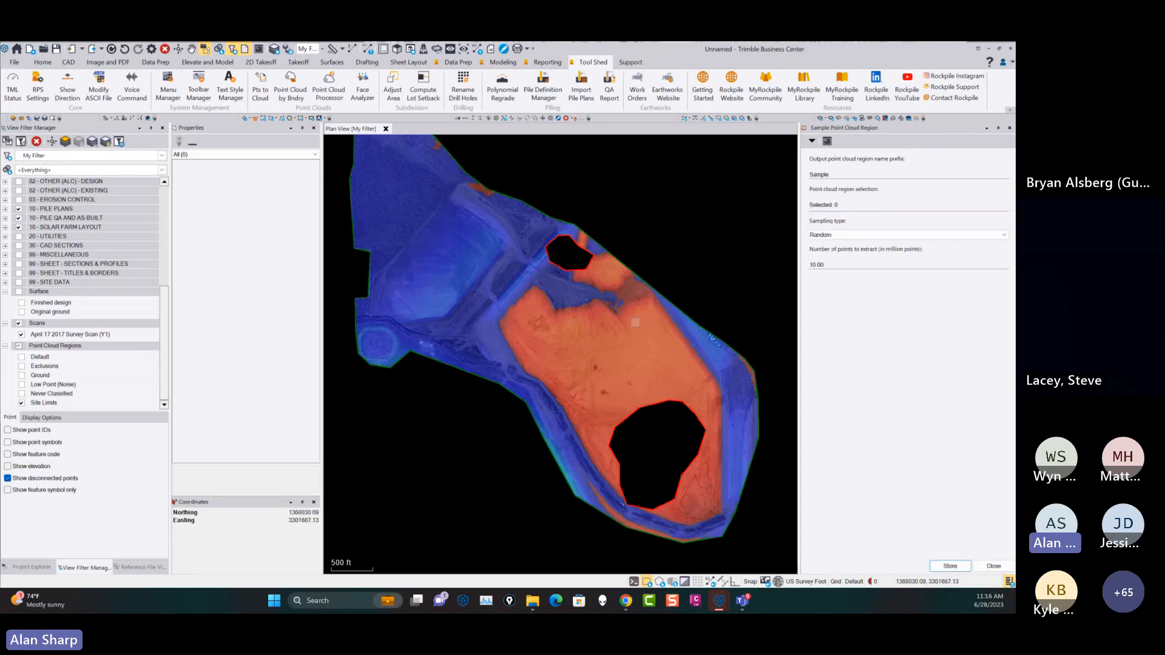
click(842, 177)
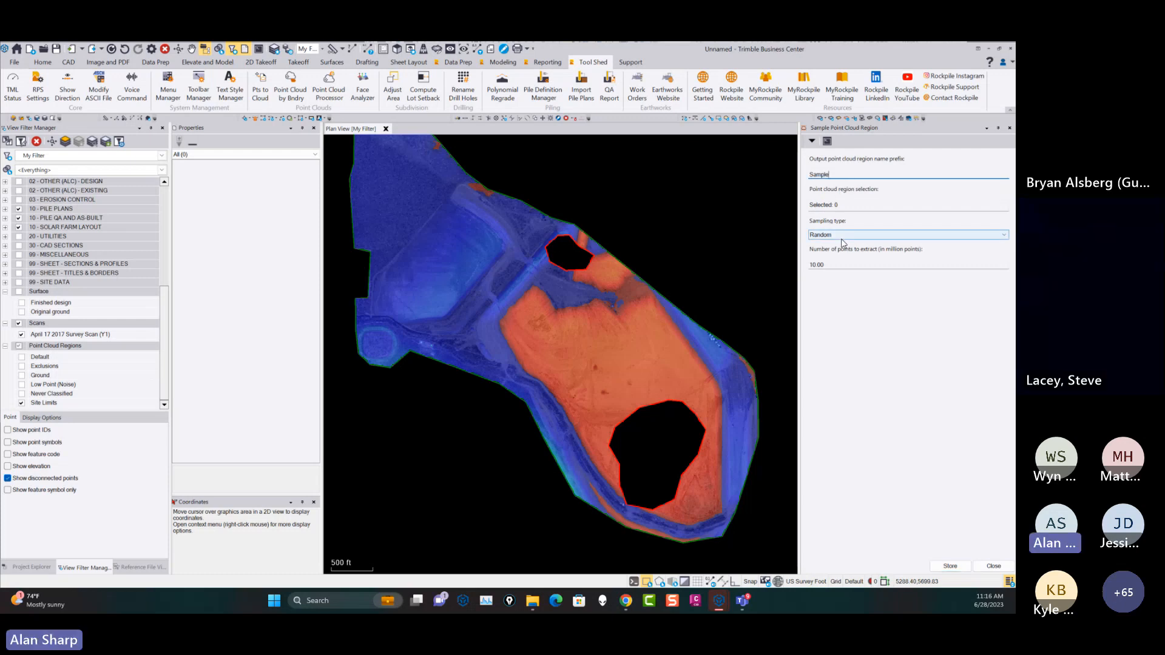
click(844, 204)
click(704, 350)
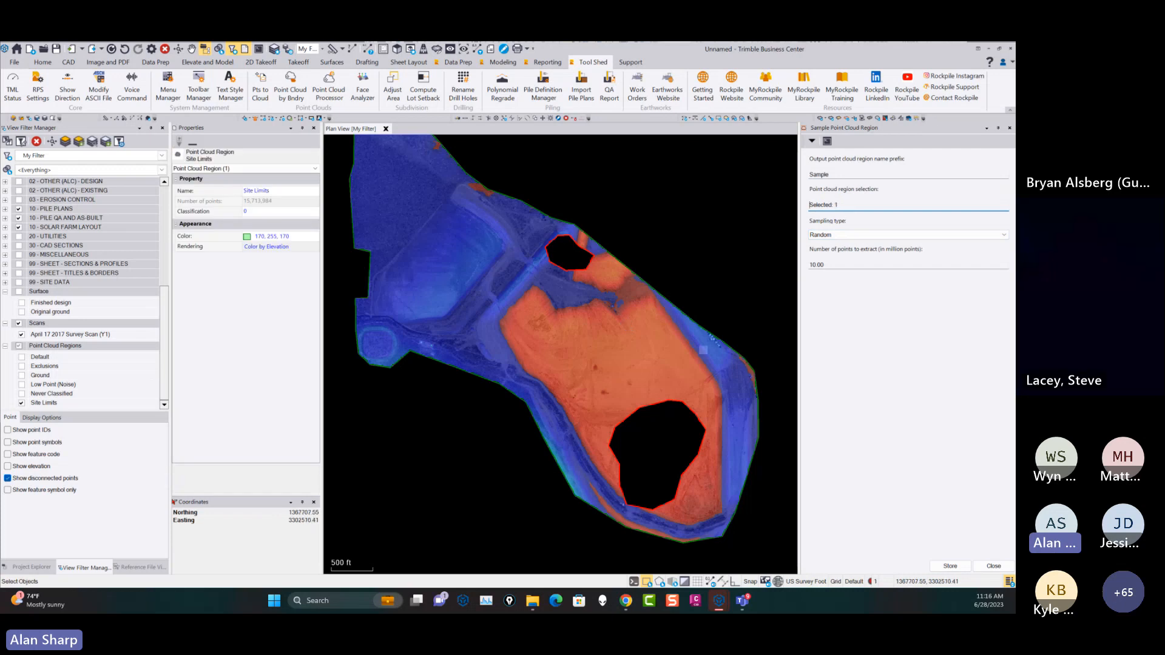
click(828, 264)
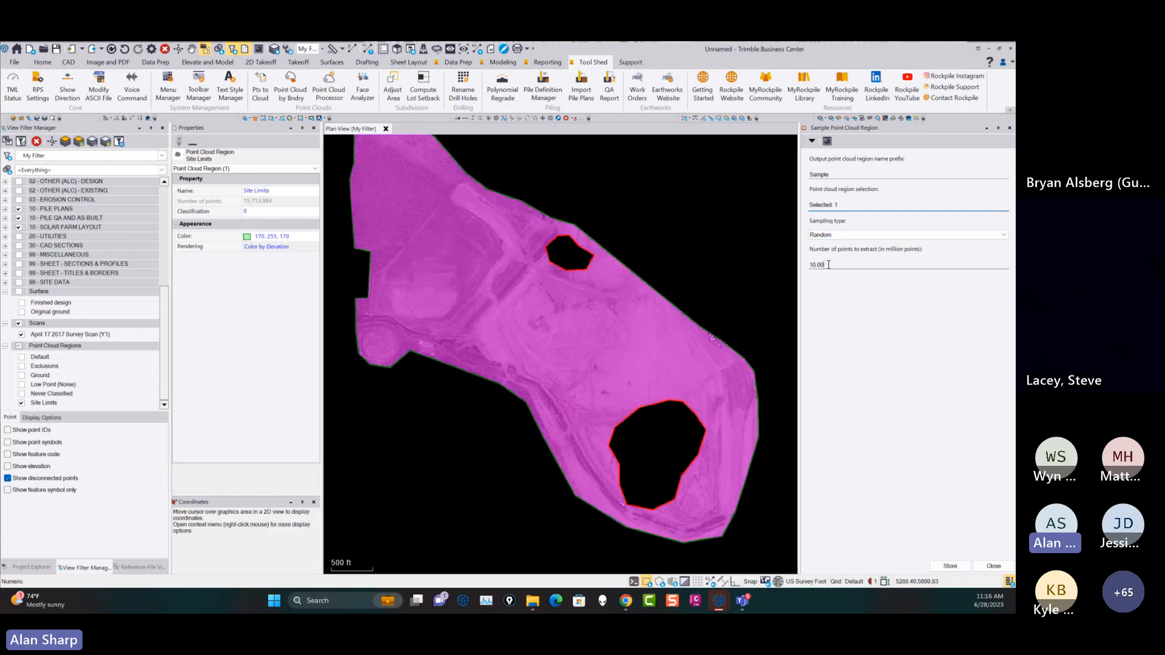
double_click(828, 265)
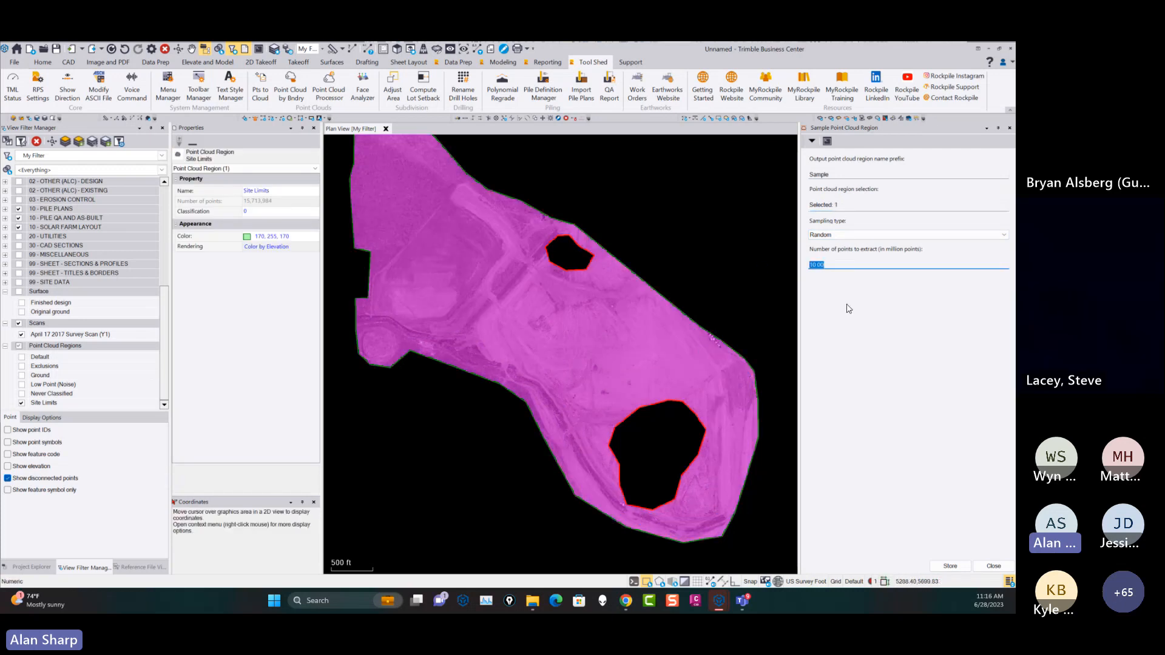
click(957, 566)
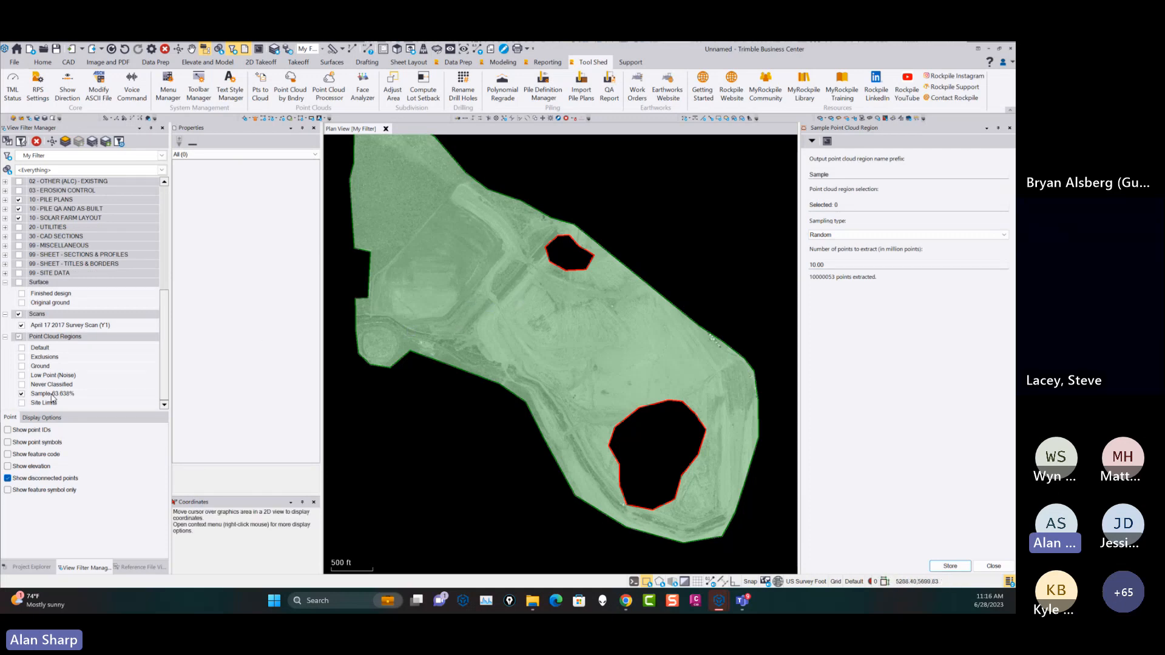
click(994, 567)
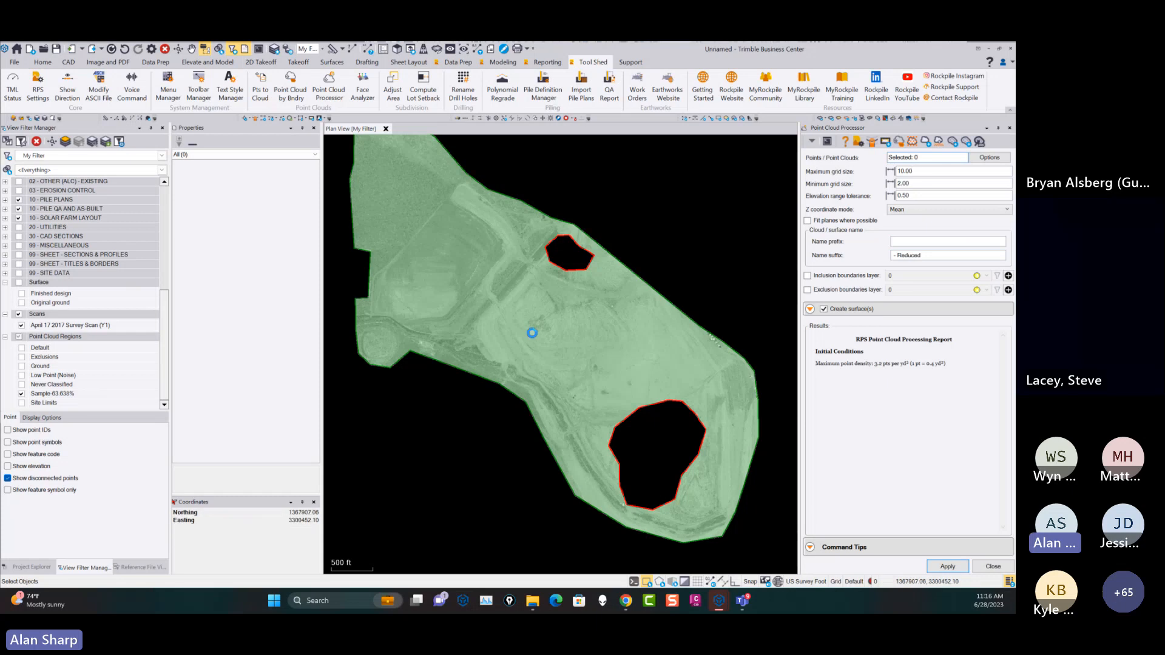
click(533, 332)
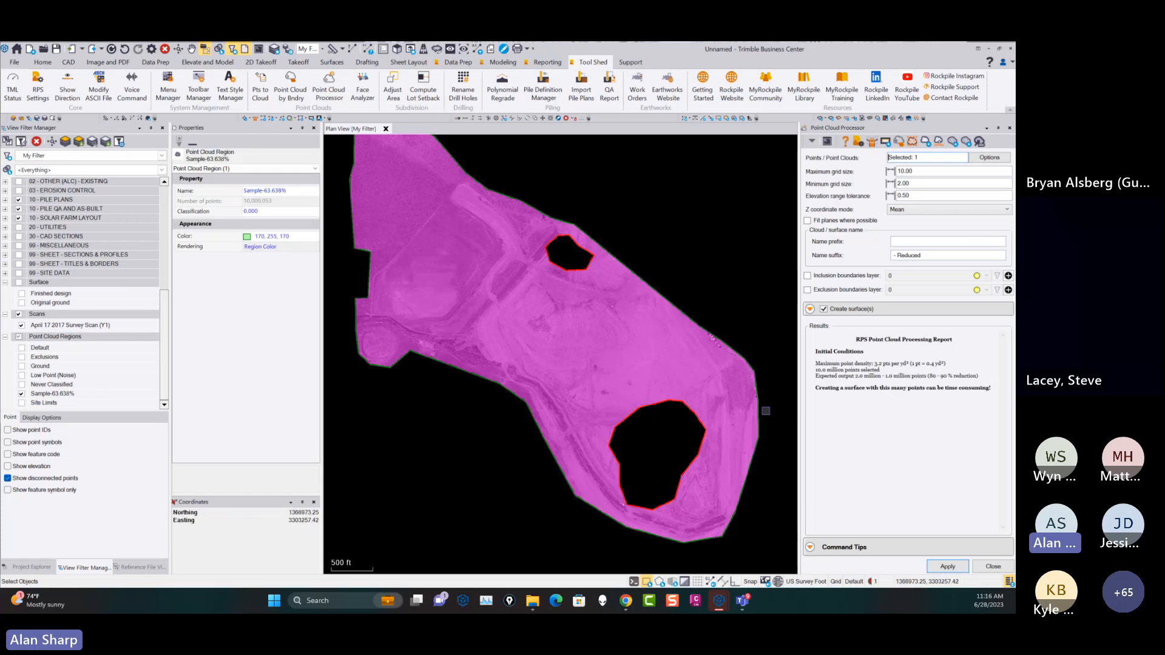
click(922, 171)
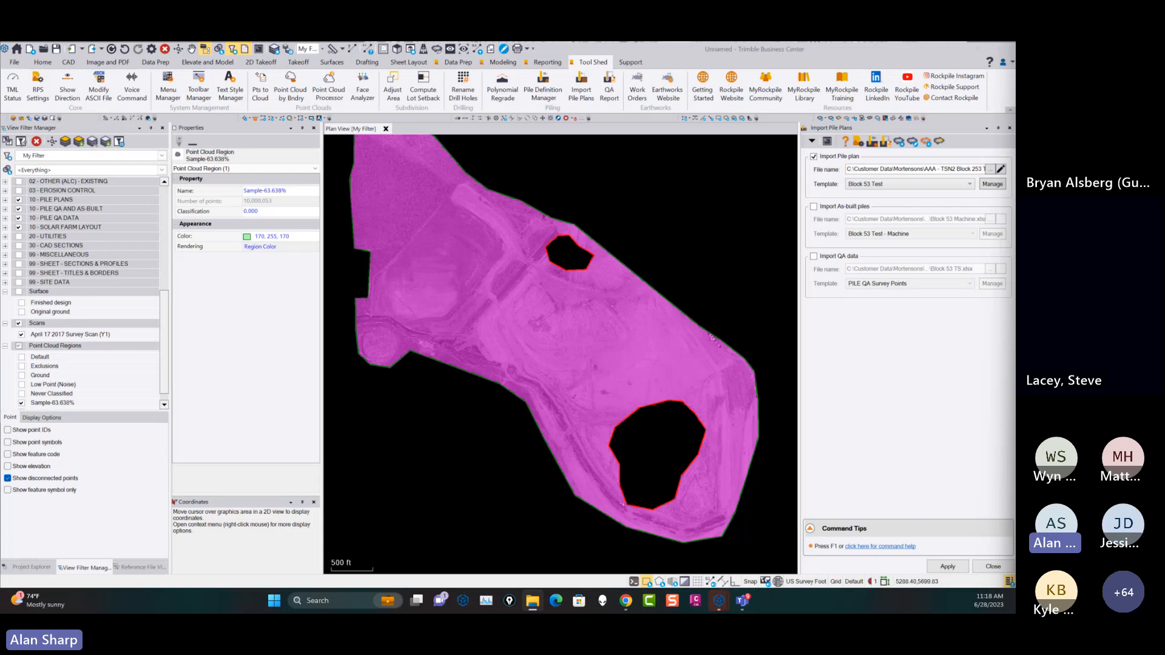
click(994, 566)
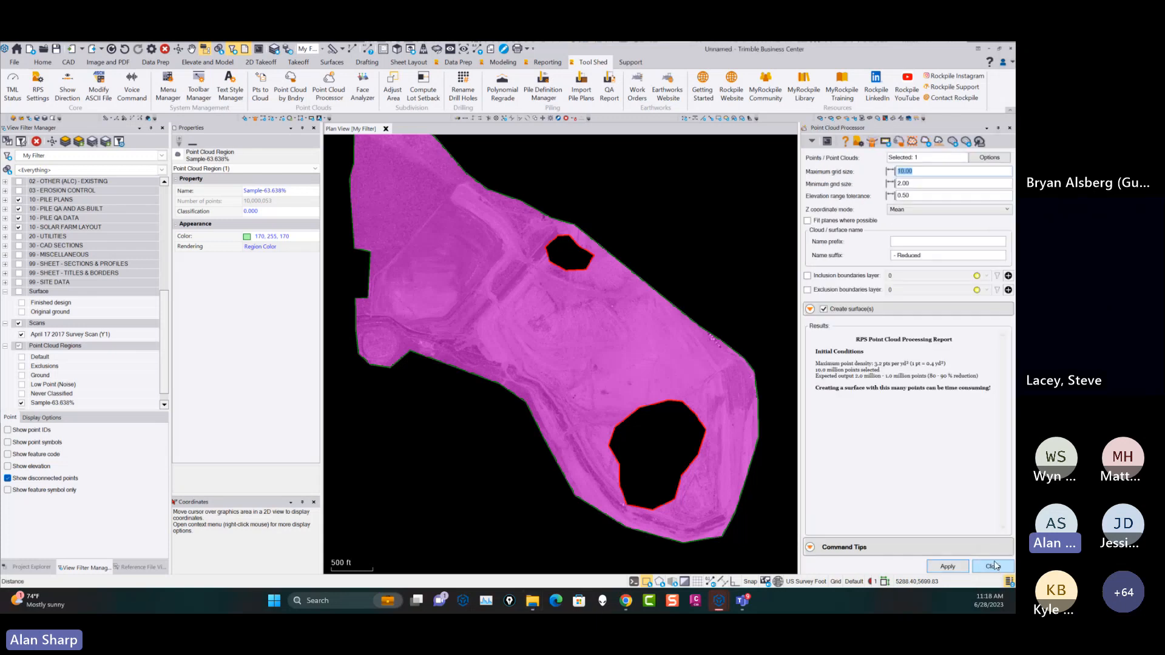
click(994, 566)
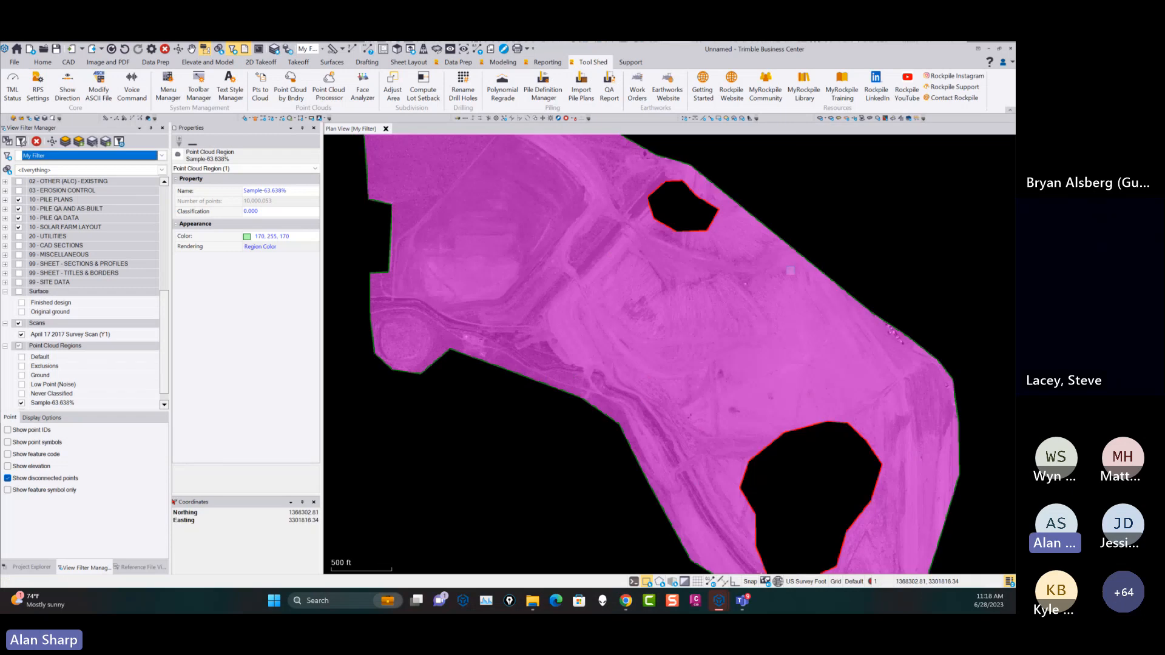
Start the Radial Points command and enter point ID 1 and feature code SP, keeping layer 0.
scroll(746, 235, down, 2)
middle_drag(746, 235, 561, 259)
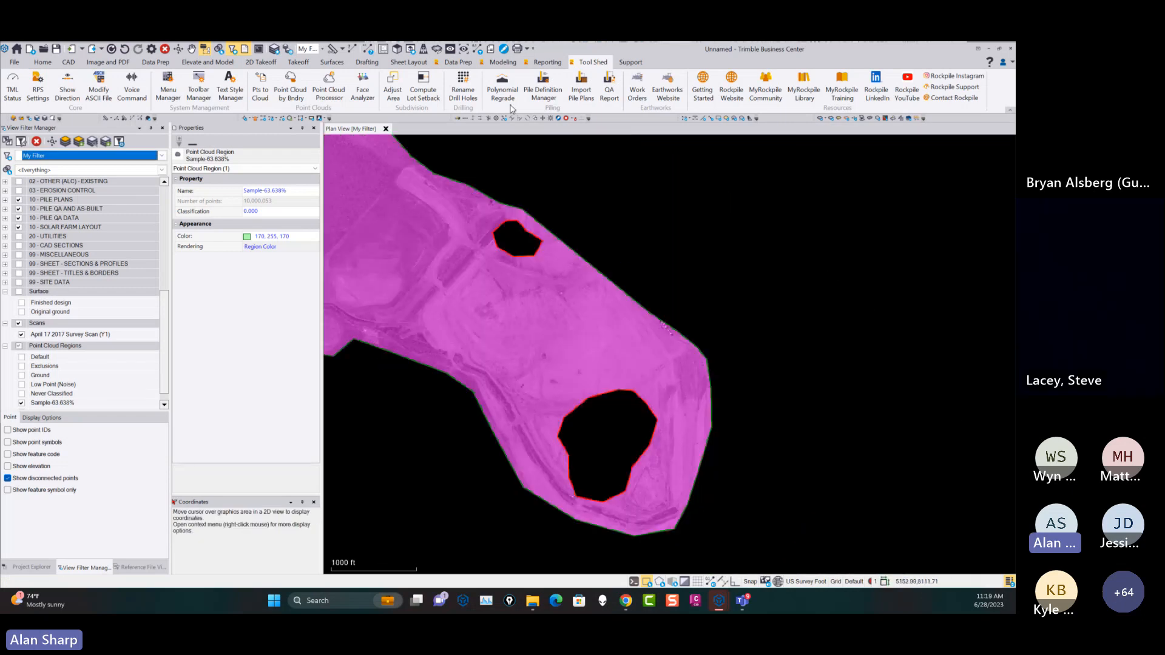
click(457, 63)
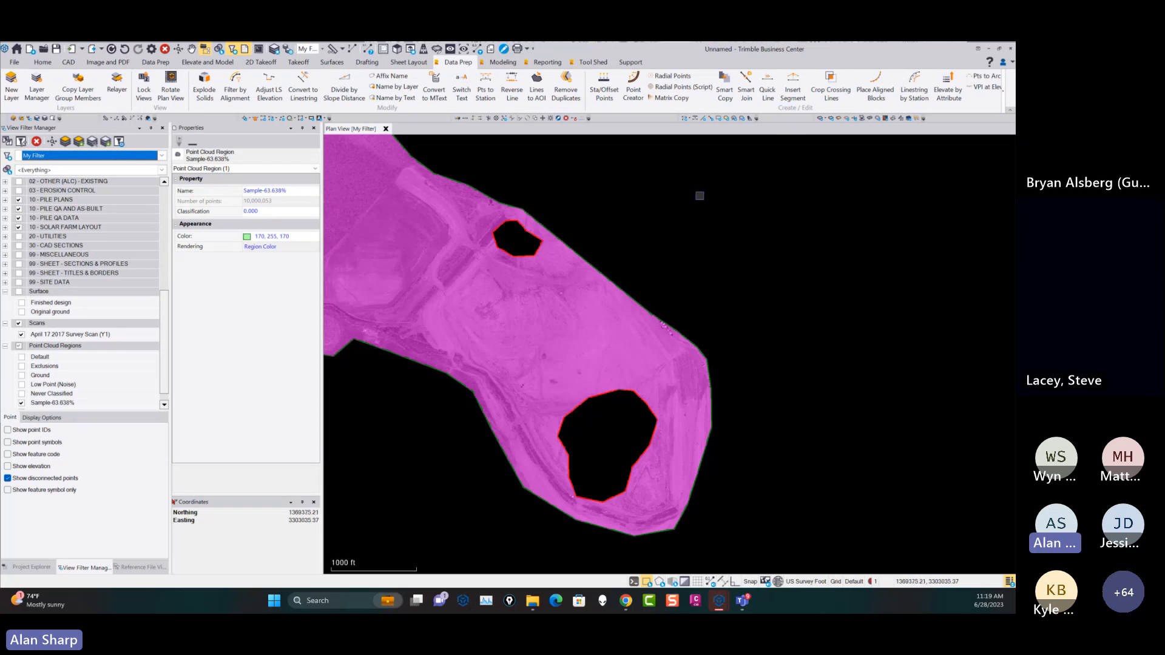
click(669, 77)
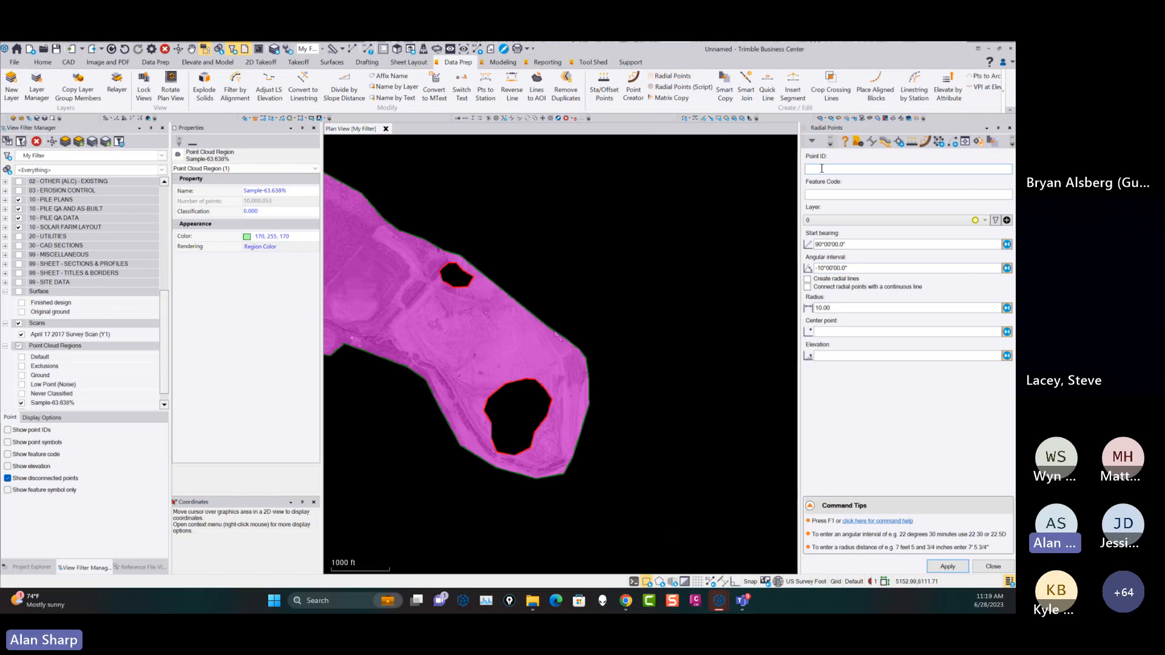
click(839, 196)
text(SP)
click(833, 222)
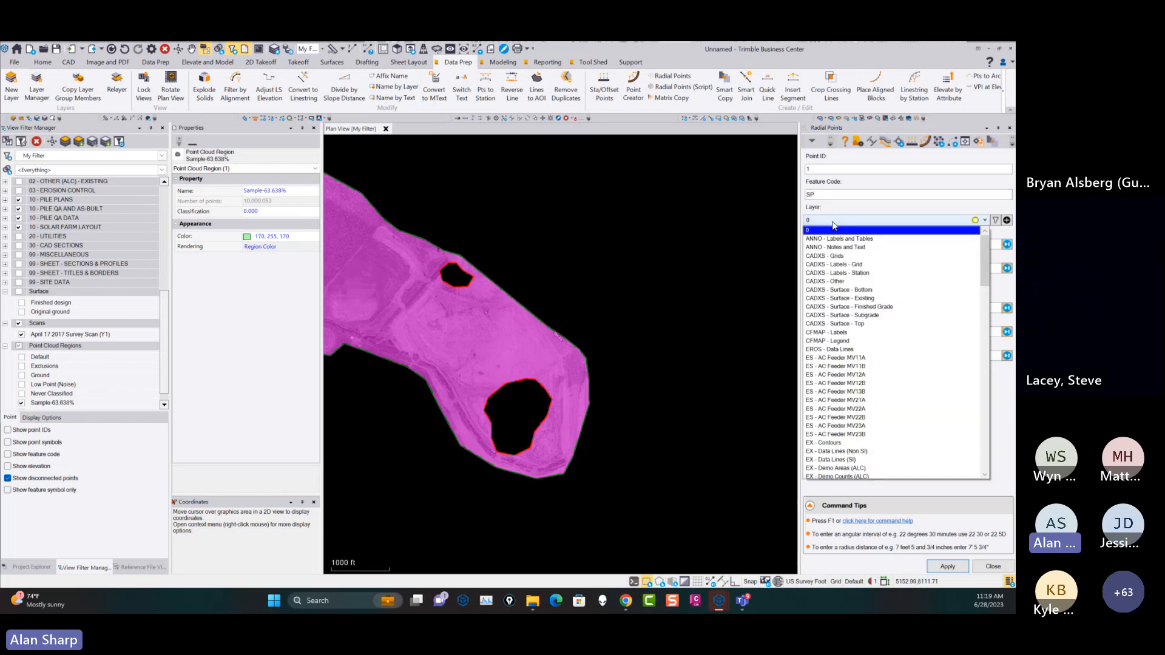
click(833, 222)
Set the radial points' start bearing to 0° and the angular interval to 10°.
triple_click(855, 244)
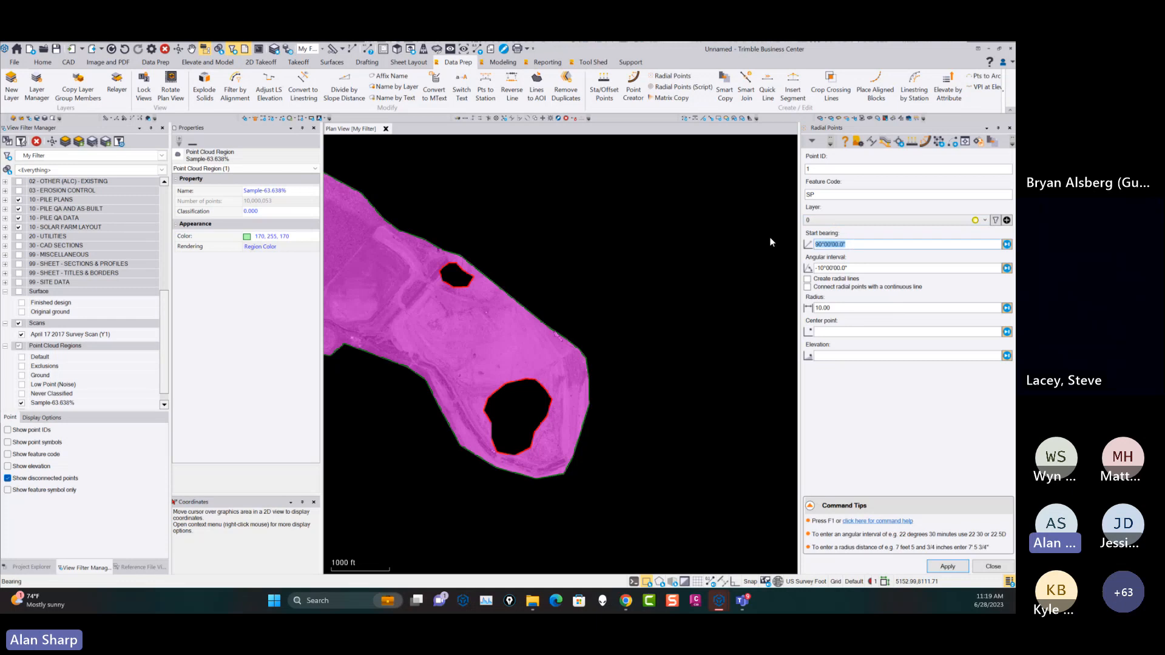
text(0)
key(Tab)
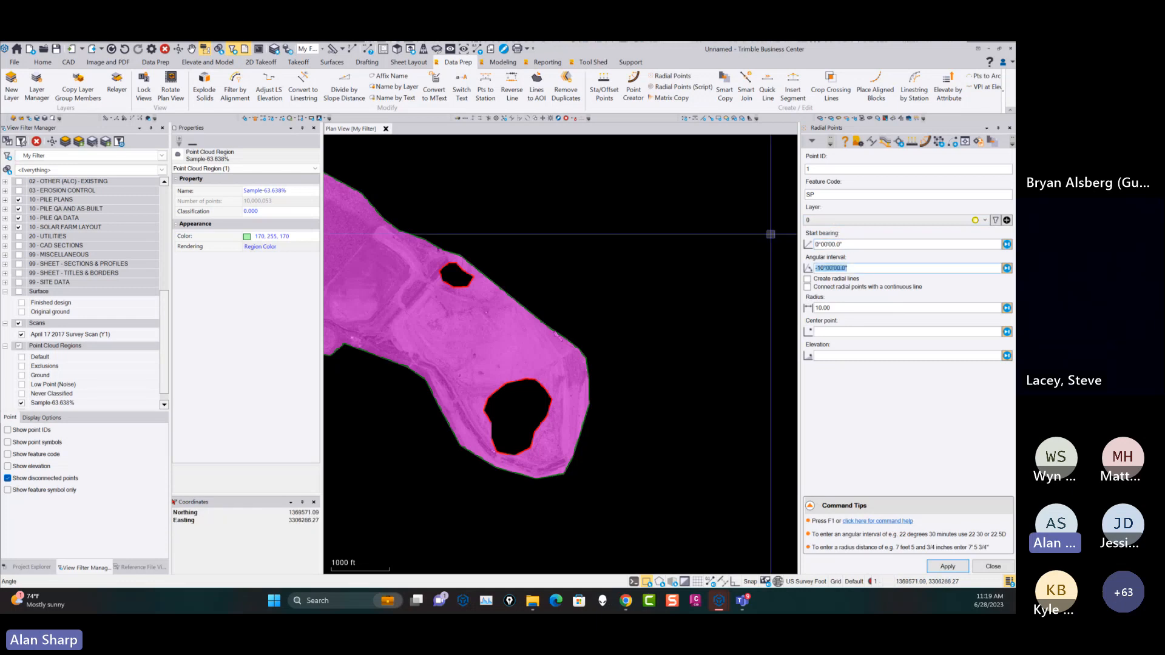
text(10)
key(Tab)
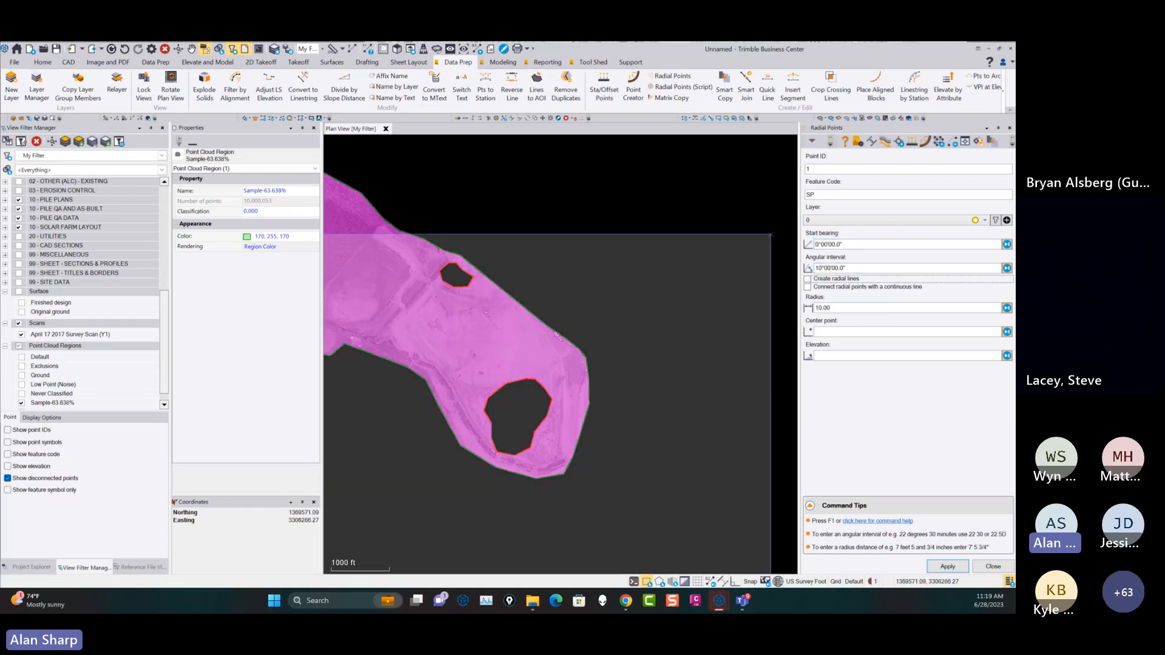
Enable radial lines and the continuous line connecting the radial points, and set the radius to 20.00.
click(808, 278)
click(807, 287)
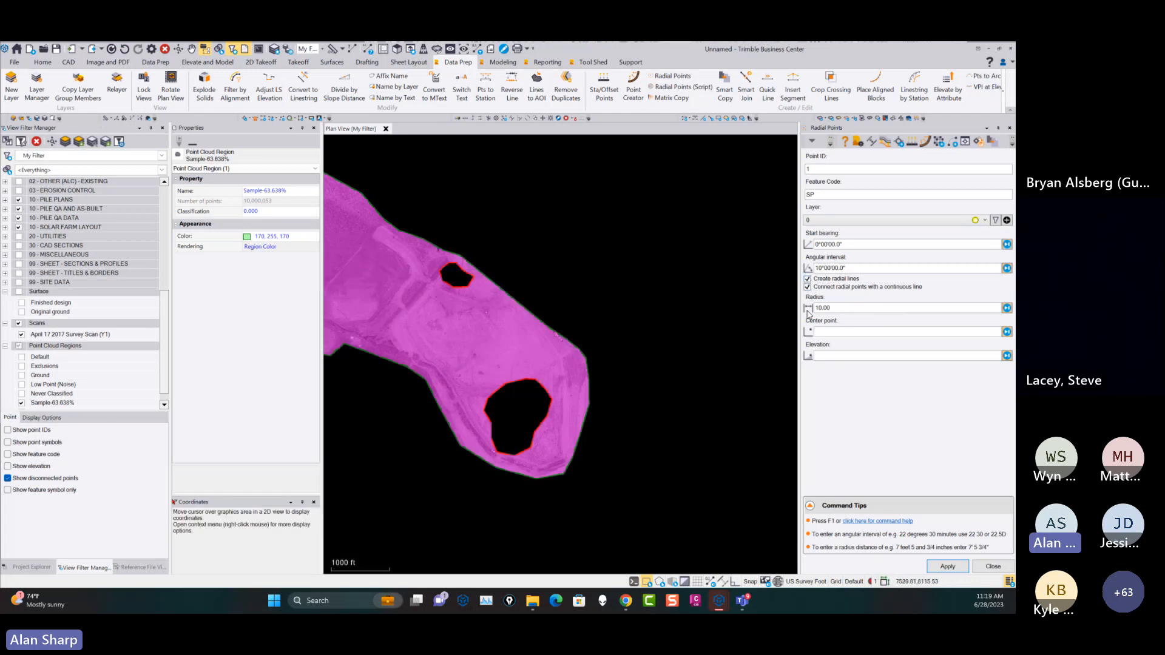
click(843, 309)
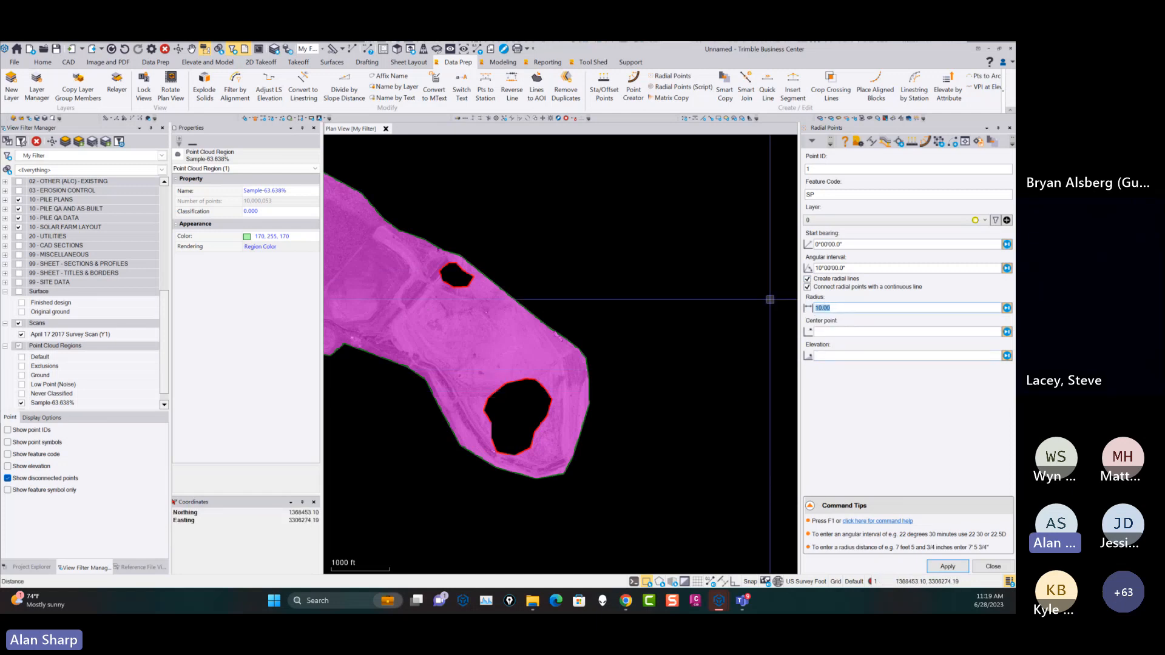
text(20)
key(Tab)
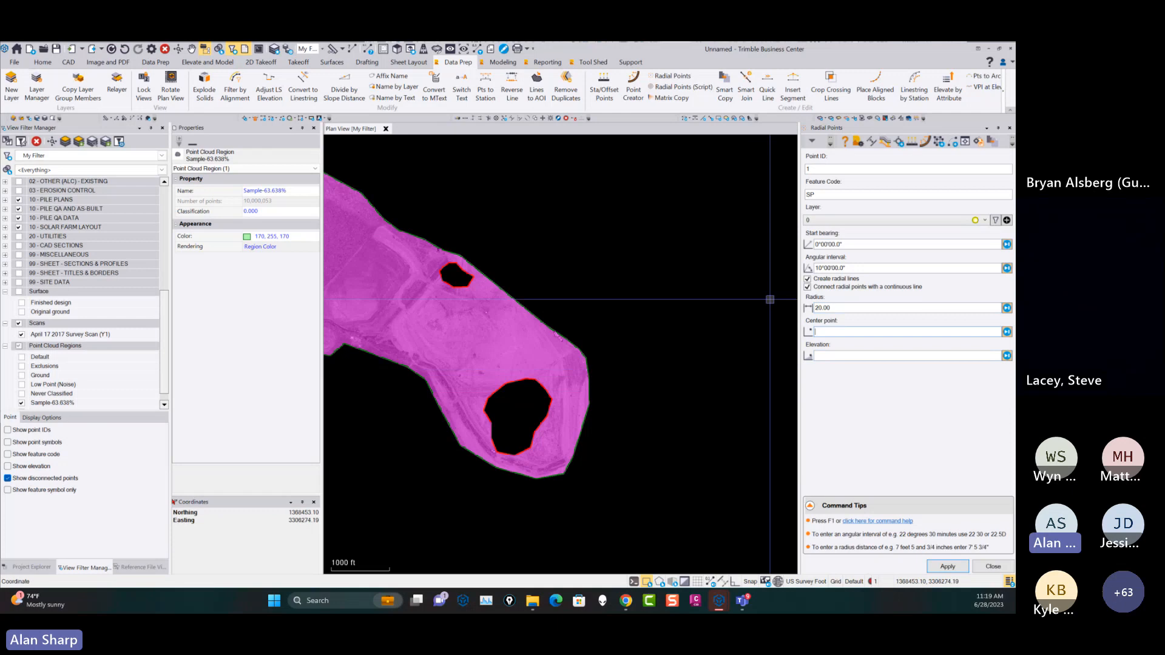
Create the radial points around a center picked in the empty area northeast of the point cloud, at elevation 100, and show layer 0.
click(692, 231)
text(1)
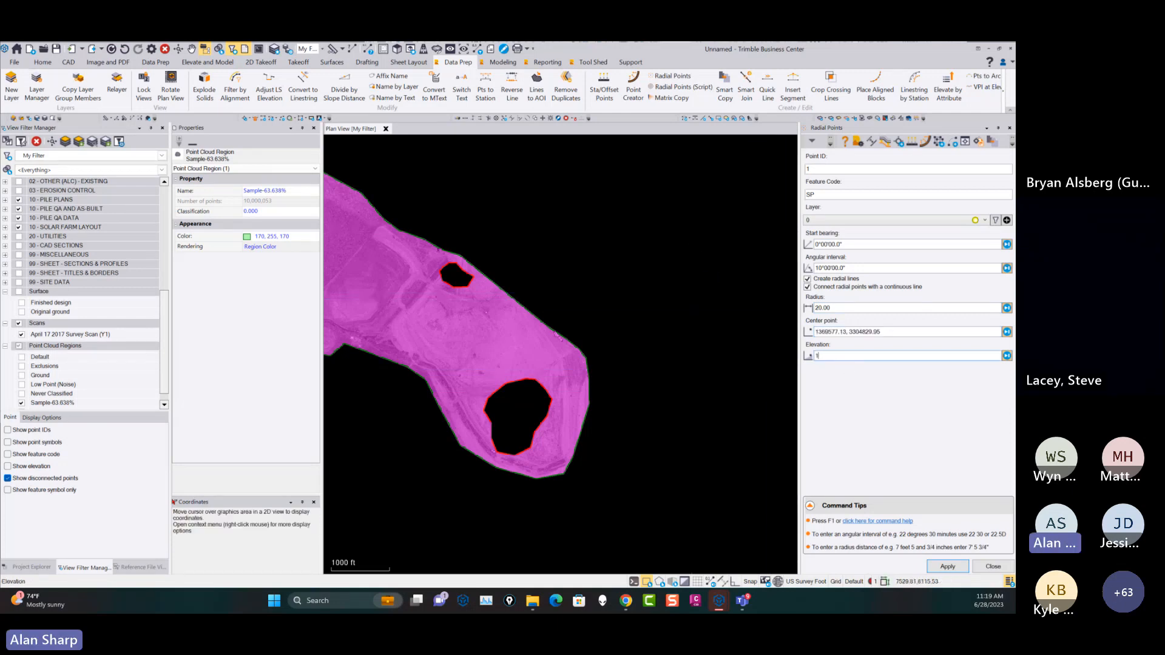
text(00)
key(Return)
scroll(693, 298, up, 10)
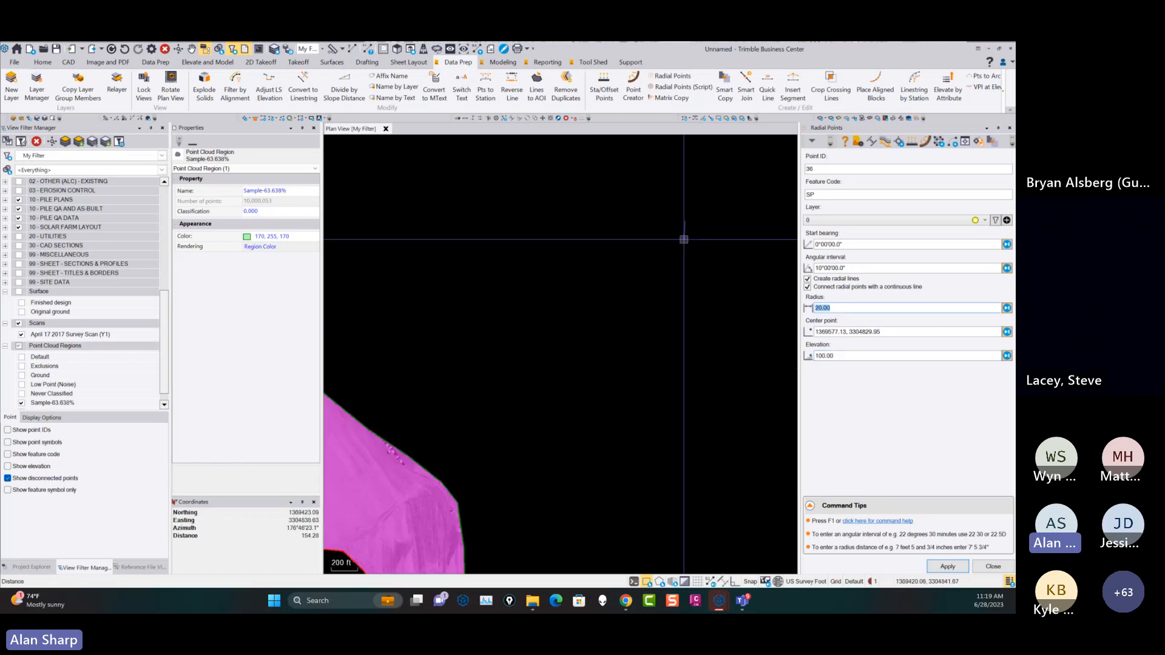
click(948, 566)
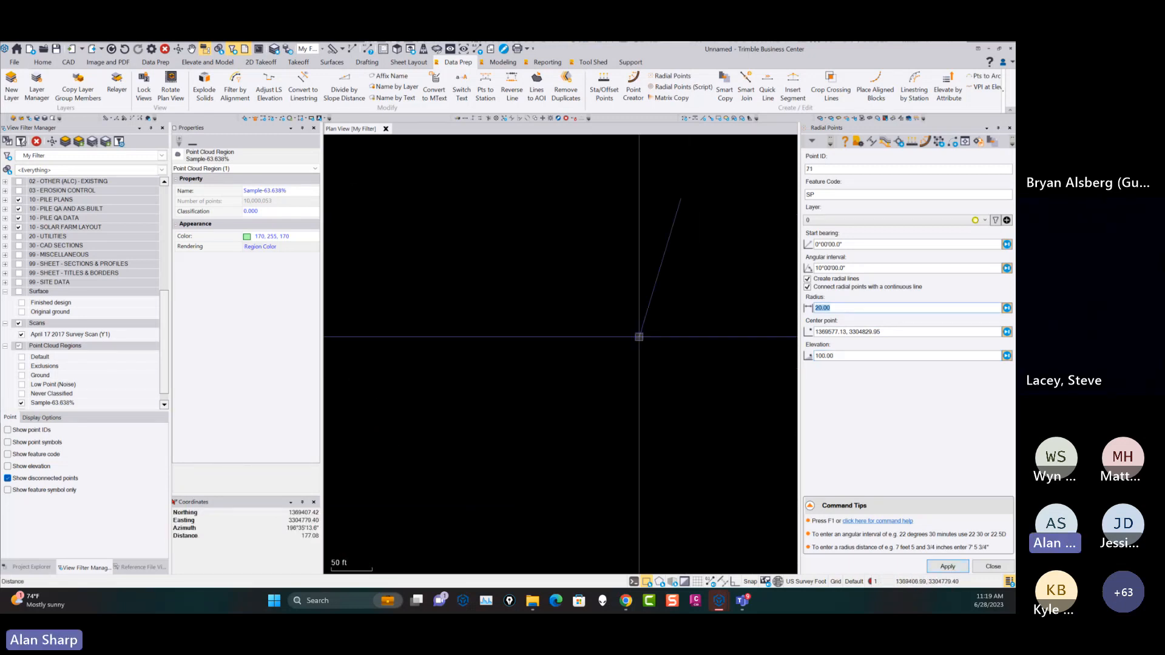
scroll(34, 194, up, 5)
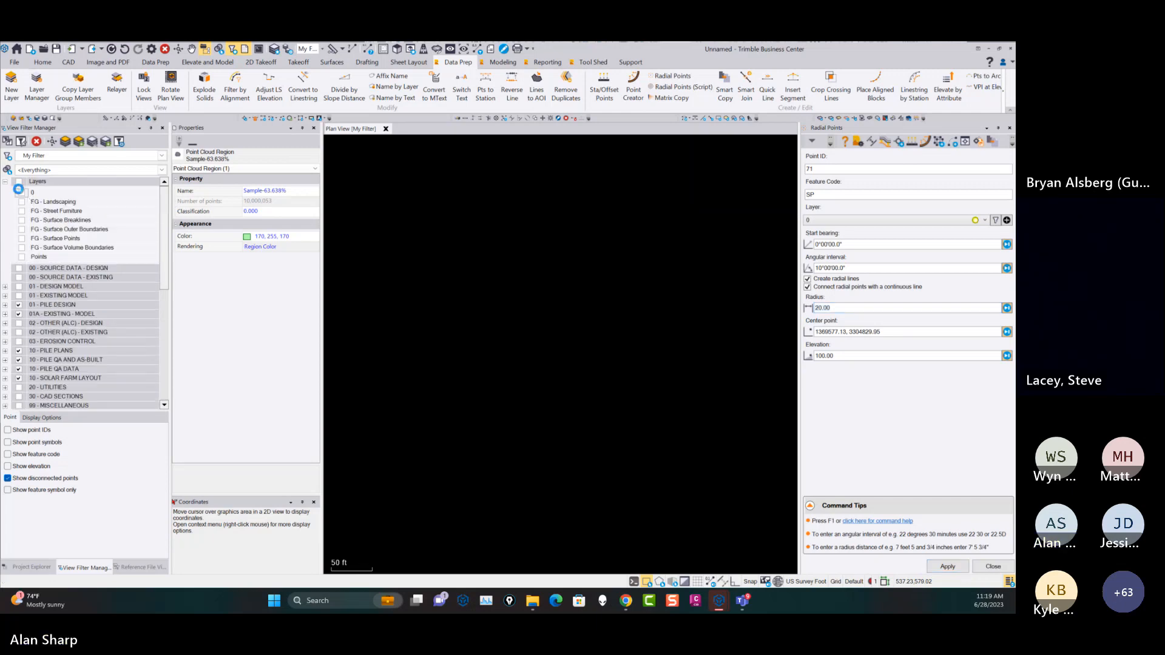
scroll(677, 324, up, 5)
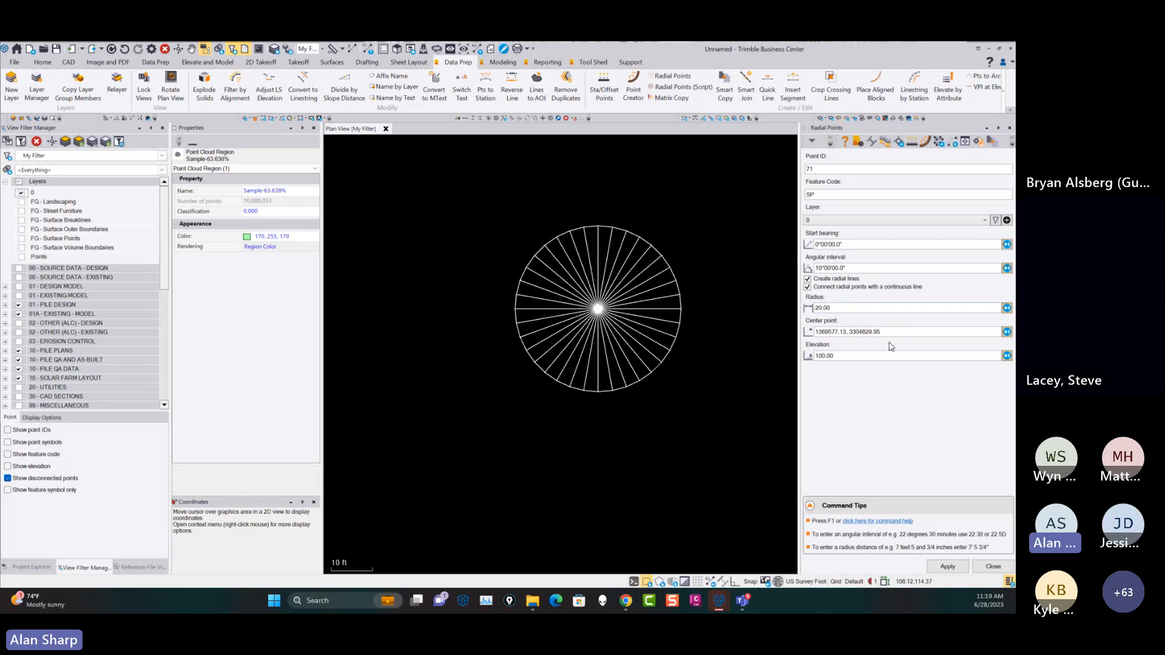
Create a second radial array from the first array's center with a 45° angular interval and a radius of 30.00, and close Radial Points.
click(840, 307)
click(1007, 268)
text(45)
key(Tab)
key(Tab)
key(Tab)
text(30)
key(Tab)
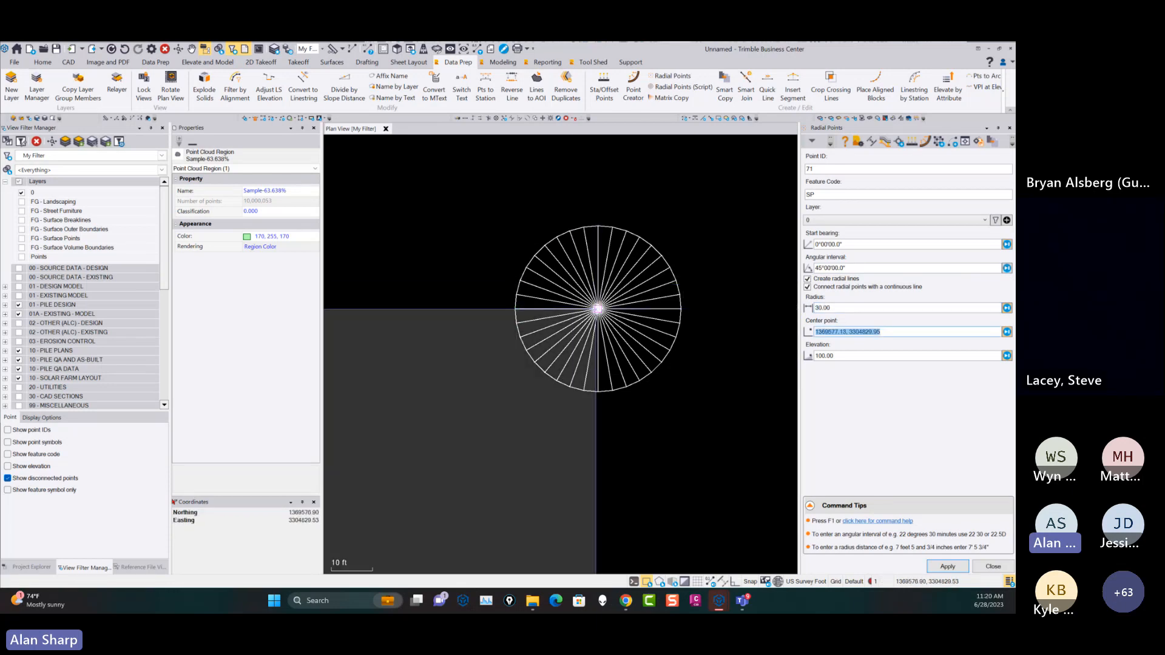
click(597, 309)
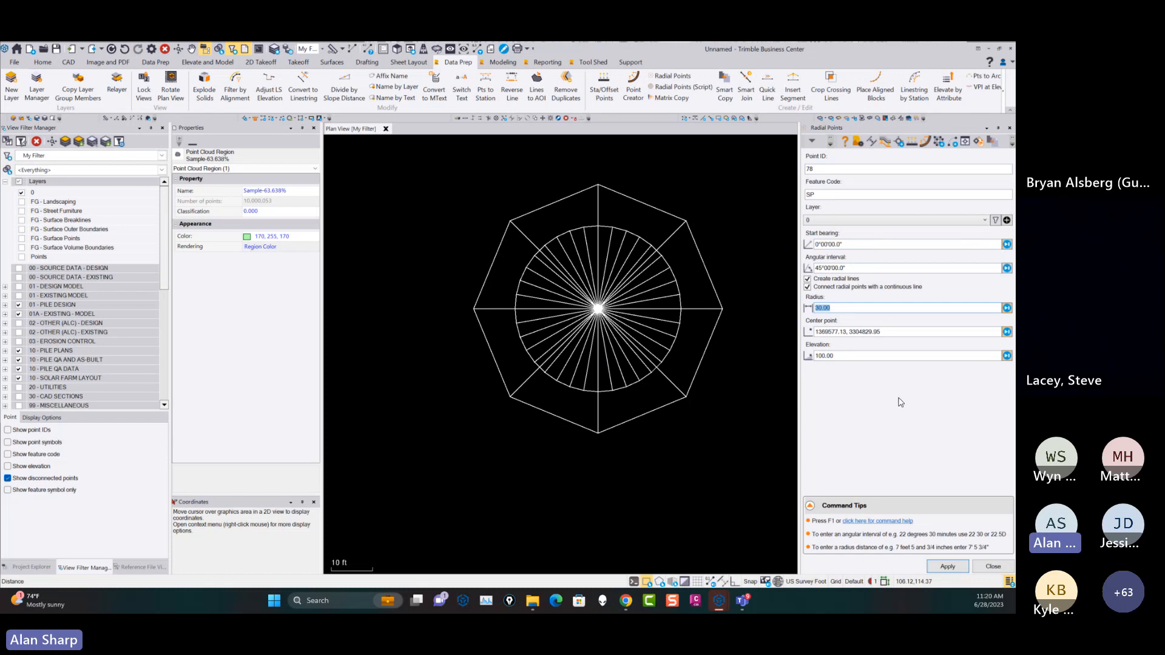
scroll(555, 321, down, 4)
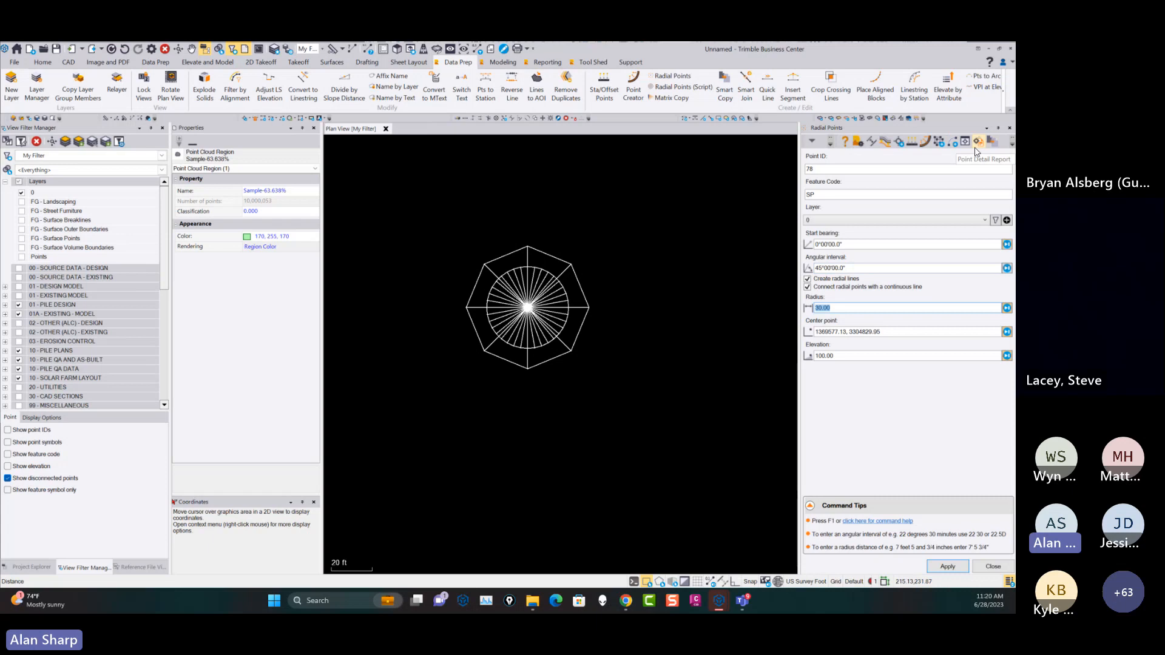
click(994, 566)
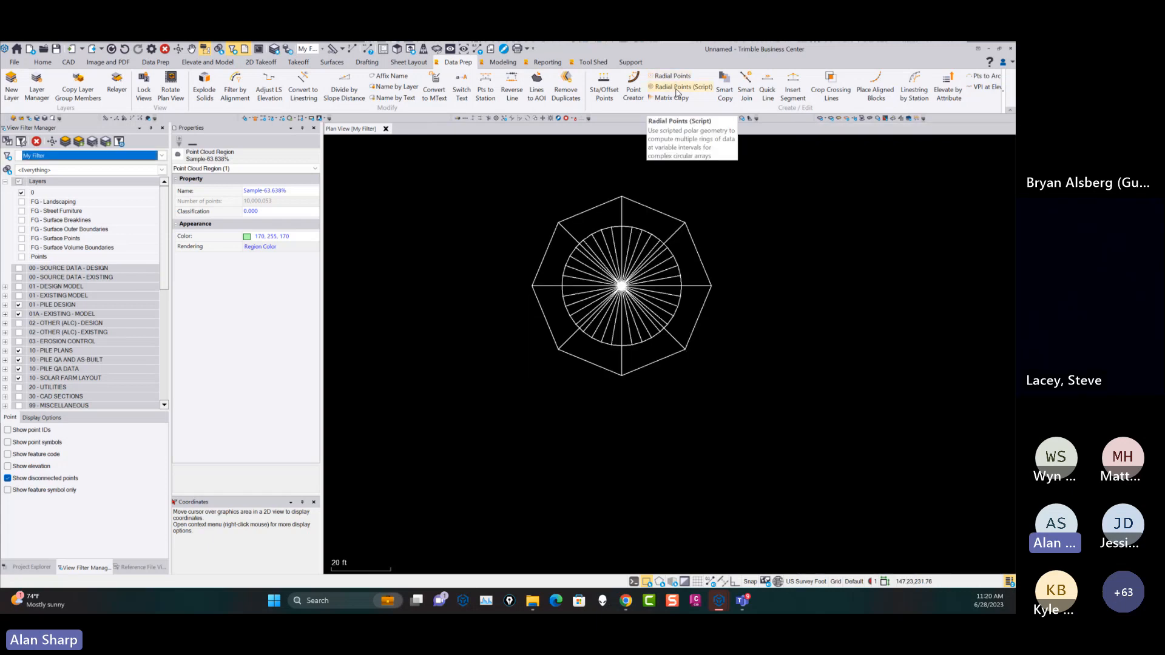
Start the Radial Points (Script) command for scripted circular arrays and bring up the Tool Shed commands.
click(680, 87)
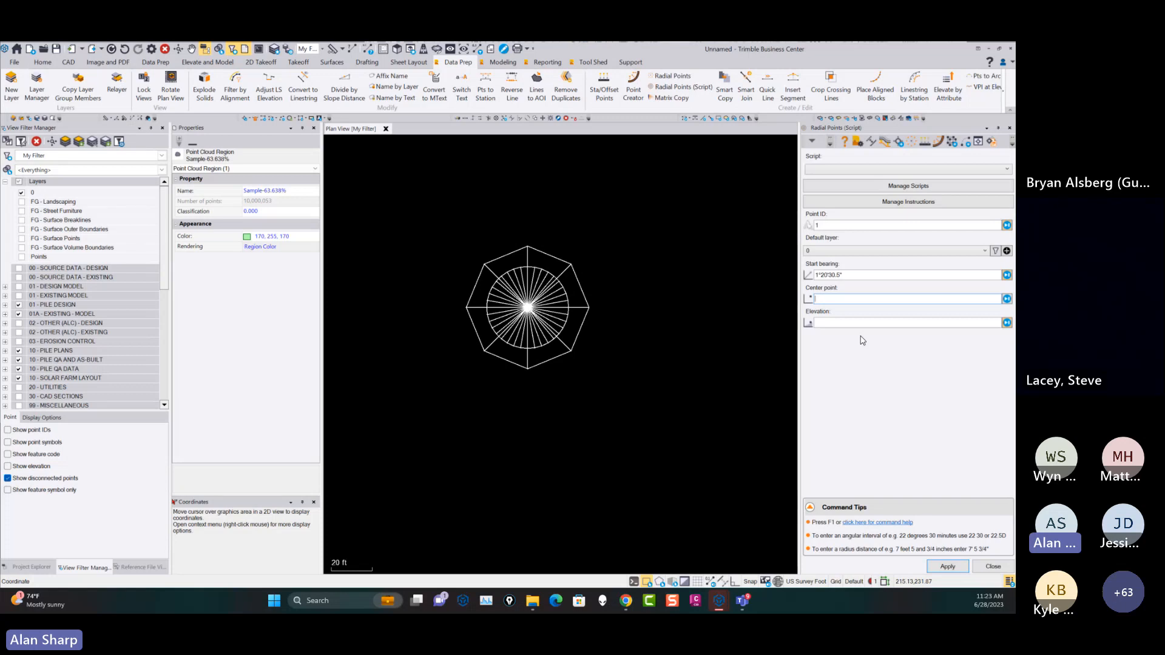
click(598, 64)
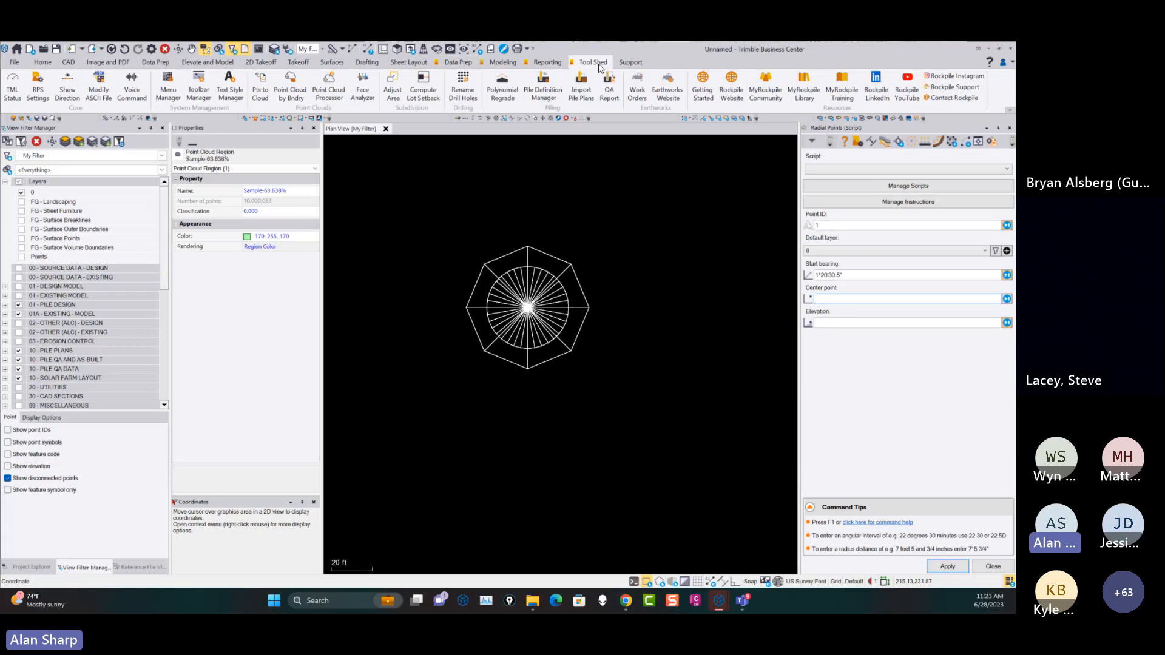
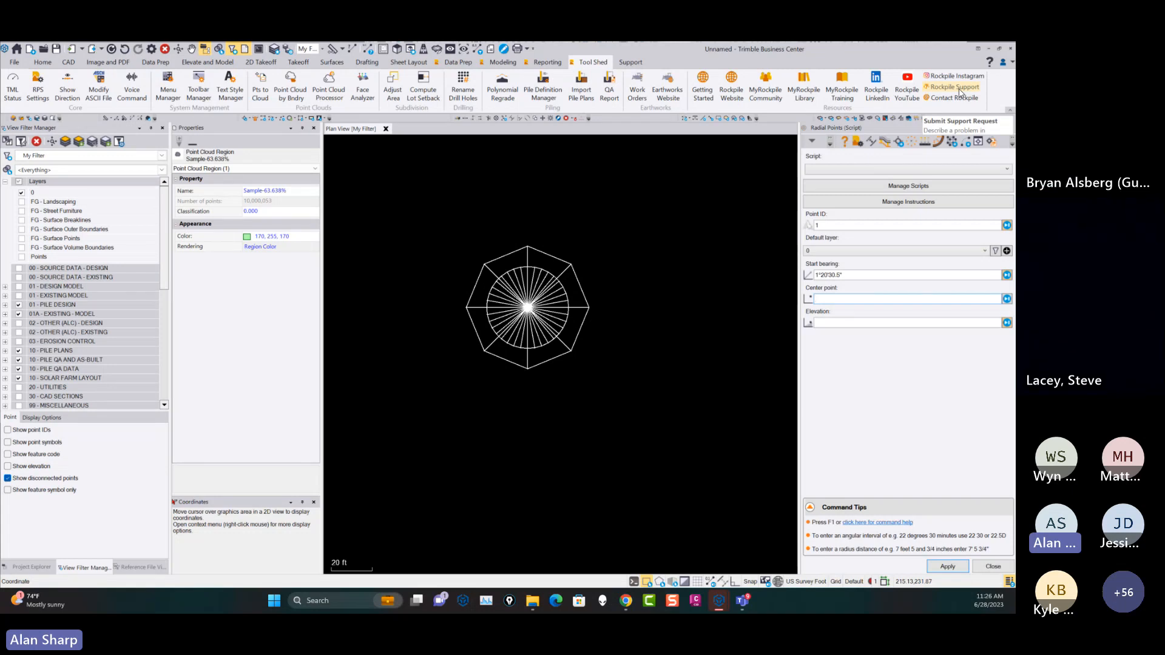
Close Radial Points (Script) and start the Multiple Offset Line command from the corridor modeling tools.
click(994, 567)
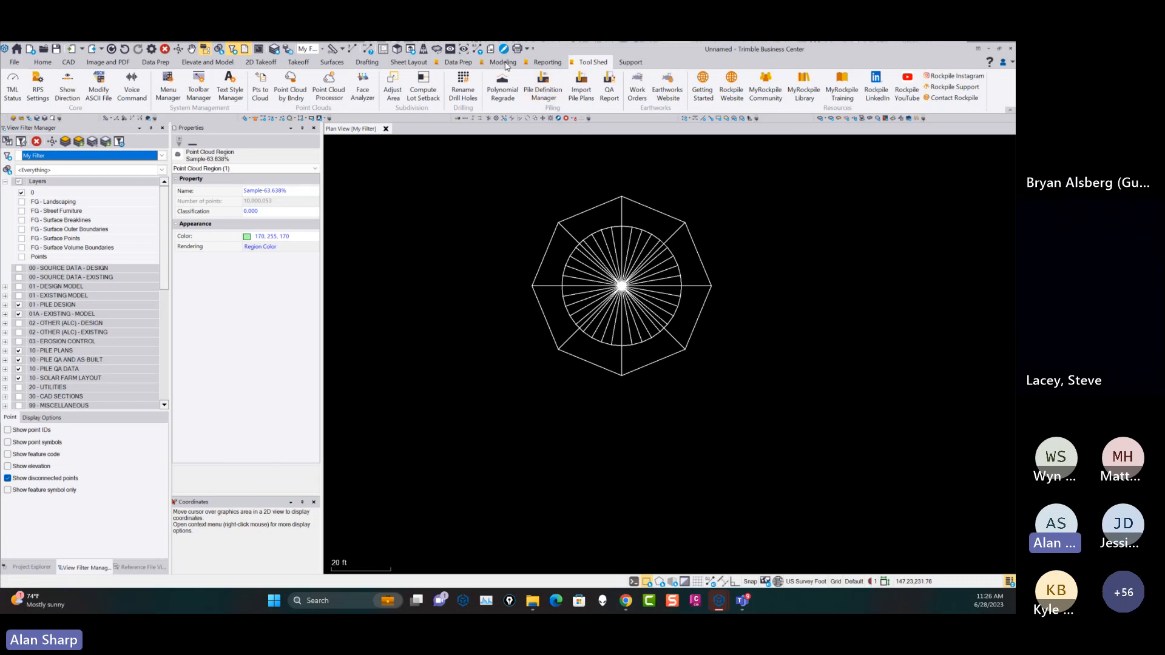
click(504, 62)
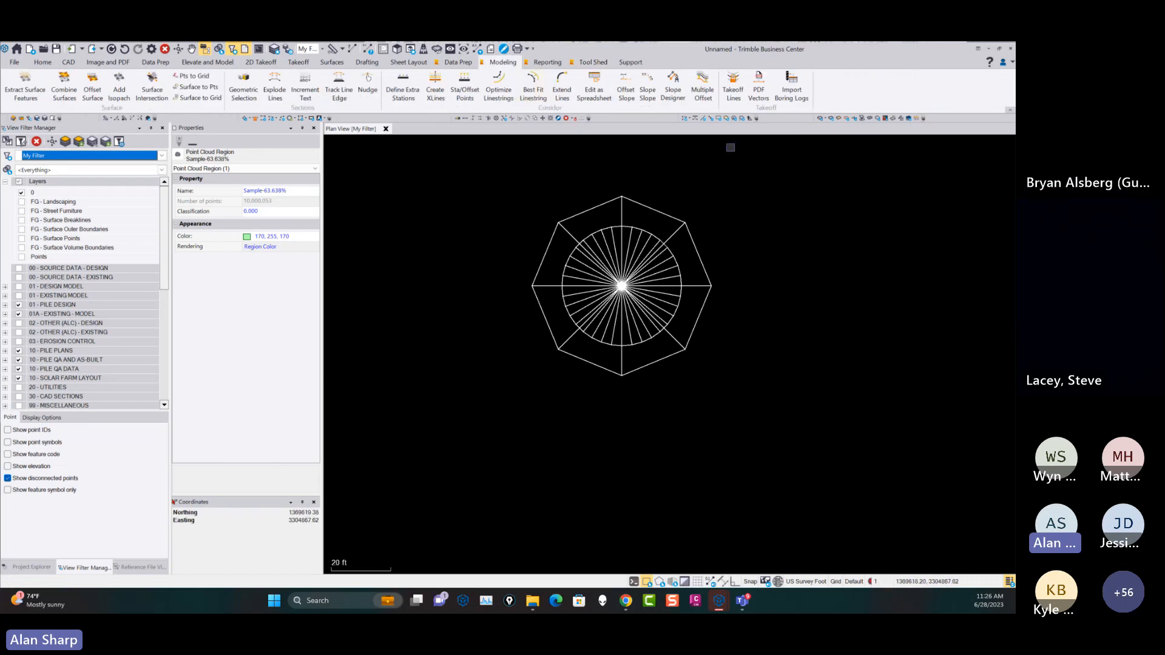
click(812, 249)
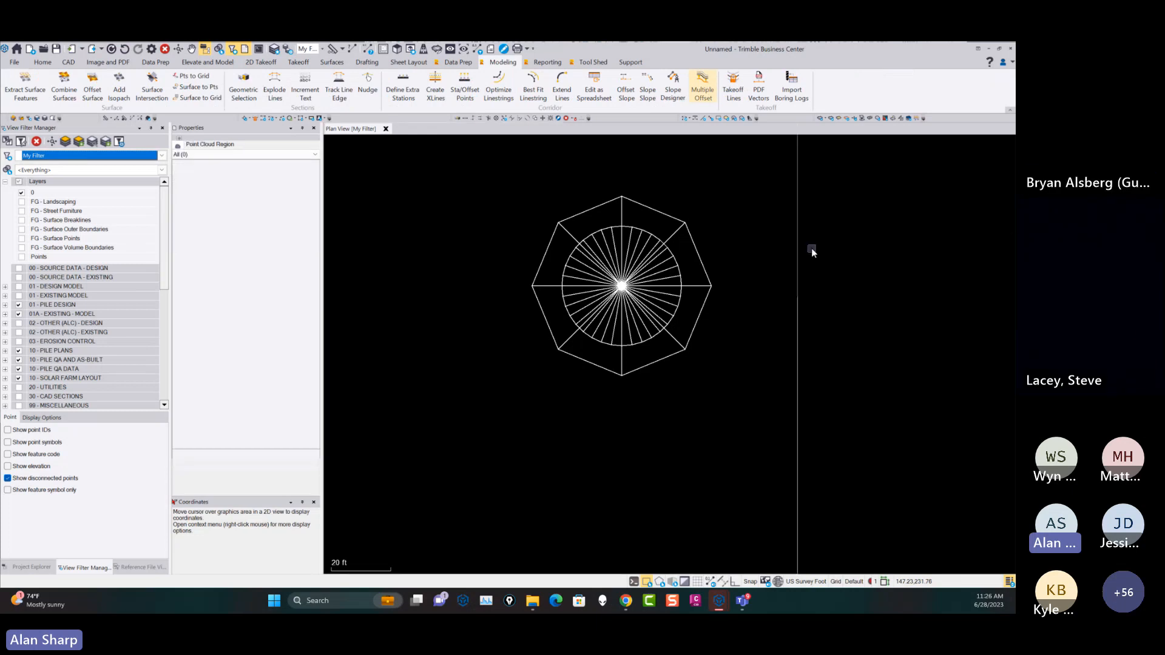
key(space)
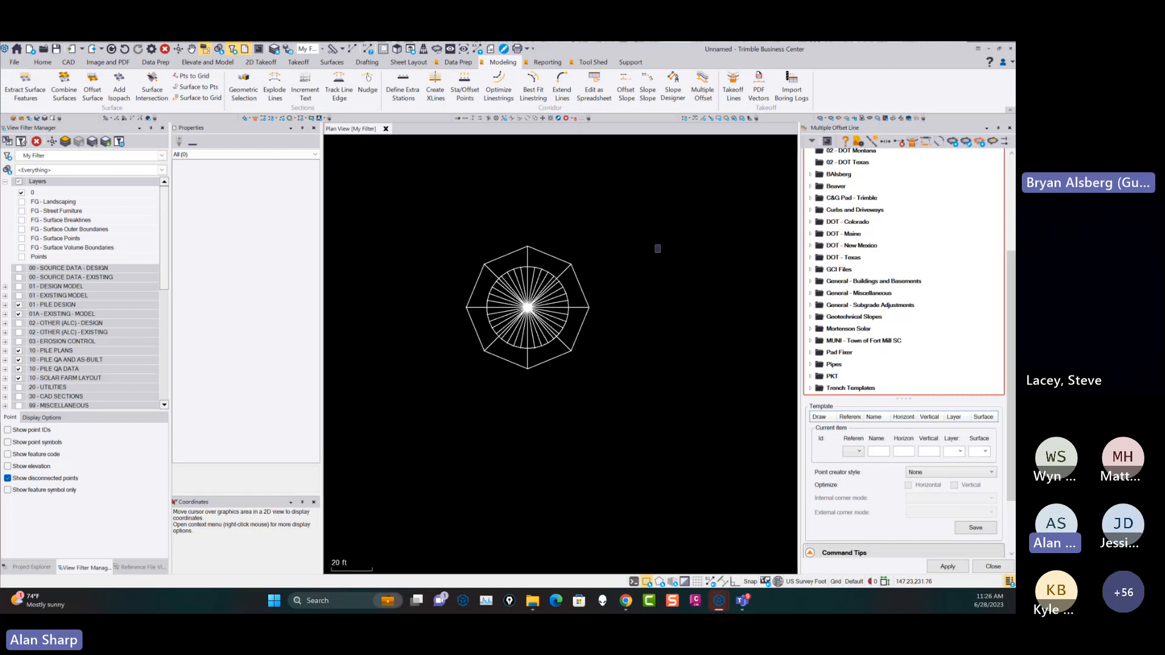
Examine the Multiple Offset Line options, from the linestring and override settings through the template folders to the template item fields and command tips.
scroll(1001, 182, up, 3)
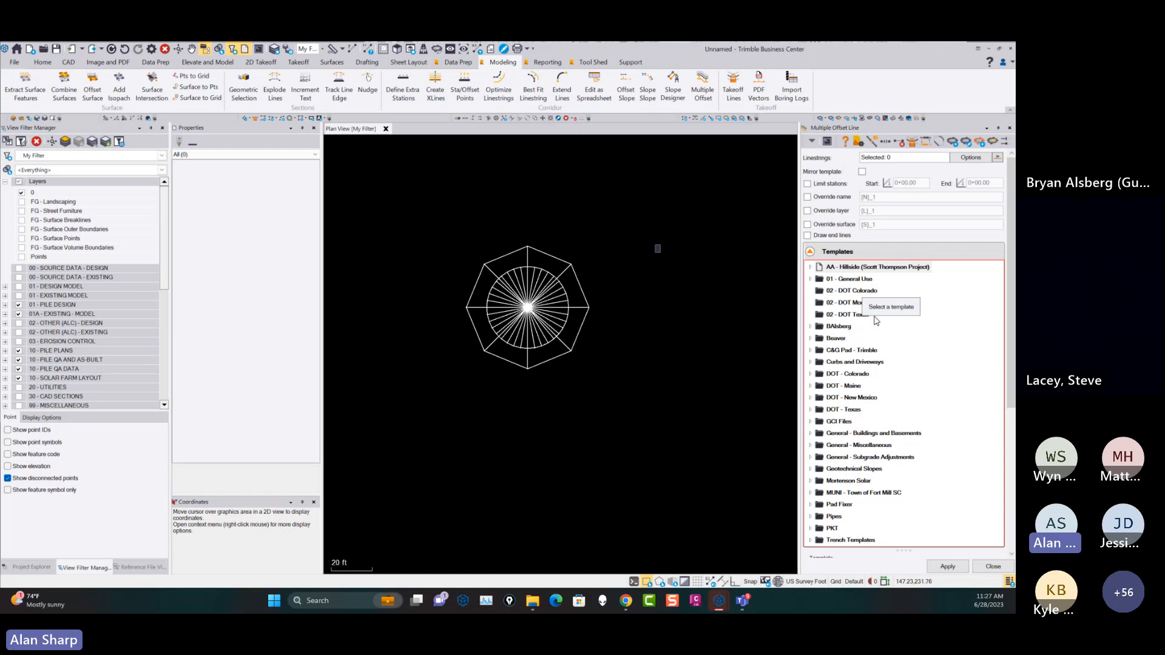
scroll(1005, 299, down, 2)
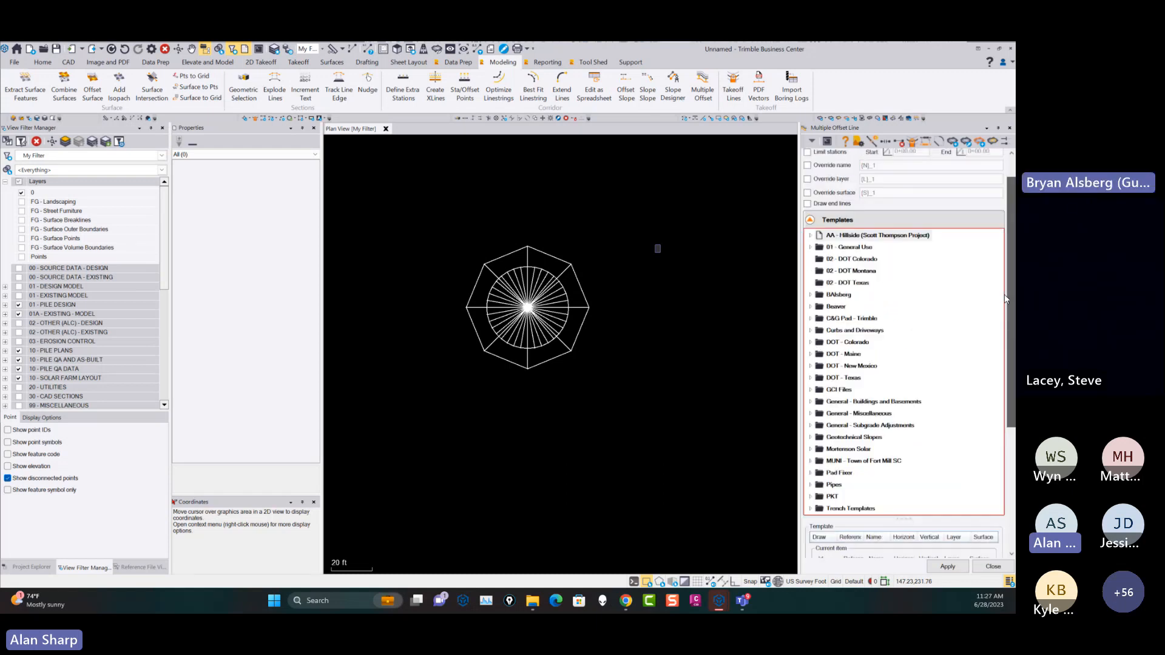
scroll(1005, 299, up, 2)
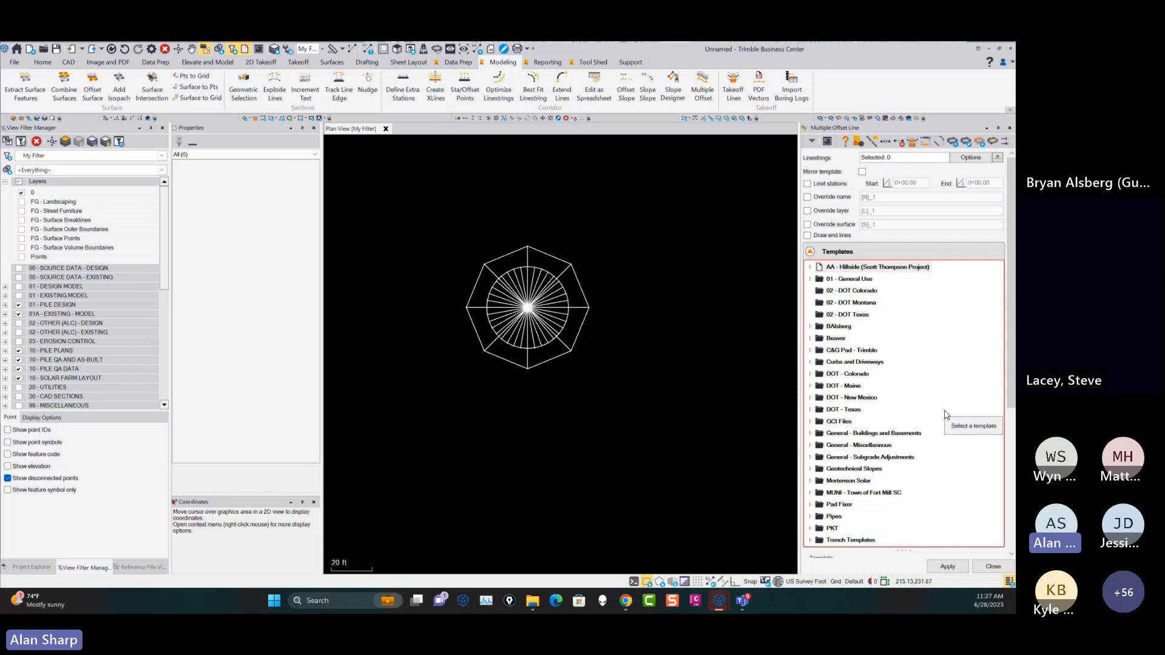
drag(1008, 346, 1007, 490)
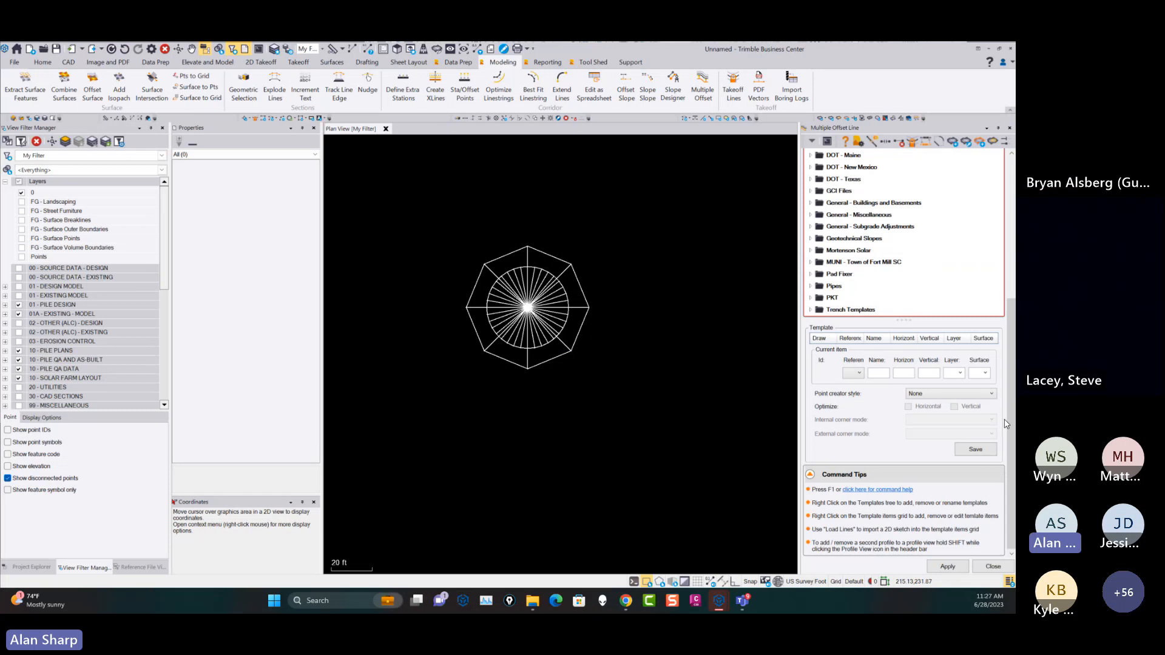
drag(1010, 423, 1010, 303)
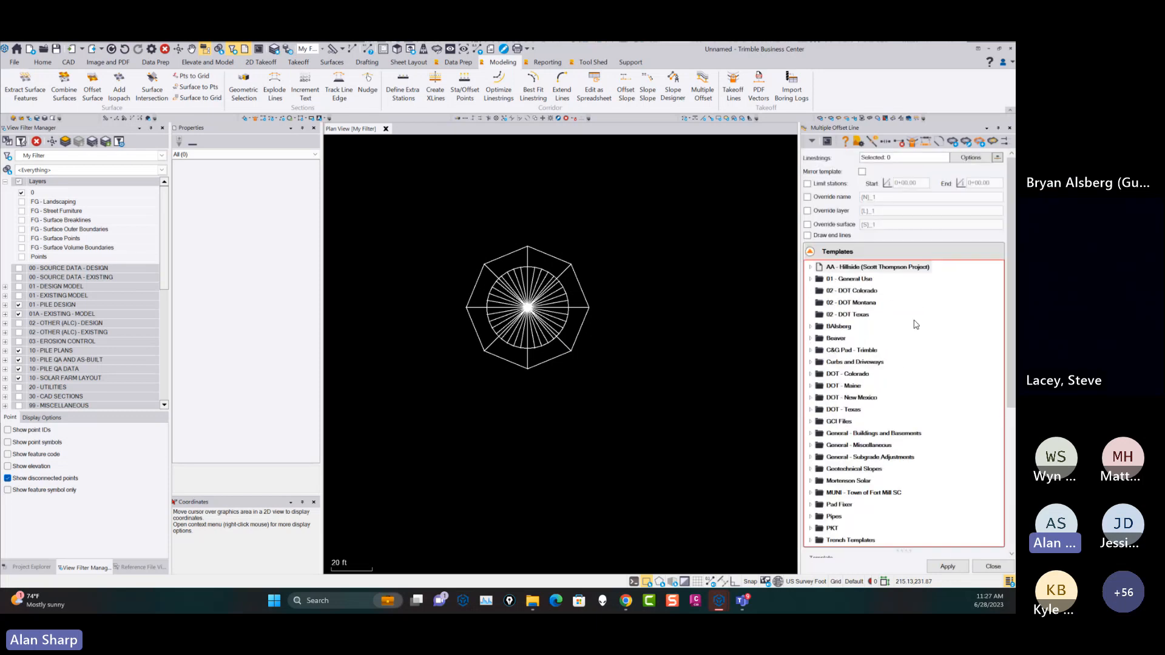